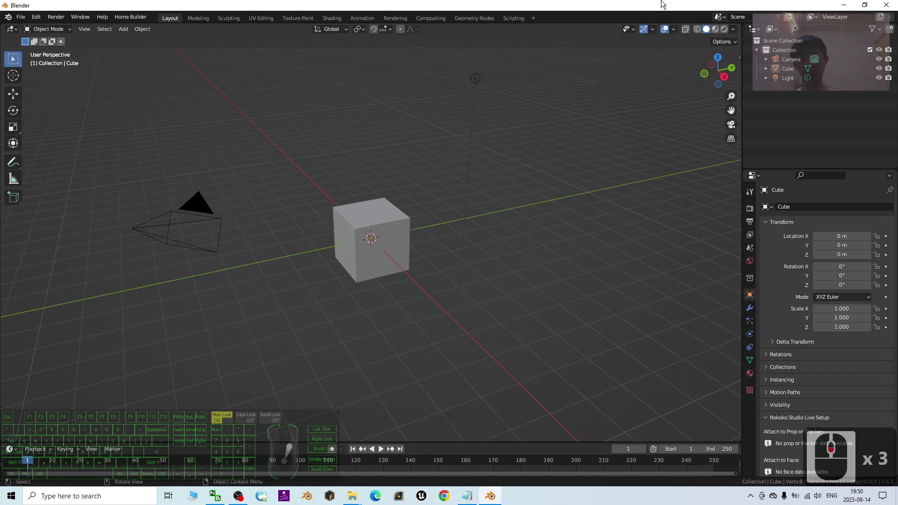
Step: Switch to the Terrain Material Pack CC0 folder in File Explorer, browse its texture images, and return to Blender
click(844, 5)
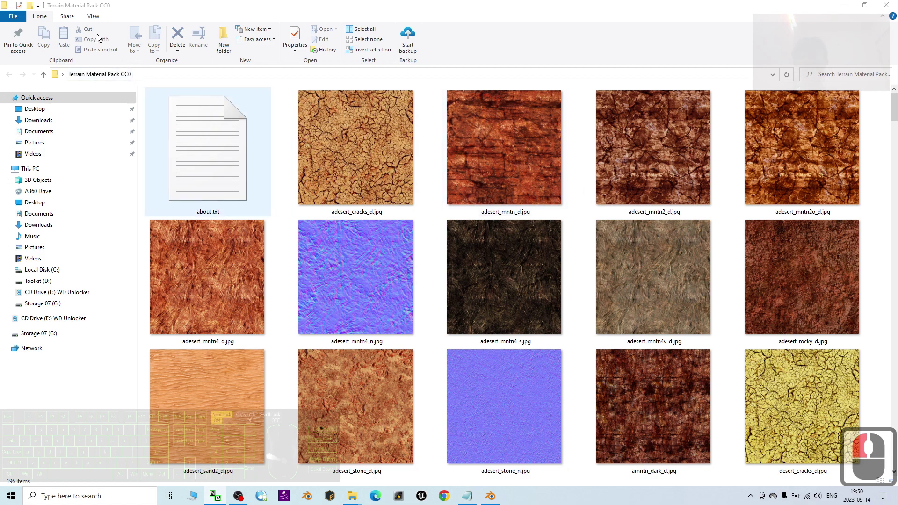
scroll(871, 162, down, 3)
scroll(872, 162, up, 4)
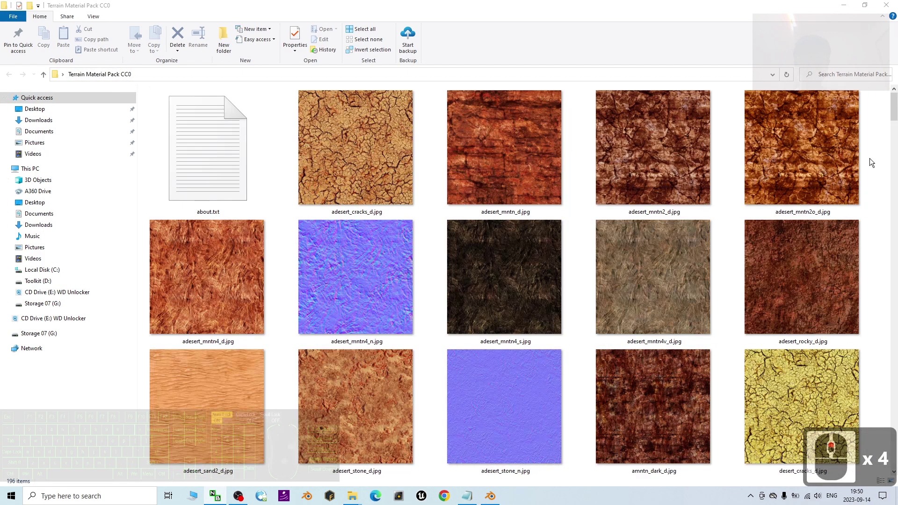
drag(894, 112, 894, 303)
click(490, 495)
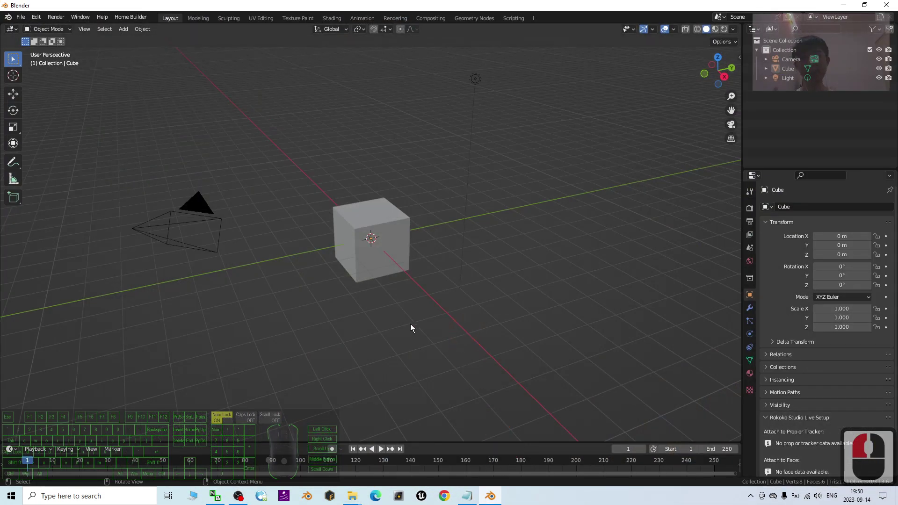
Step: Delete all default scene objects: the camera, cube and light
scroll(267, 298, down, 3)
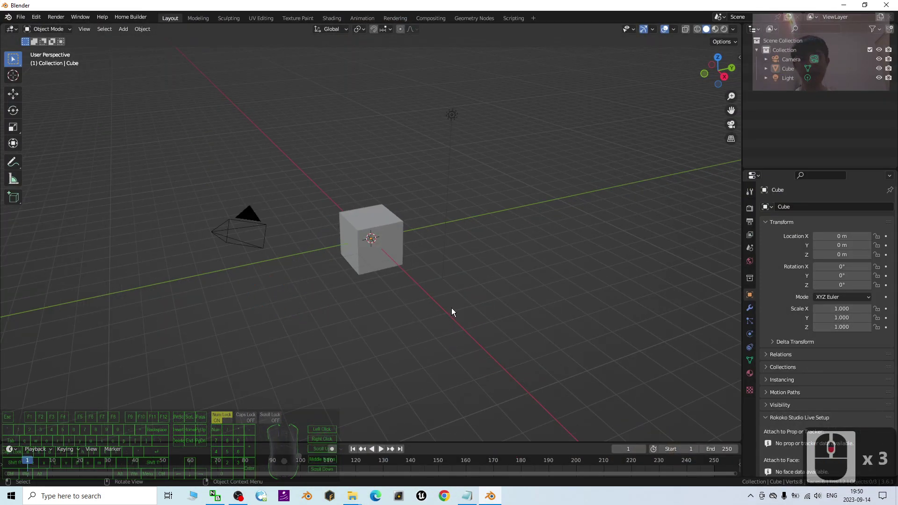
shift+scroll(422, 318, up, 2)
key(a)
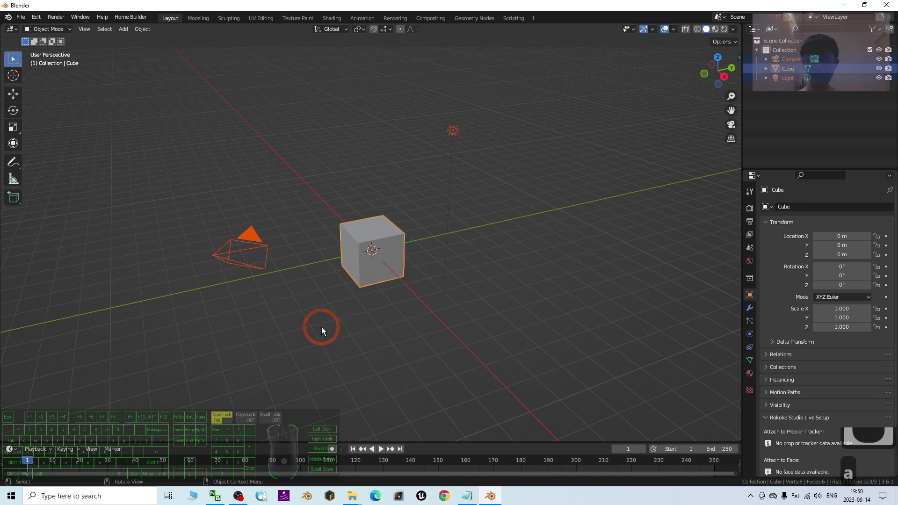
key(Delete)
Step: Add a mesh plane at the world origin
scroll(324, 253, up, 3)
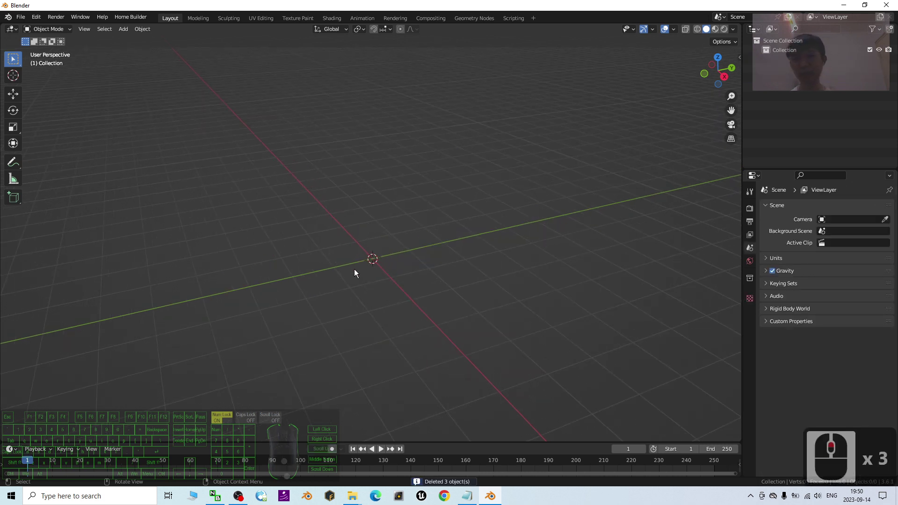
shift+scroll(407, 278, down, 2)
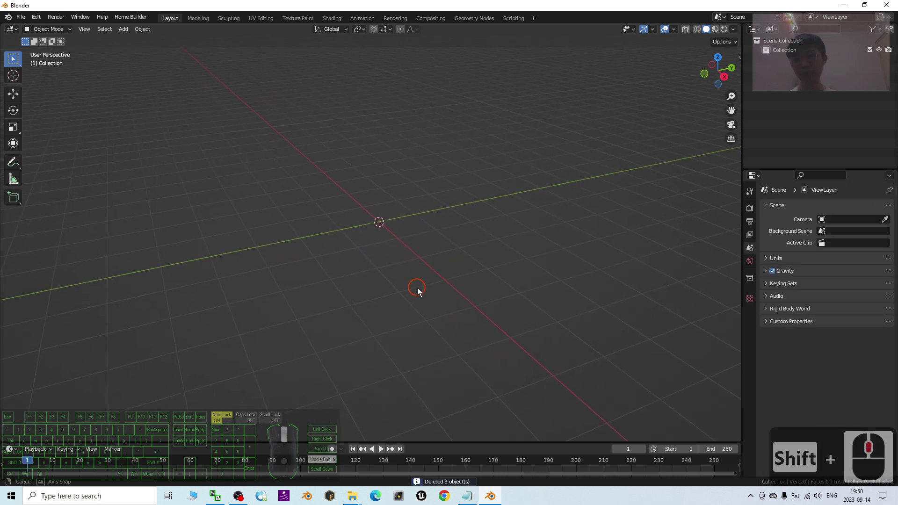
click(123, 29)
click(134, 53)
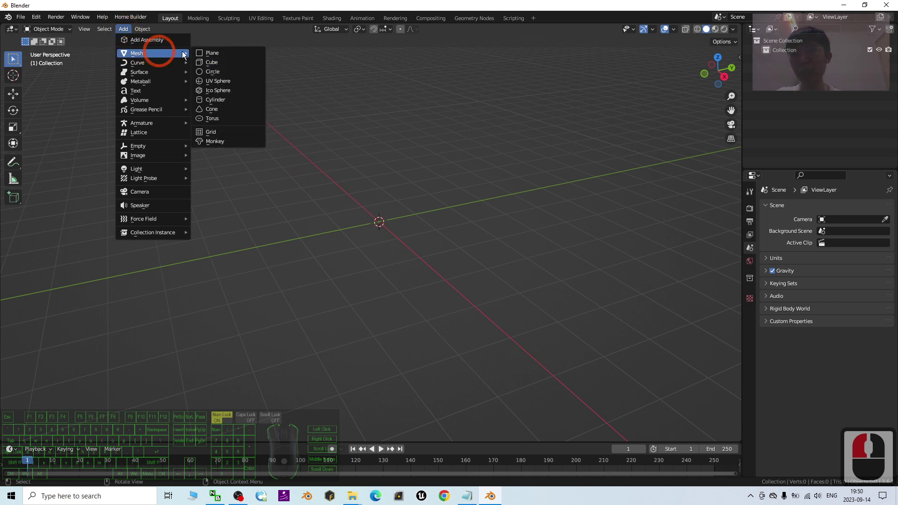
click(245, 53)
scroll(510, 271, up, 6)
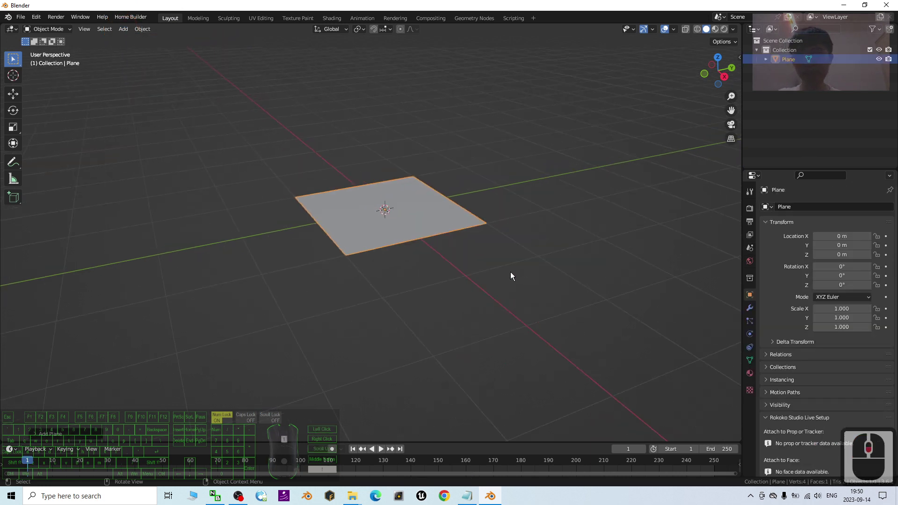
scroll(509, 255, up, 1)
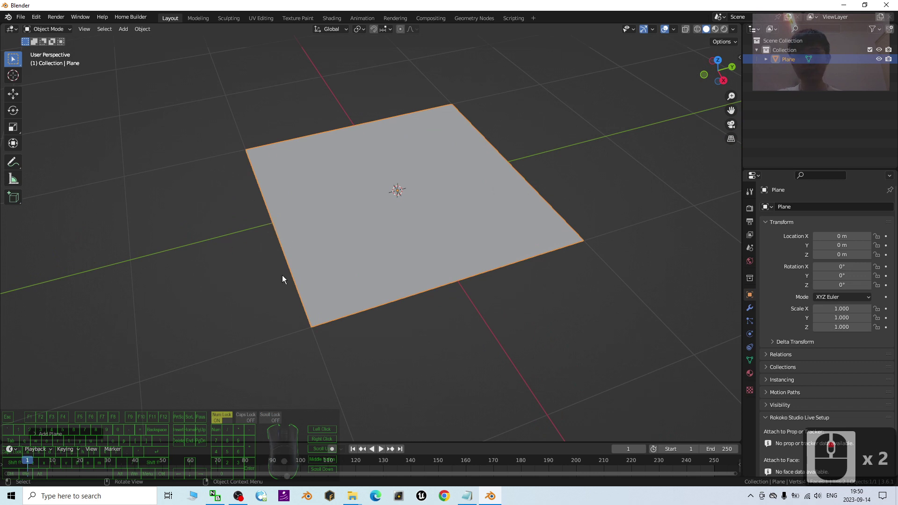
middle_drag(273, 229, 283, 253)
scroll(554, 324, down, 2)
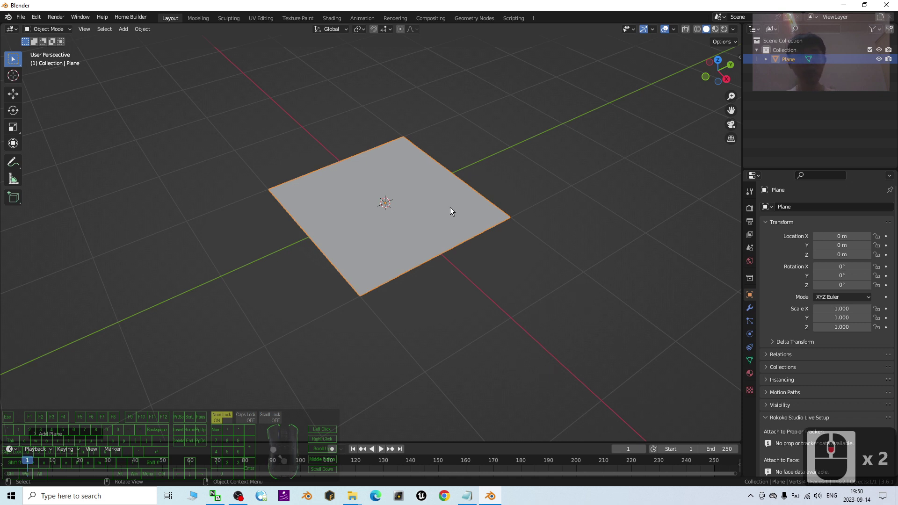
scroll(450, 208, down, 4)
middle_drag(505, 279, 472, 265)
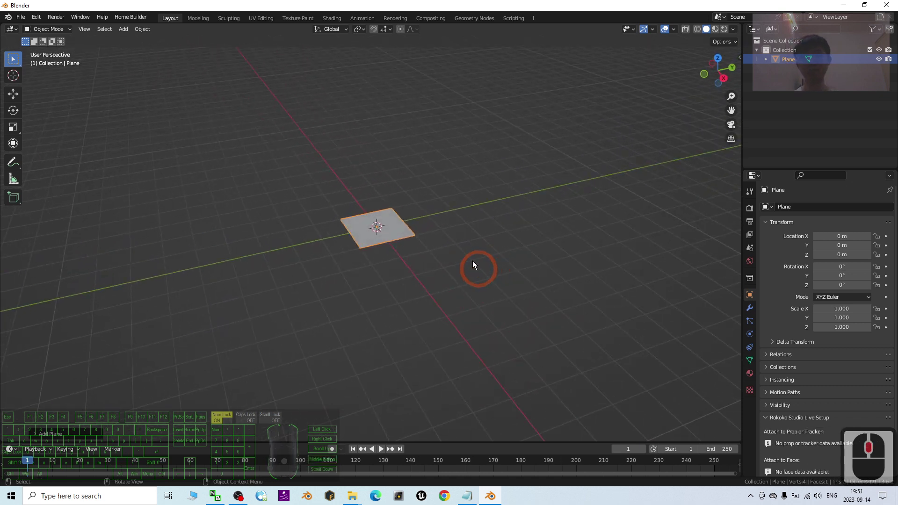
scroll(576, 237, up, 3)
scroll(503, 252, up, 2)
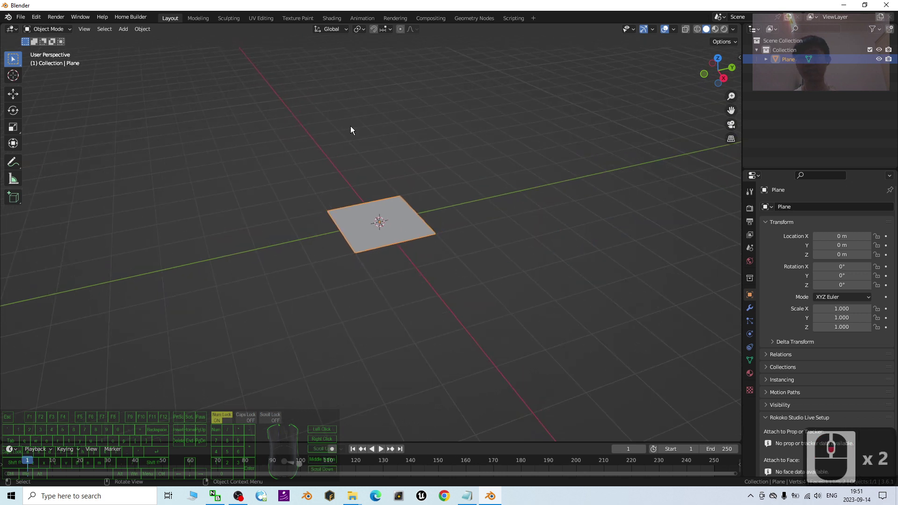
Step: Enter Edit Mode on the plane and scale its whole face uniformly up to several times its original size
click(67, 30)
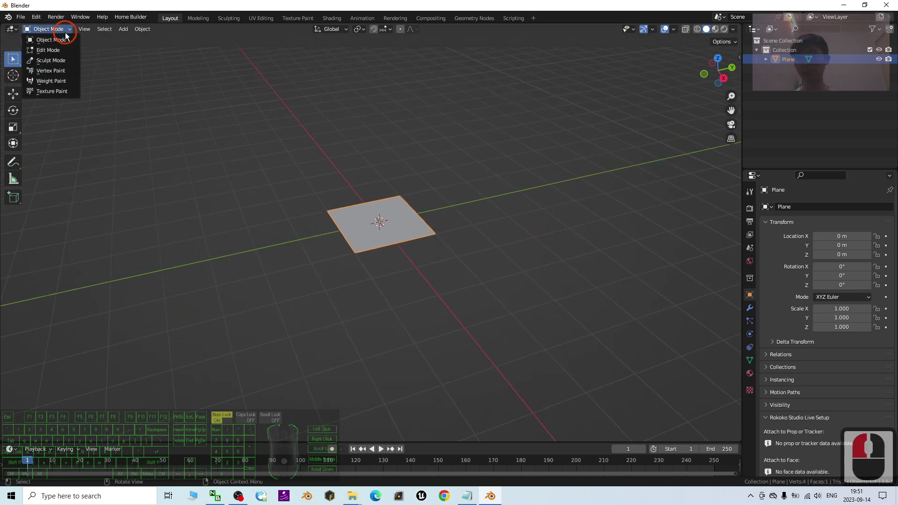
click(48, 50)
middle_drag(621, 241, 489, 251)
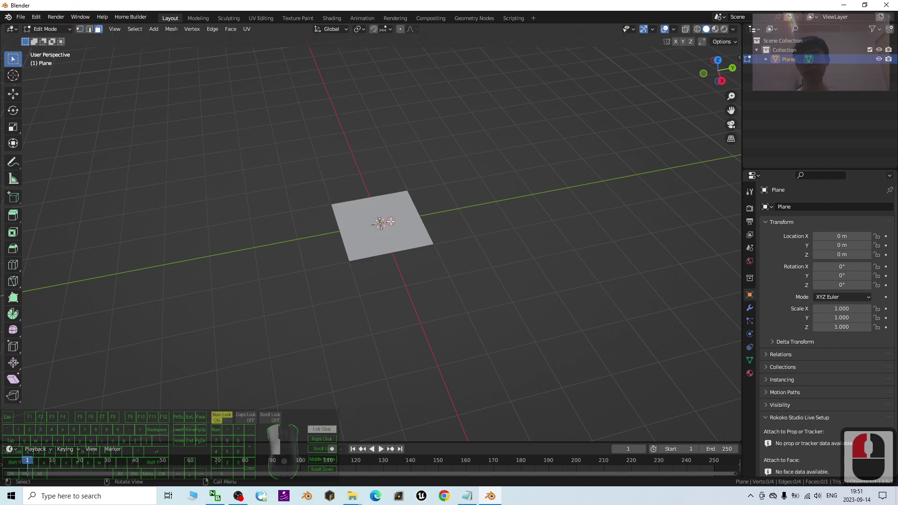
scroll(417, 217, down, 4)
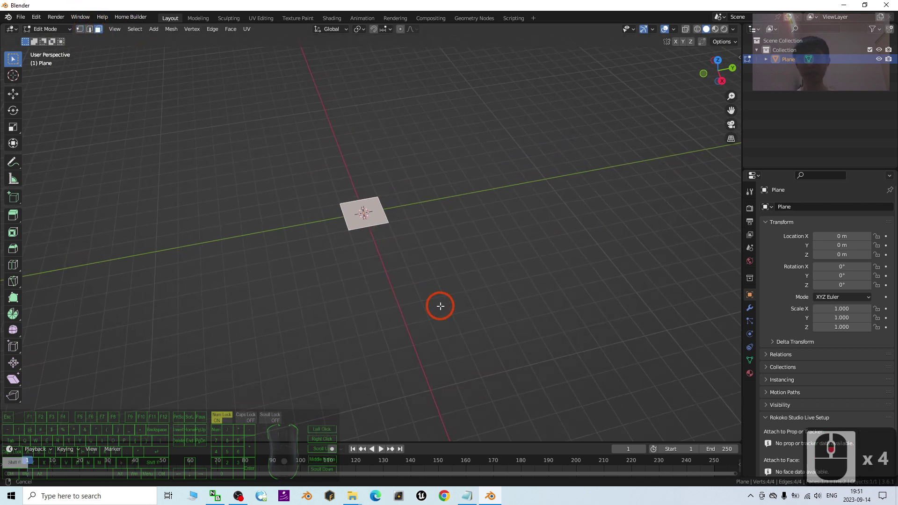
shift+middle_drag(440, 306, 435, 307)
scroll(426, 231, up, 2)
key(s)
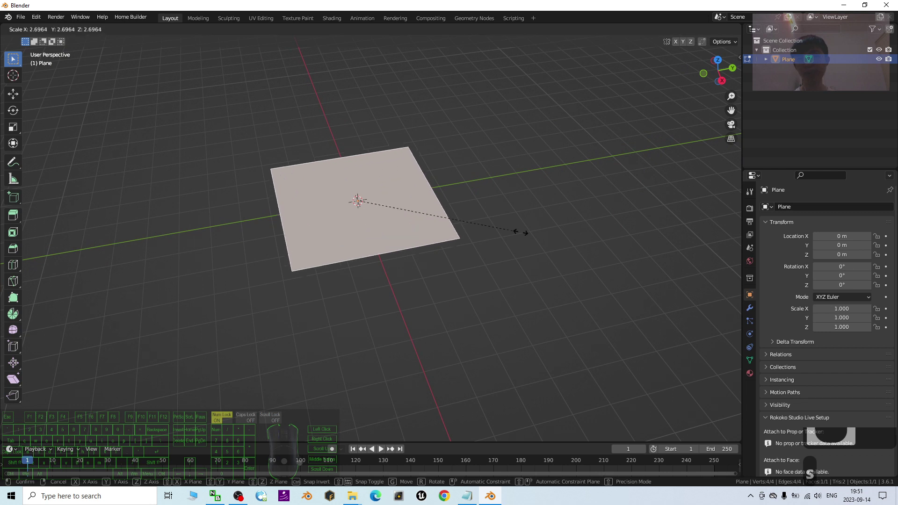
click(603, 234)
key(s)
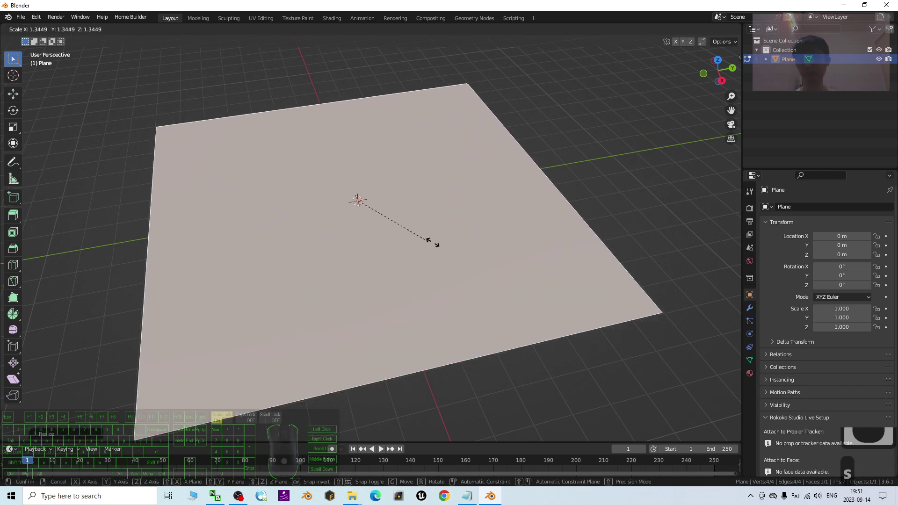
click(463, 244)
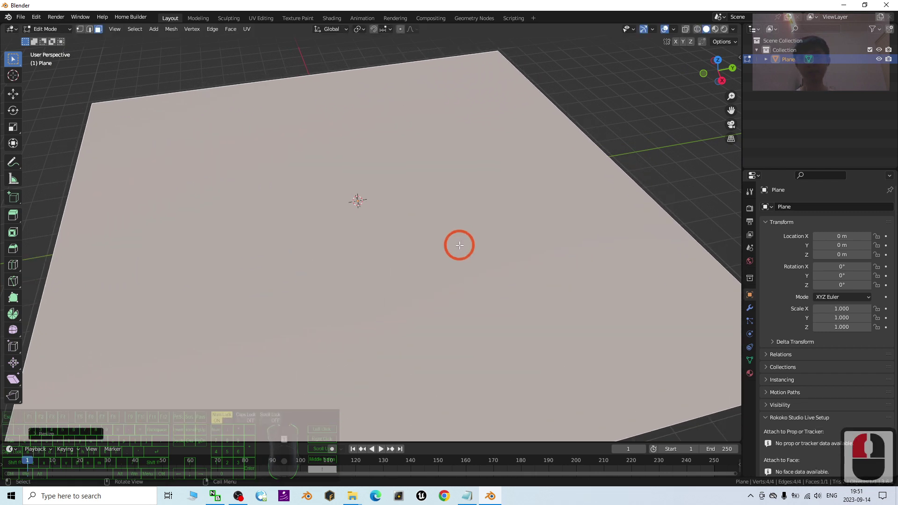
Step: Fine-tune the overall scale of the enlarged plane's face
scroll(380, 297, down, 4)
middle_drag(380, 296, 364, 271)
scroll(391, 294, up, 5)
scroll(376, 273, down, 2)
middle_drag(325, 310, 325, 289)
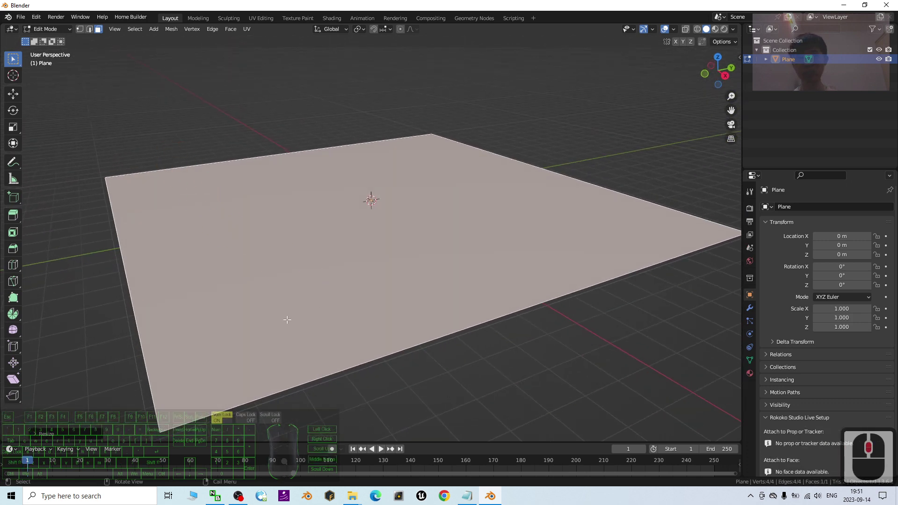
middle_drag(418, 295, 444, 305)
key(s)
click(446, 296)
click(321, 269)
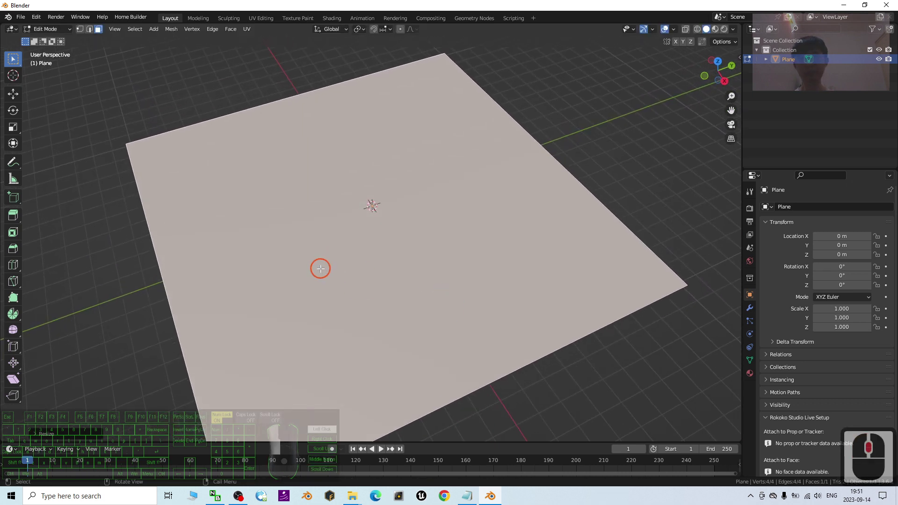
Step: Subdivide the plane's face eight times to build a dense, even mesh grid
scroll(321, 258, up, 2)
shift+middle_drag(296, 261, 287, 210)
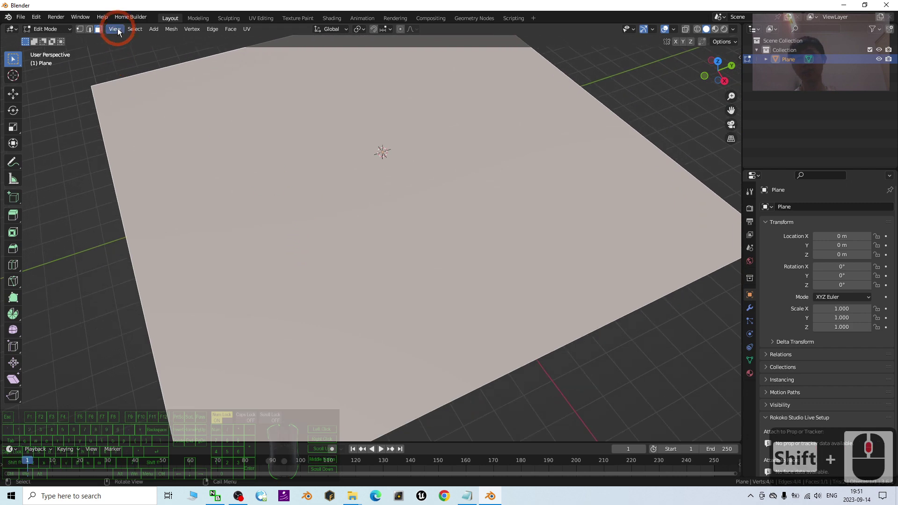
click(328, 223)
right_click(326, 191)
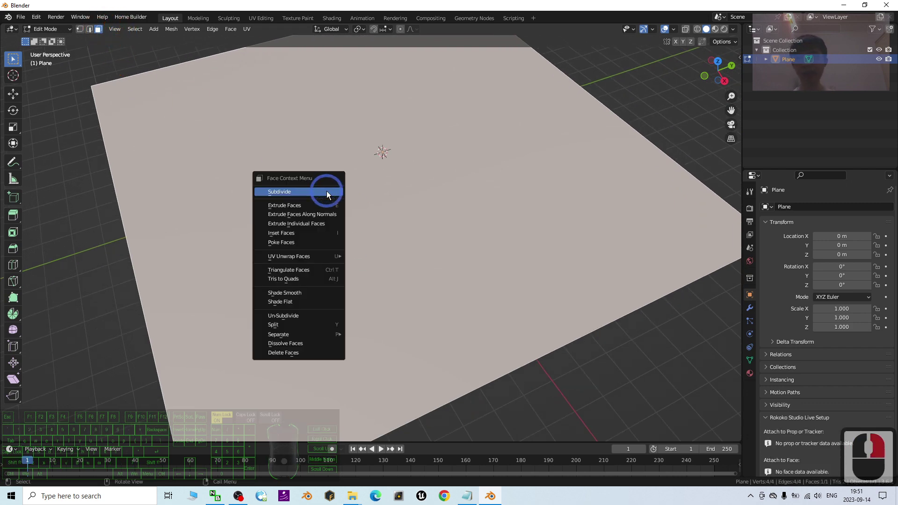
click(326, 191)
right_click(326, 191)
click(326, 191)
right_click(326, 191)
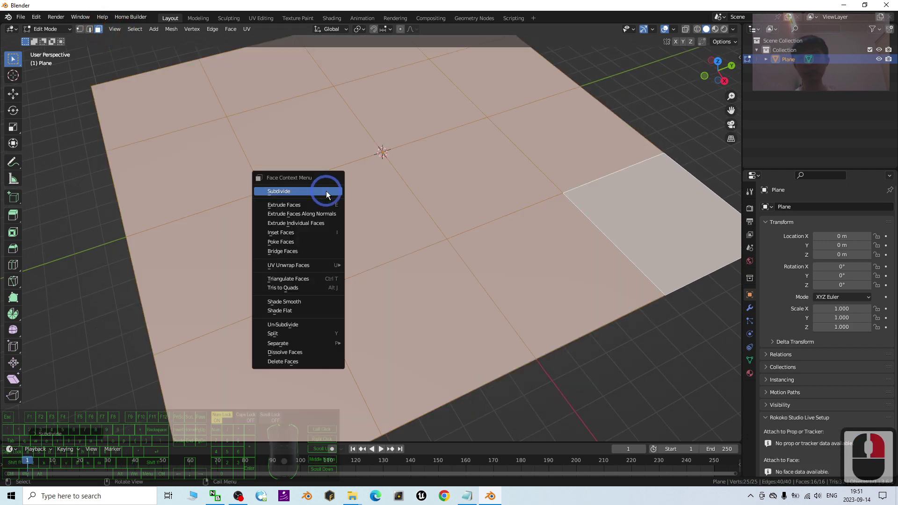
click(326, 191)
right_click(326, 191)
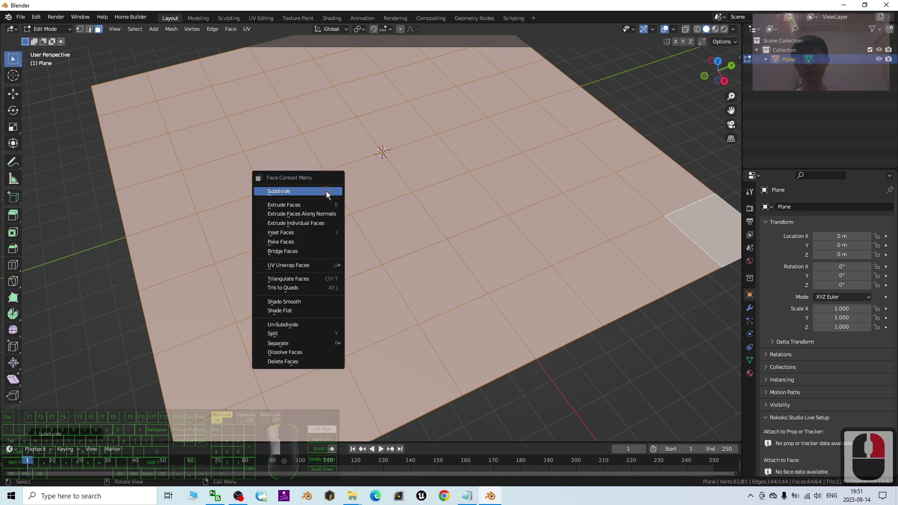
click(326, 191)
right_click(326, 191)
click(326, 191)
right_click(325, 191)
click(326, 191)
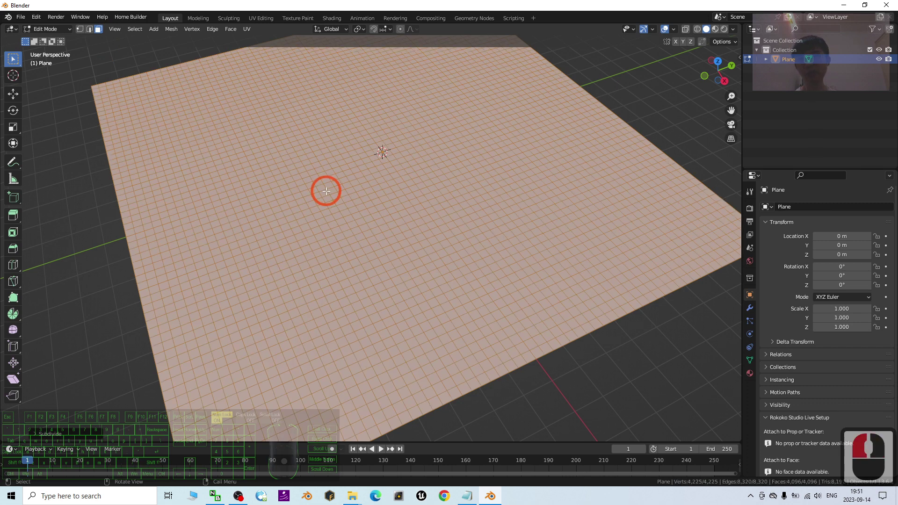
right_click(326, 191)
click(326, 191)
right_click(326, 191)
click(326, 191)
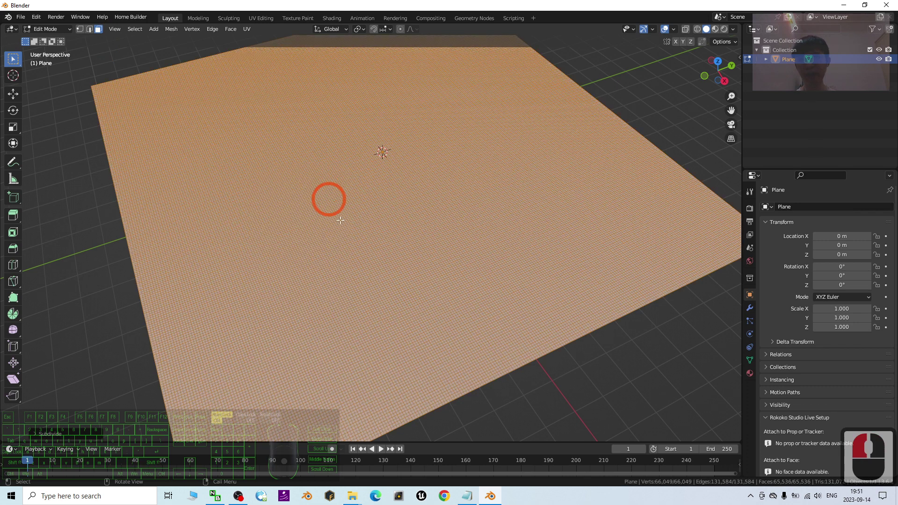
Step: Check the density of the subdivided mesh up close and return the plane to Object Mode
scroll(362, 274, up, 6)
scroll(363, 275, down, 7)
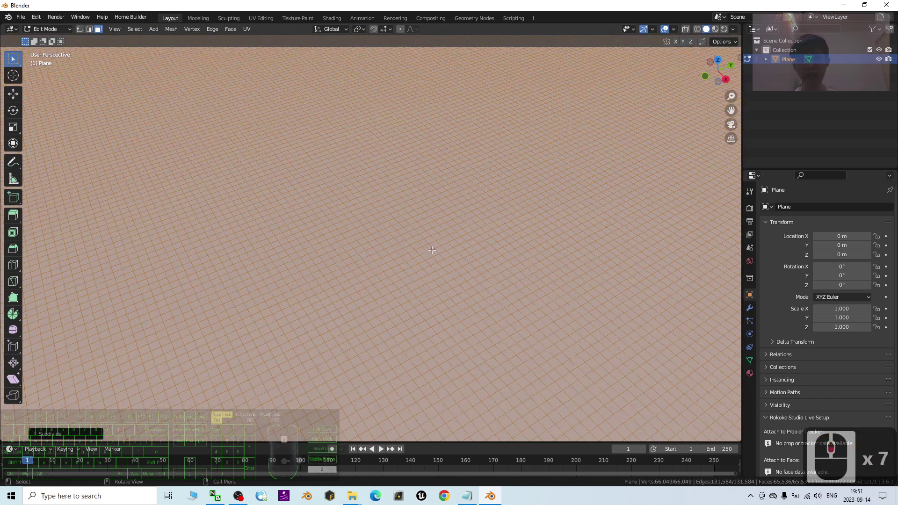
scroll(363, 276, up, 4)
scroll(363, 276, down, 4)
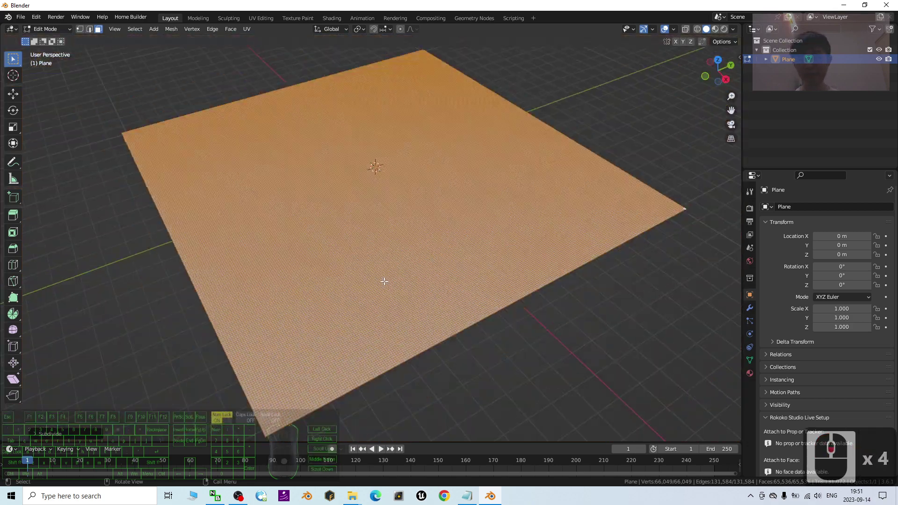
middle_drag(395, 259, 445, 203)
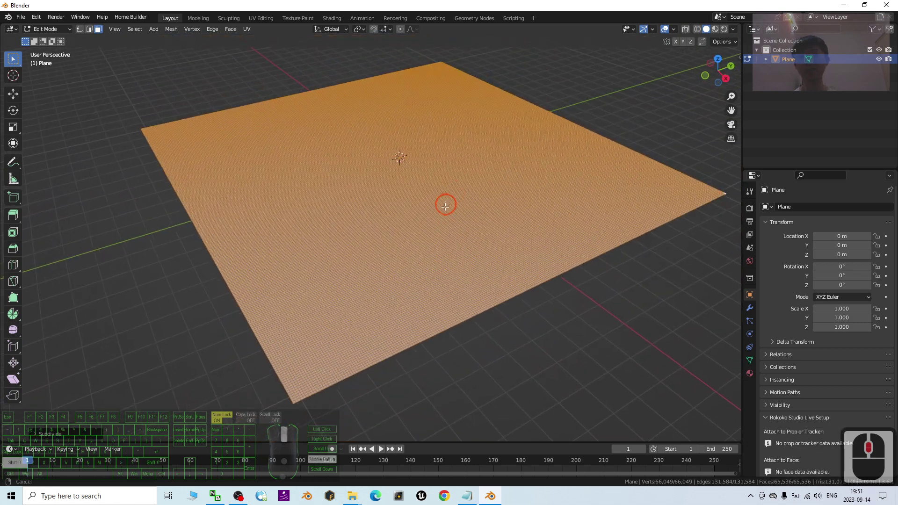
scroll(463, 233, up, 3)
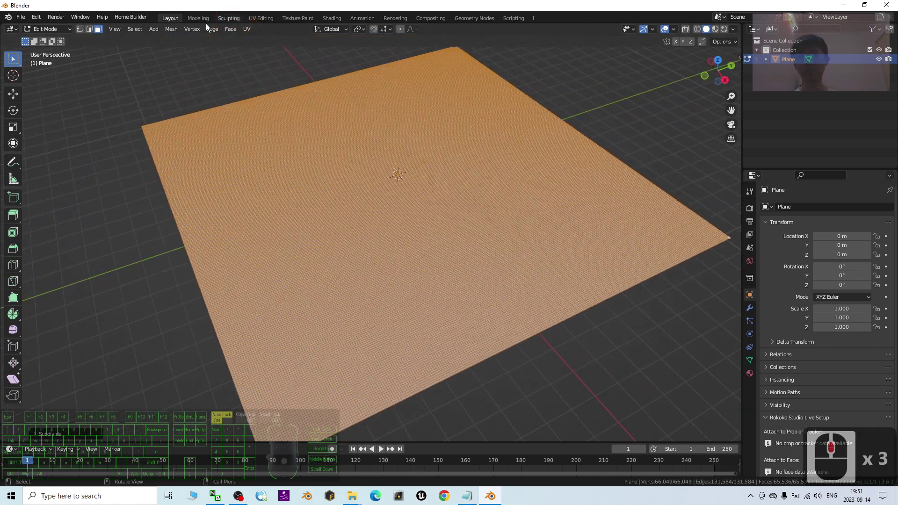
click(53, 29)
click(48, 40)
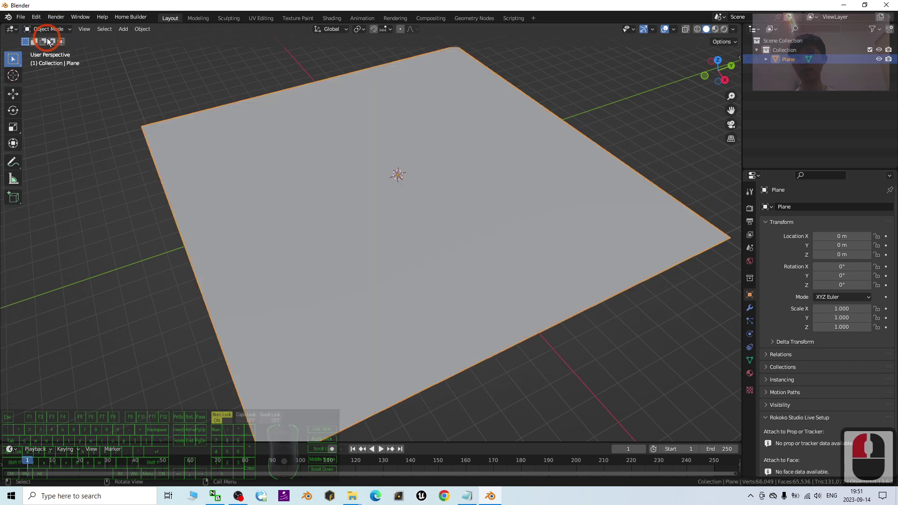
Step: Switch to the Sculpting workspace with the whole plane in view
middle_drag(413, 214, 417, 200)
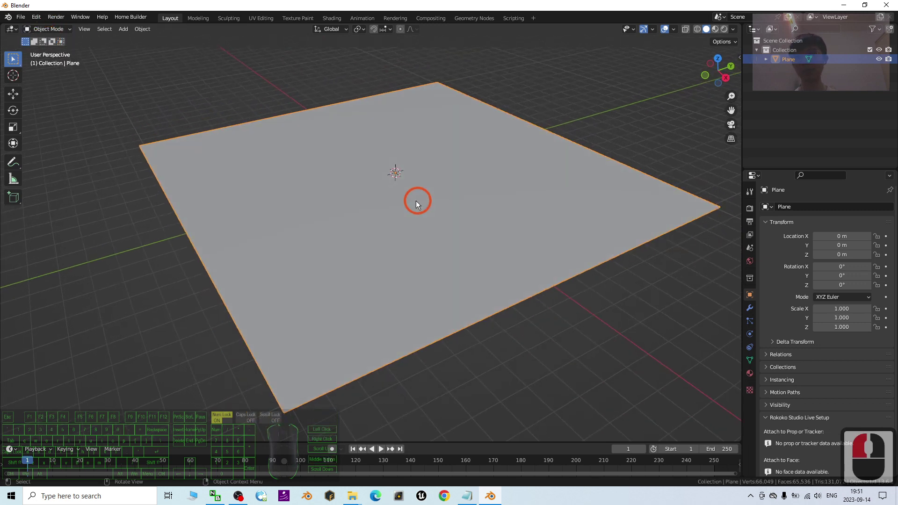
click(229, 19)
scroll(433, 287, down, 7)
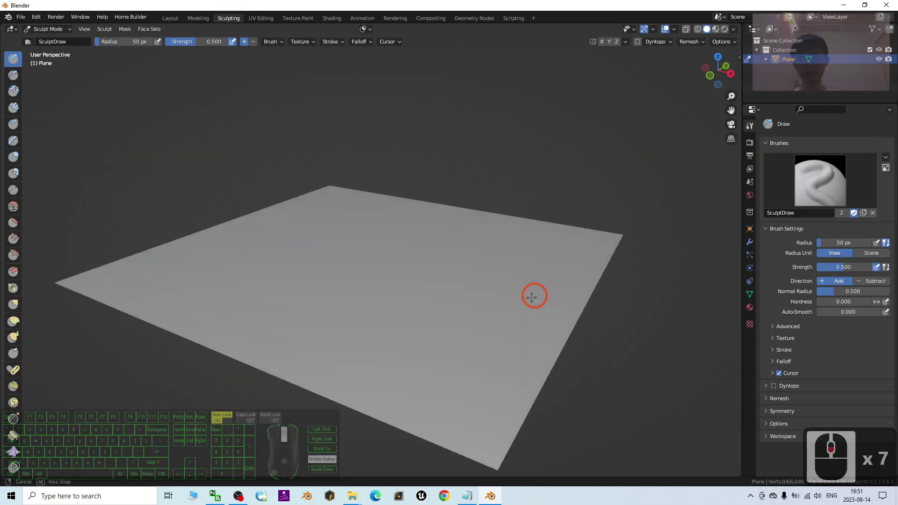
mouse_move(532, 297)
middle_down()
mouse_move(518, 293)
mouse_move(463, 331)
mouse_move(444, 292)
middle_up()
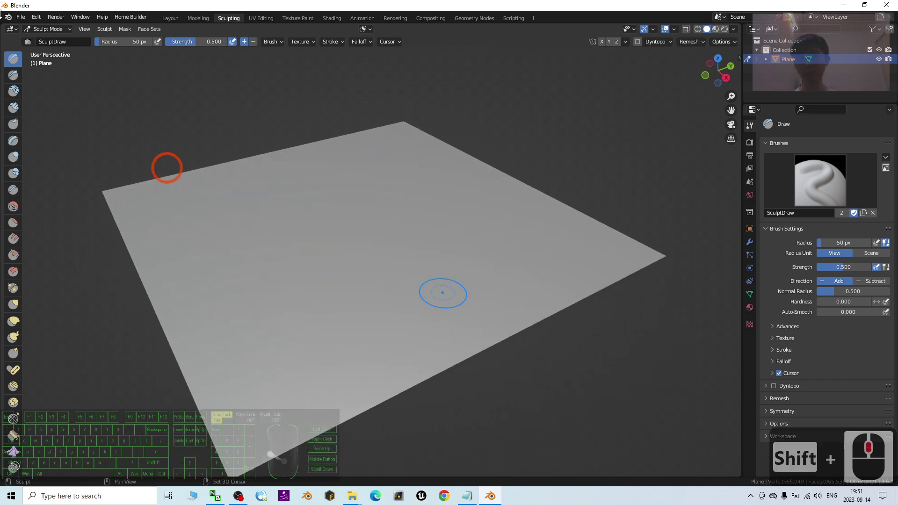
Step: Sculpt raised ridges on the near part of the plane with the Draw brush at a 50 px radius
click(15, 61)
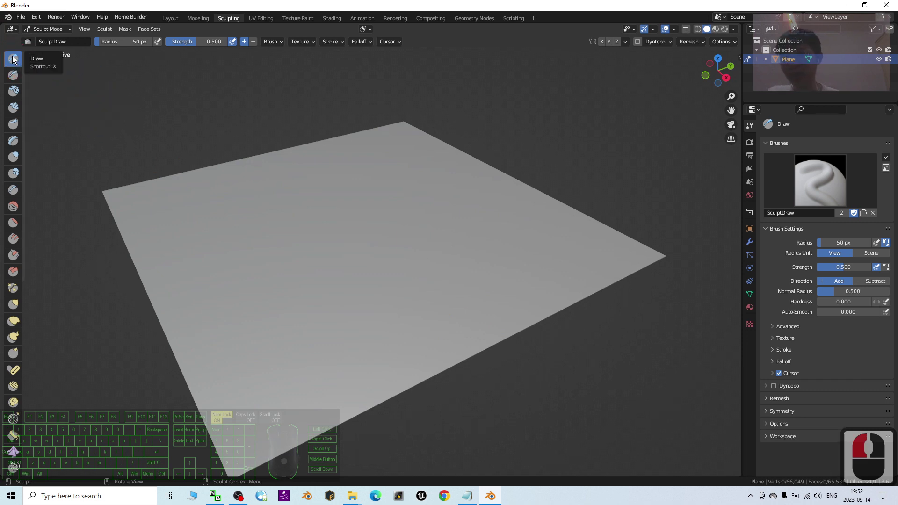
scroll(320, 256, up, 4)
scroll(333, 272, down, 4)
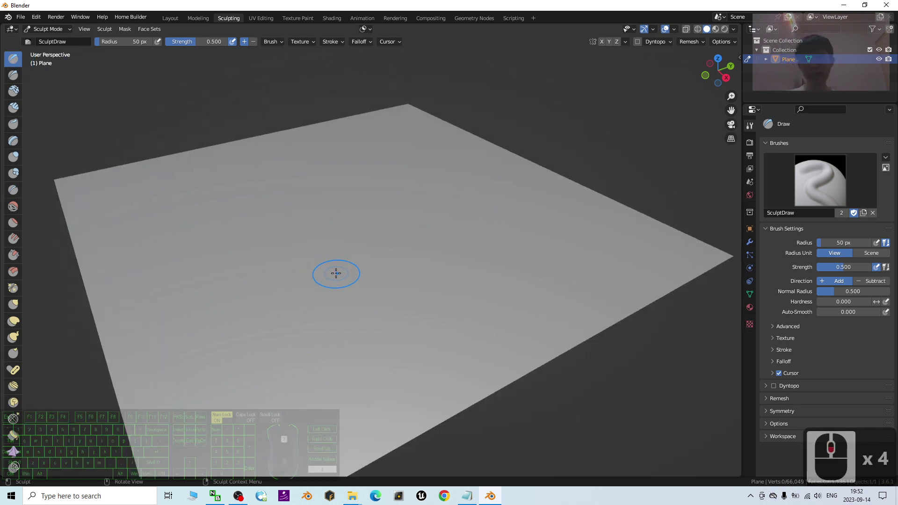
mouse_move(347, 376)
mouse_down()
mouse_move(401, 322)
mouse_move(345, 349)
mouse_move(373, 299)
mouse_move(376, 315)
mouse_move(310, 337)
mouse_move(307, 366)
mouse_move(327, 321)
mouse_up()
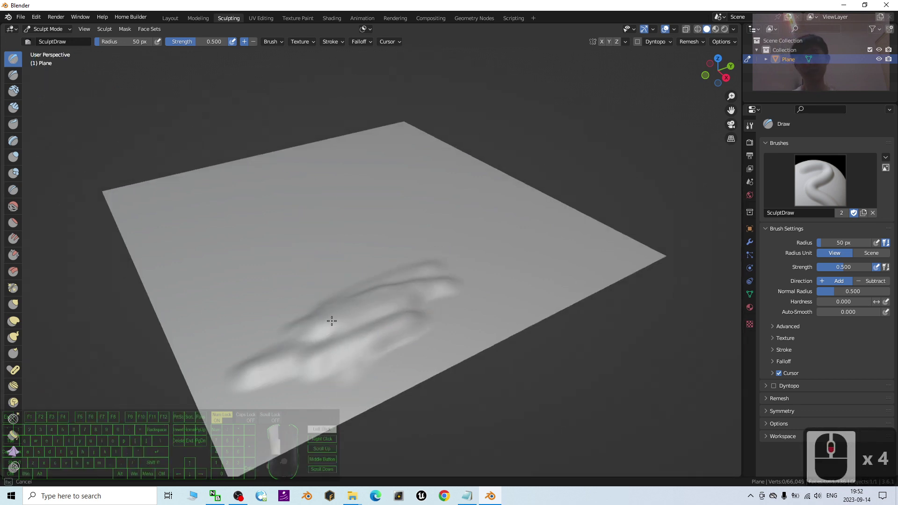
Step: Enlarge the Draw brush to a 105 px radius and build the ridges up into a broader hill
scroll(405, 299, up, 2)
middle_drag(404, 324, 436, 264)
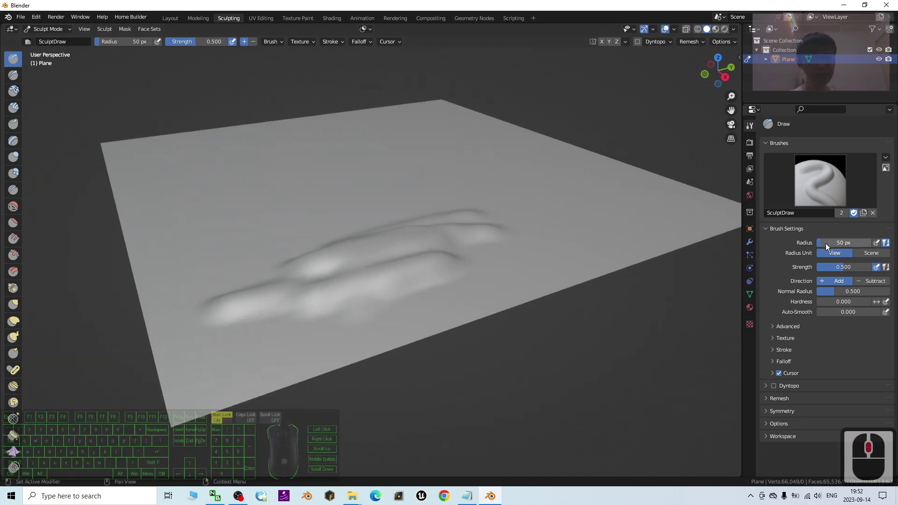
drag(826, 244, 832, 243)
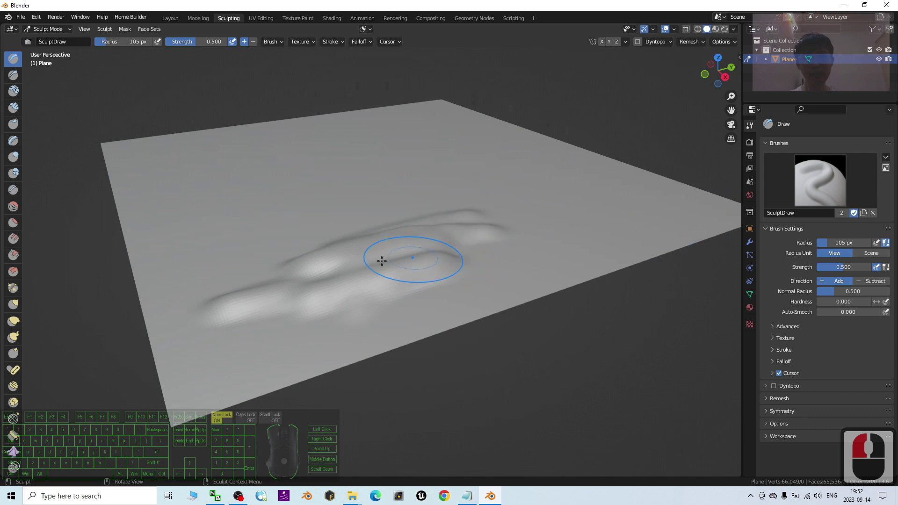
mouse_move(381, 260)
mouse_down()
mouse_move(367, 256)
mouse_move(449, 236)
mouse_move(315, 260)
mouse_move(471, 197)
mouse_up()
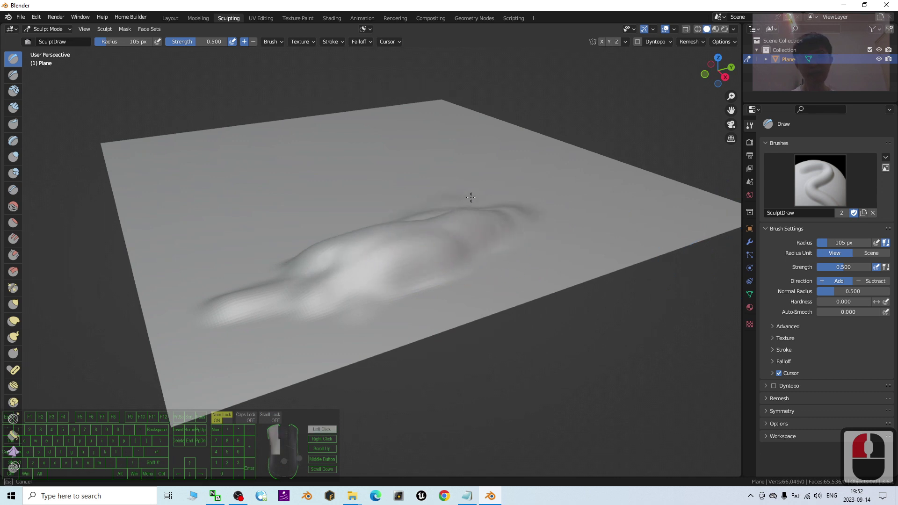
drag(535, 199, 542, 201)
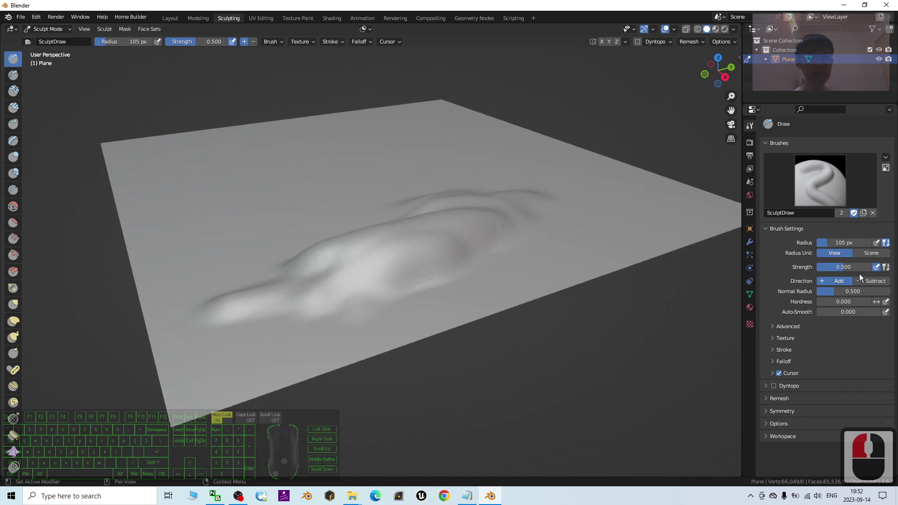
Step: Set the Draw brush to Subtract with a 59 px radius and carve a river channel across the plane beside the hill
click(871, 281)
mouse_move(385, 245)
middle_down()
mouse_move(392, 252)
mouse_move(370, 270)
middle_up()
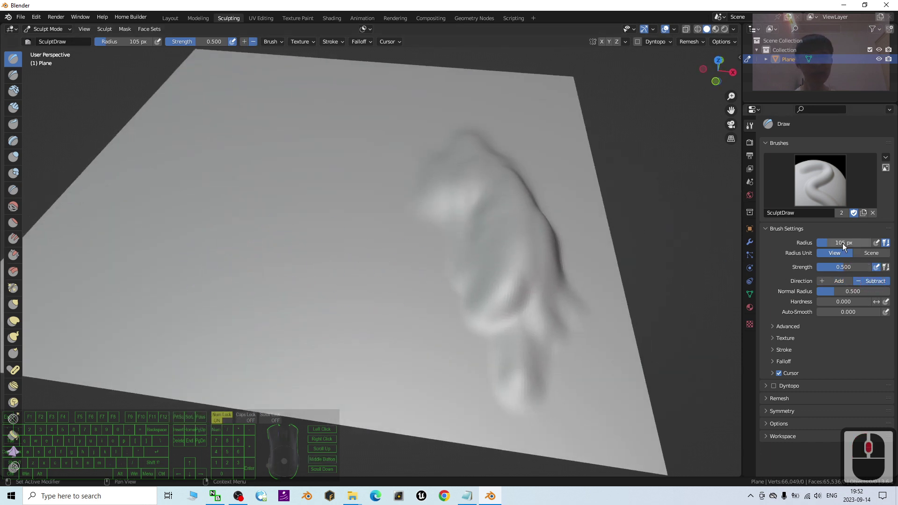
drag(843, 243, 839, 243)
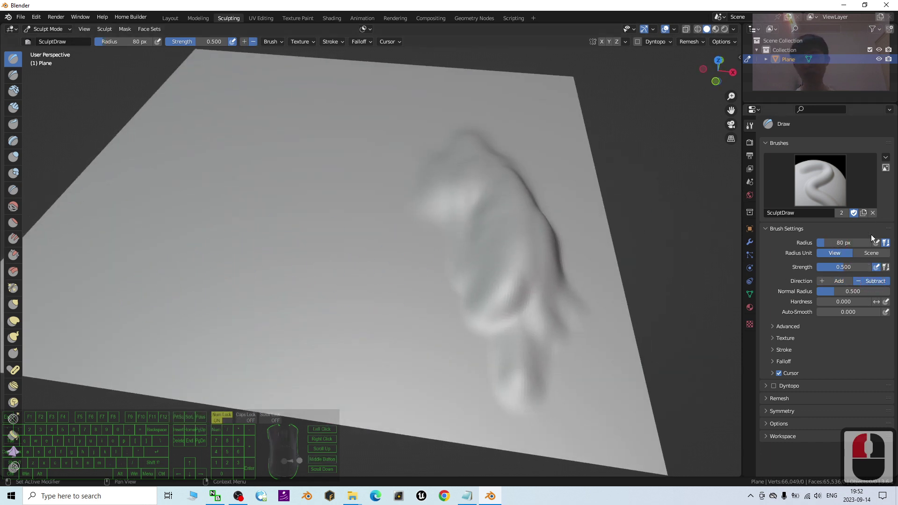
key(f)
click(394, 244)
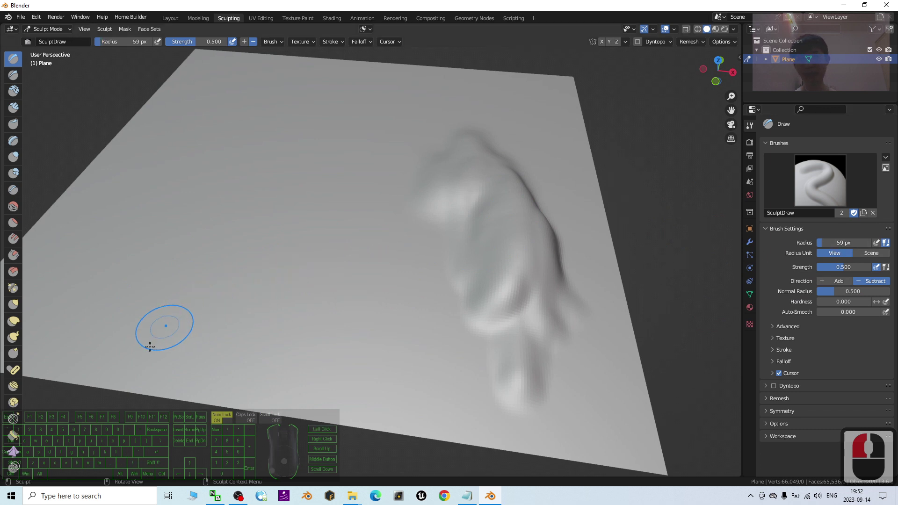
drag(107, 382, 216, 245)
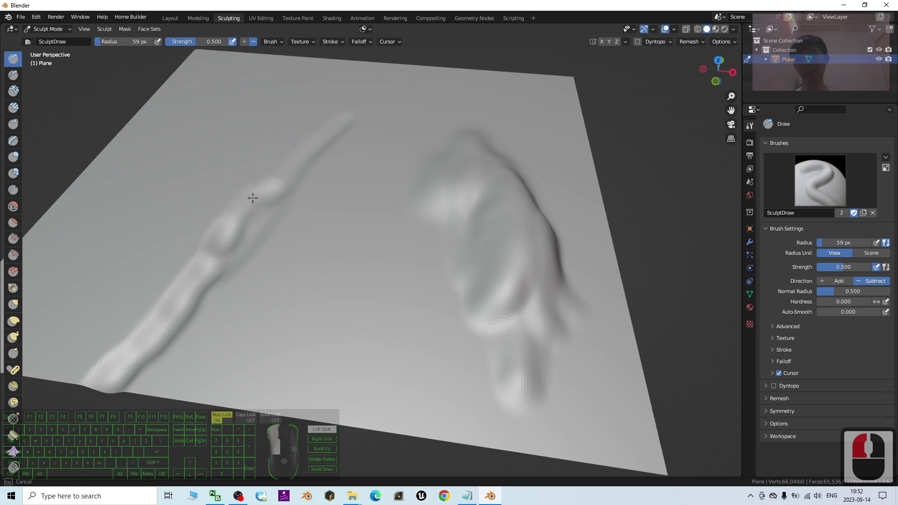
drag(252, 198, 220, 237)
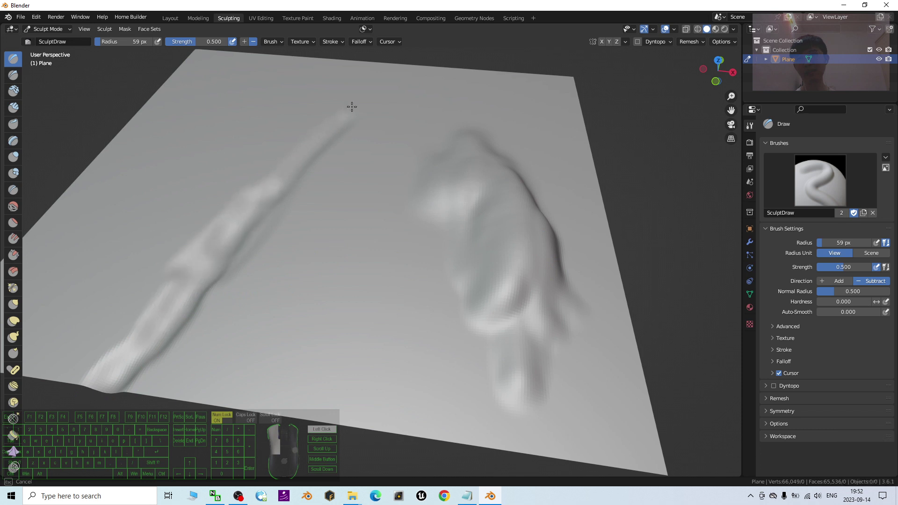
mouse_move(402, 99)
mouse_down()
mouse_move(177, 217)
mouse_move(196, 225)
mouse_up()
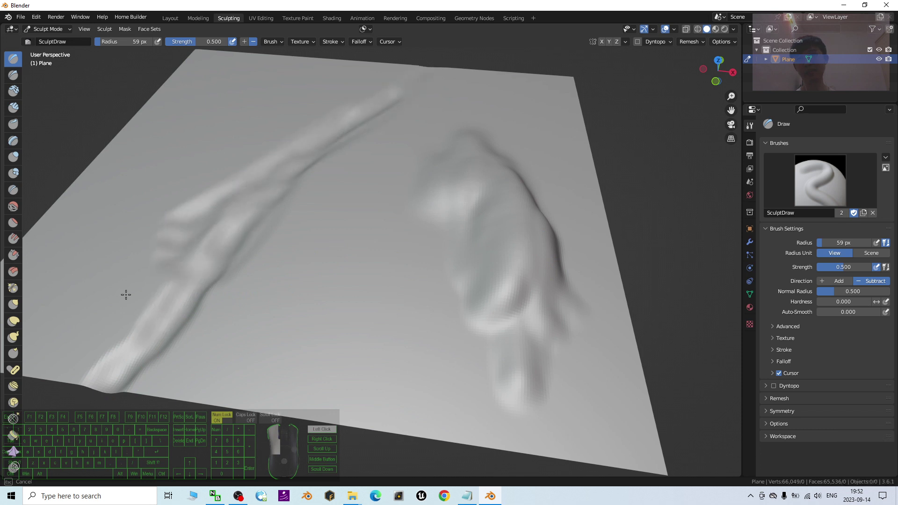
mouse_move(126, 294)
mouse_down()
mouse_move(170, 295)
mouse_move(136, 327)
mouse_move(191, 313)
mouse_up()
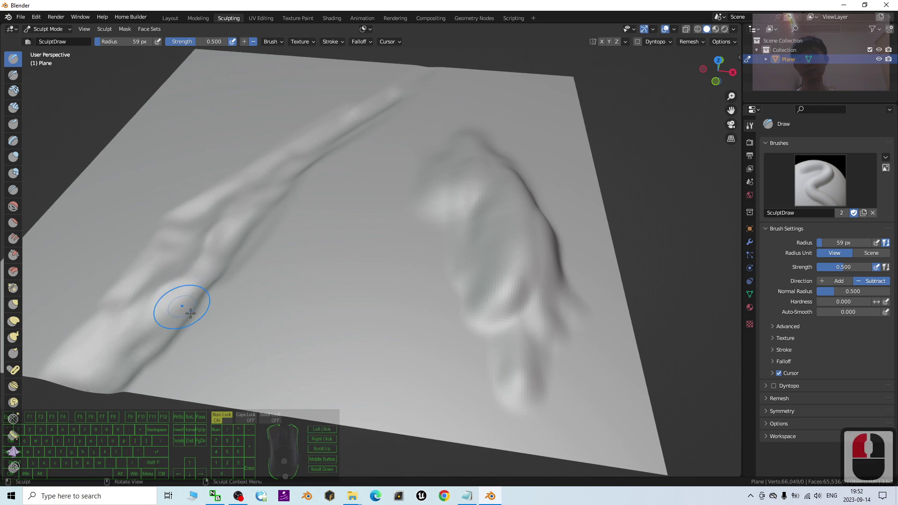
Step: Deepen and widen the carved channel along its full length, out to both edges of the plane
middle_drag(191, 313, 490, 256)
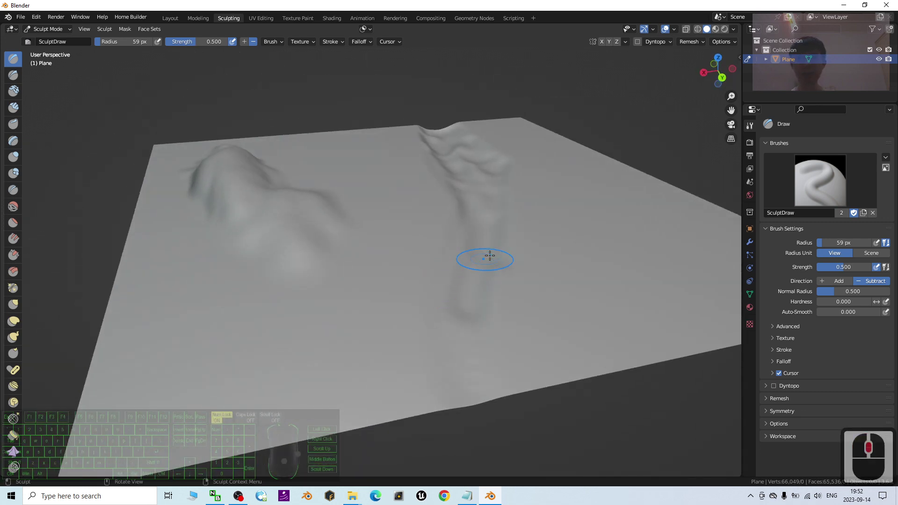
mouse_move(489, 255)
mouse_down()
mouse_move(487, 333)
mouse_move(456, 418)
mouse_move(437, 421)
mouse_up()
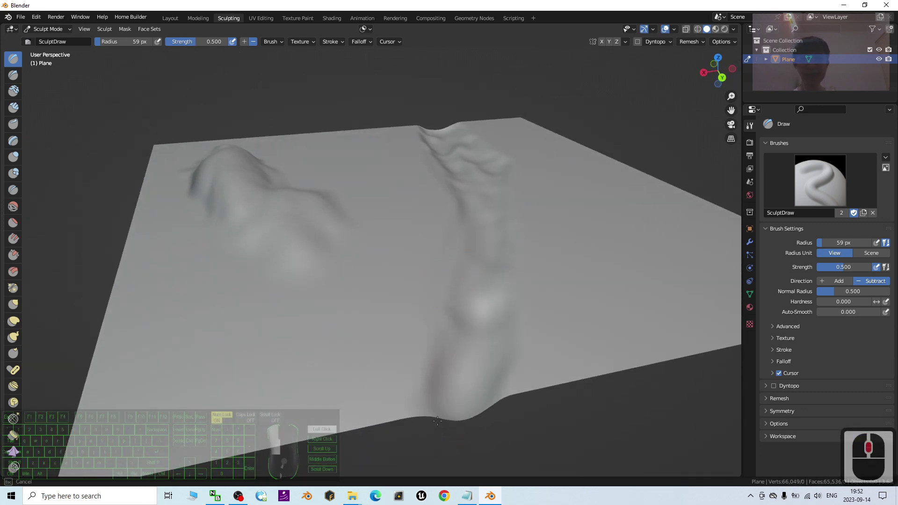
mouse_move(537, 345)
middle_down()
mouse_move(457, 363)
mouse_move(339, 367)
mouse_move(519, 159)
middle_up()
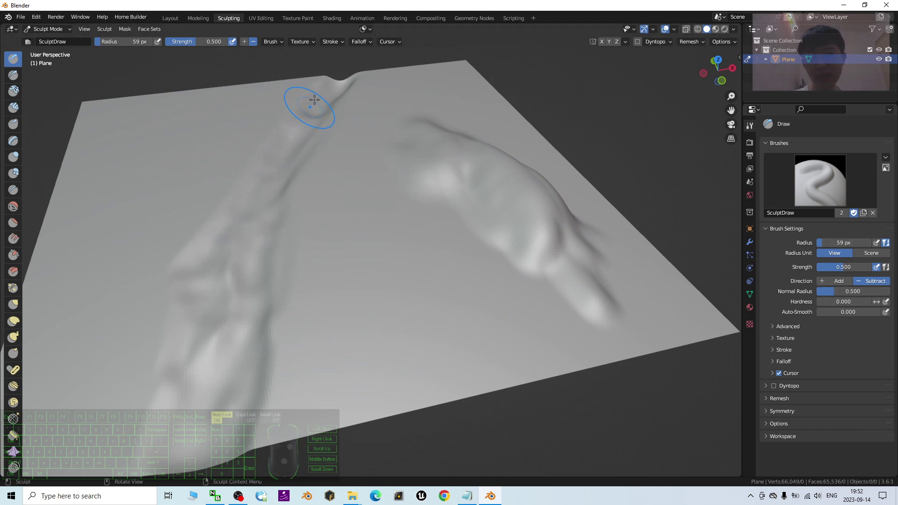
mouse_move(314, 99)
mouse_down()
mouse_move(321, 94)
mouse_move(248, 263)
mouse_move(208, 423)
mouse_up()
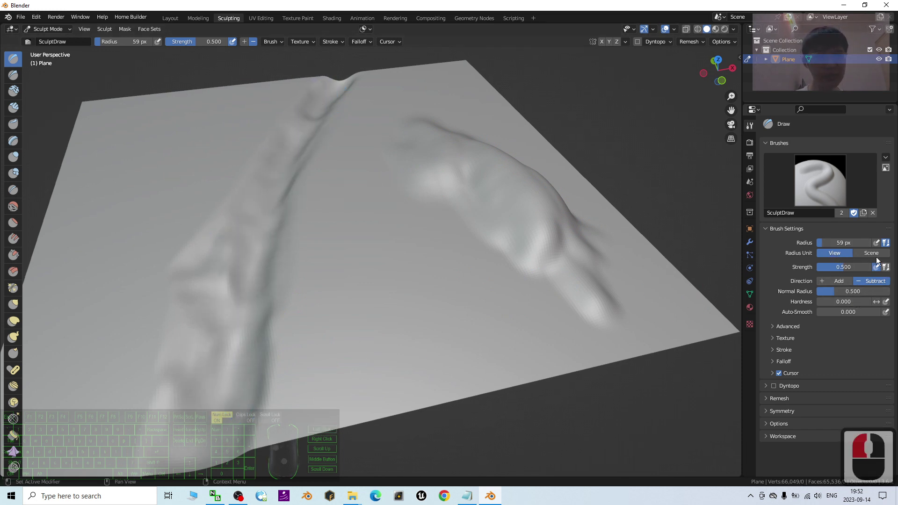
Step: Set the Draw brush back to Add with a 126 px radius and raise the hill into a larger mountain
click(837, 282)
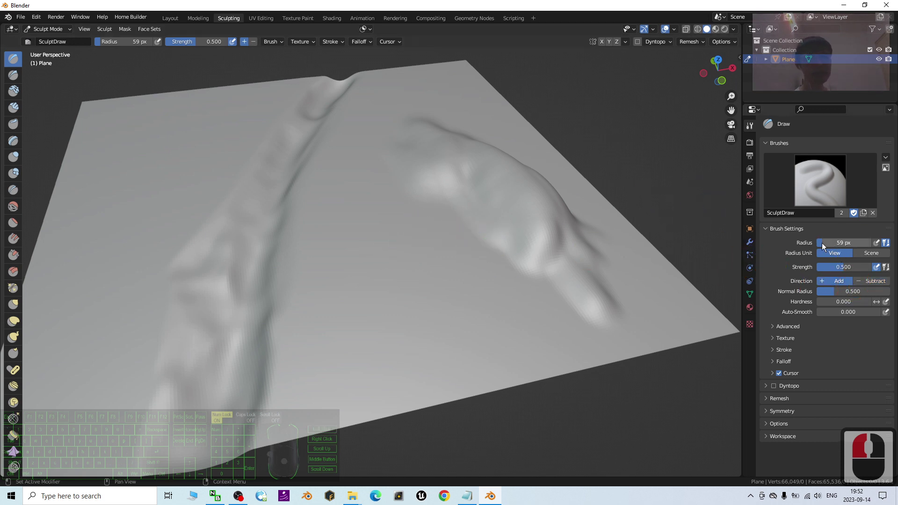
drag(824, 243, 830, 242)
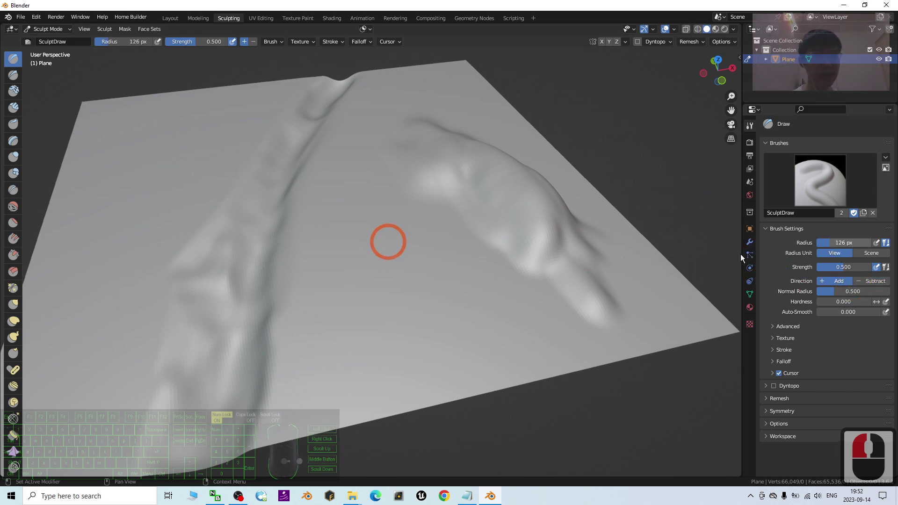
mouse_move(523, 268)
mouse_down()
mouse_move(489, 291)
mouse_move(440, 147)
mouse_move(485, 194)
mouse_move(398, 187)
mouse_move(406, 234)
mouse_move(451, 252)
mouse_move(457, 212)
mouse_up()
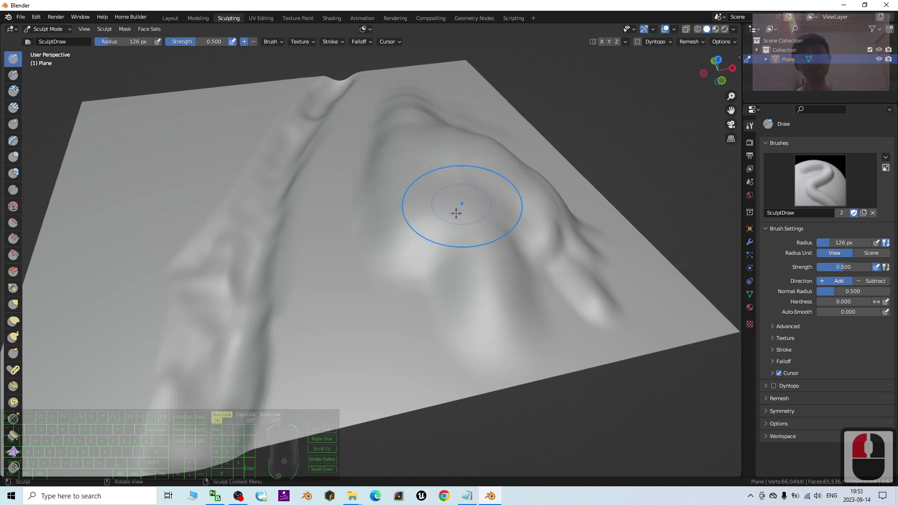
mouse_move(457, 213)
middle_down()
mouse_move(525, 187)
mouse_move(401, 207)
mouse_move(444, 210)
middle_up()
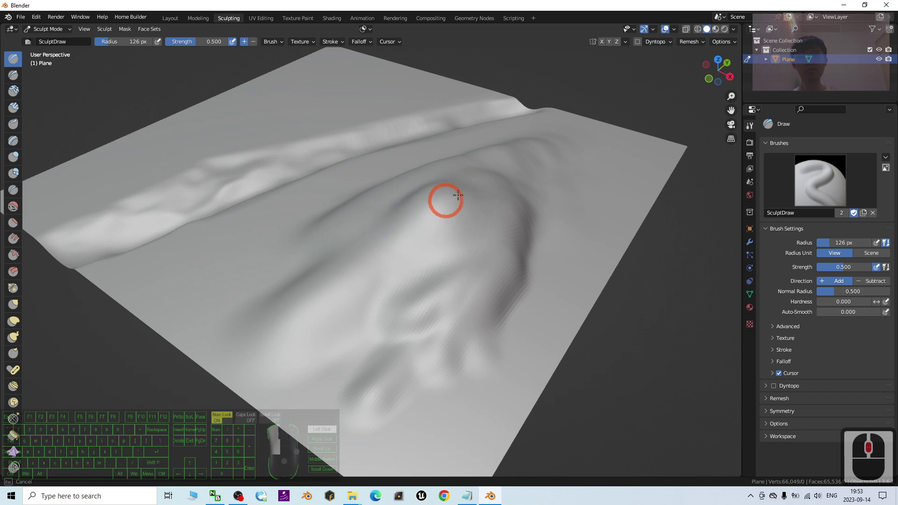
mouse_move(367, 224)
middle_down()
mouse_move(454, 235)
mouse_move(452, 253)
mouse_move(386, 264)
middle_up()
mouse_move(204, 264)
mouse_down()
mouse_move(142, 242)
mouse_move(88, 209)
mouse_up()
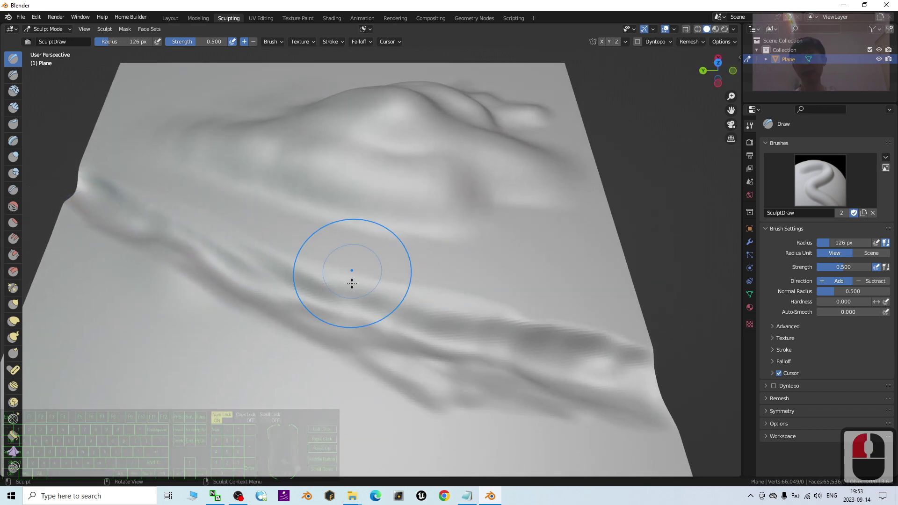
Step: Set the brush direction to Subtract and lower the outer bank of the channel with the 126 px brush
mouse_move(351, 280)
middle_down()
mouse_move(287, 275)
mouse_move(421, 255)
middle_up()
click(875, 280)
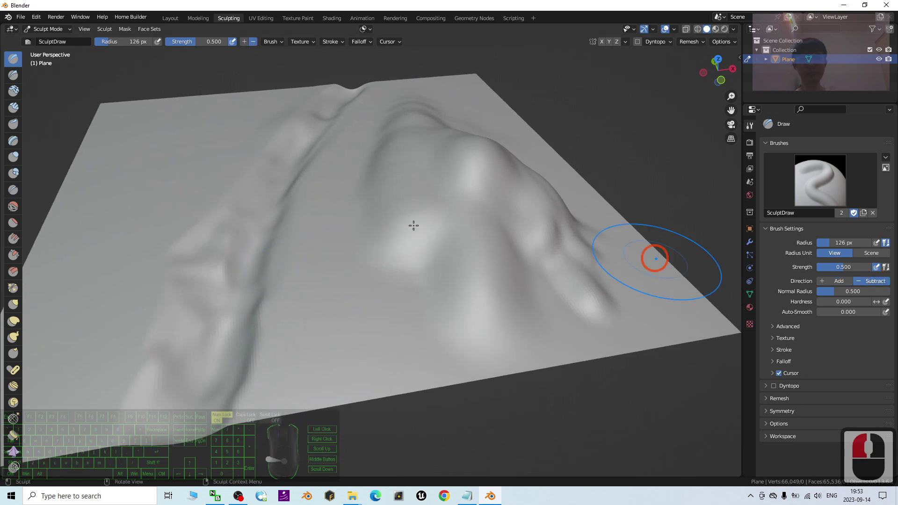
mouse_move(333, 112)
mouse_down()
mouse_move(270, 191)
mouse_move(333, 92)
mouse_up()
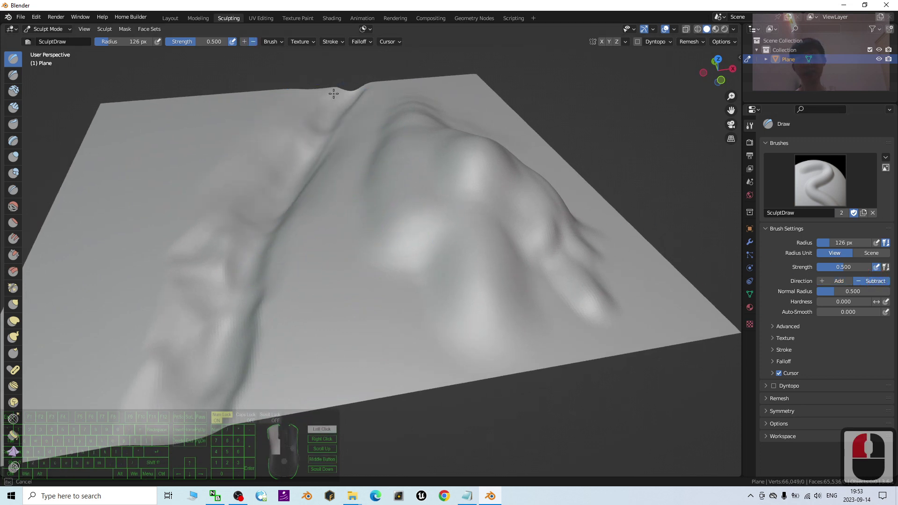
Step: Switch to the Layout workspace and check the sculpted mountain and channel from several angles
mouse_move(327, 201)
middle_down()
mouse_move(301, 255)
mouse_move(327, 242)
mouse_move(419, 301)
mouse_move(491, 321)
mouse_move(475, 330)
mouse_move(291, 66)
middle_up()
click(176, 20)
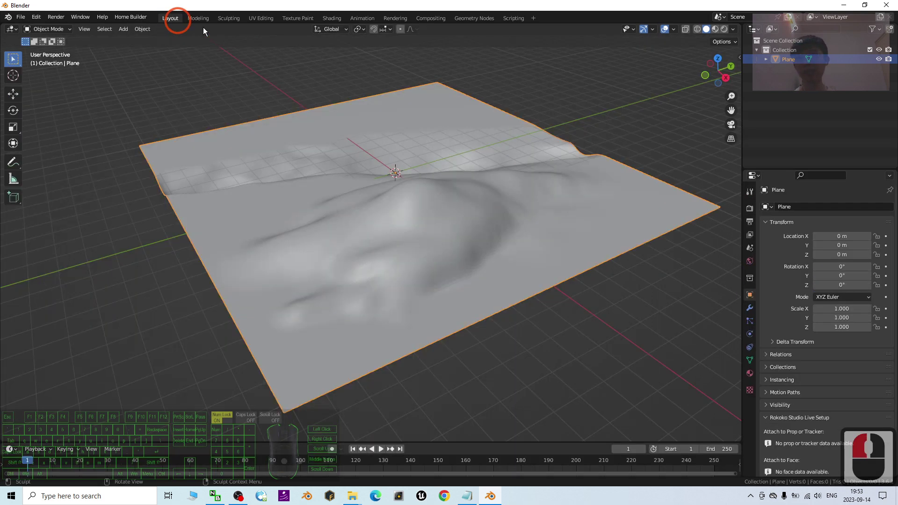
mouse_move(588, 288)
middle_down()
mouse_move(448, 253)
mouse_move(425, 310)
mouse_move(495, 308)
mouse_move(509, 287)
middle_up()
middle_drag(534, 256, 517, 271)
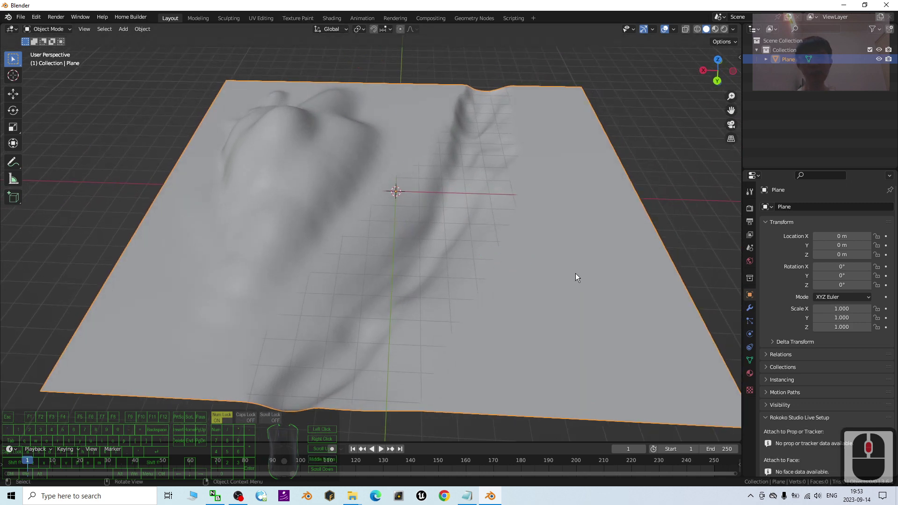
middle_drag(528, 313, 259, 202)
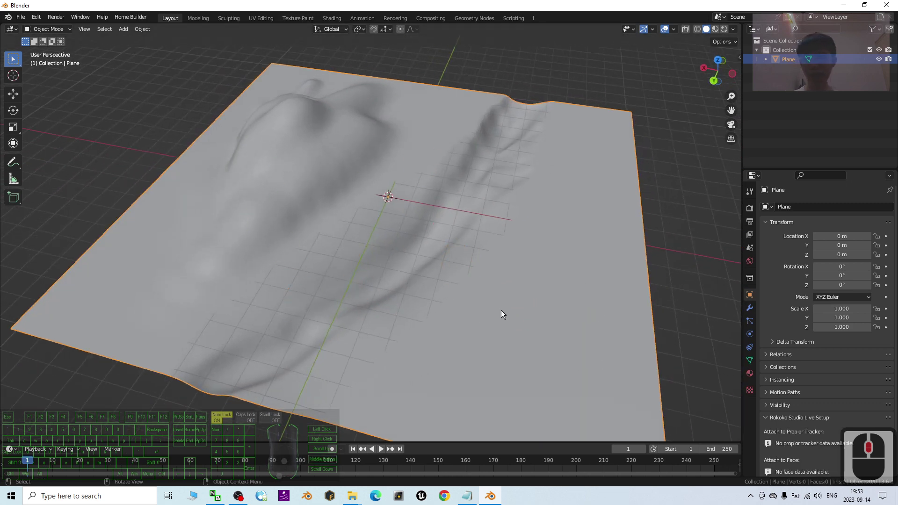
shift+middle_drag(501, 310, 495, 260)
scroll(467, 251, down, 2)
scroll(490, 245, up, 1)
Step: Keep the terrain plane in Object Mode and add a new material to it
click(56, 30)
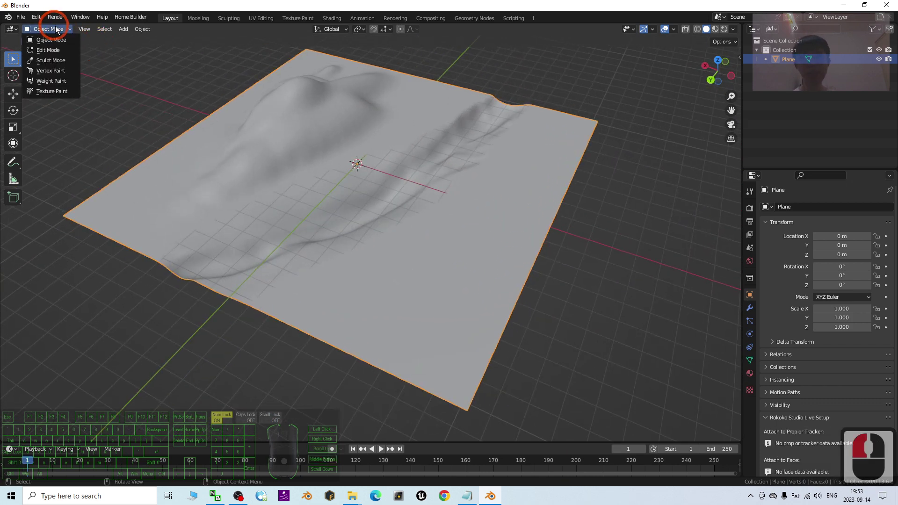
click(52, 45)
click(737, 351)
click(752, 376)
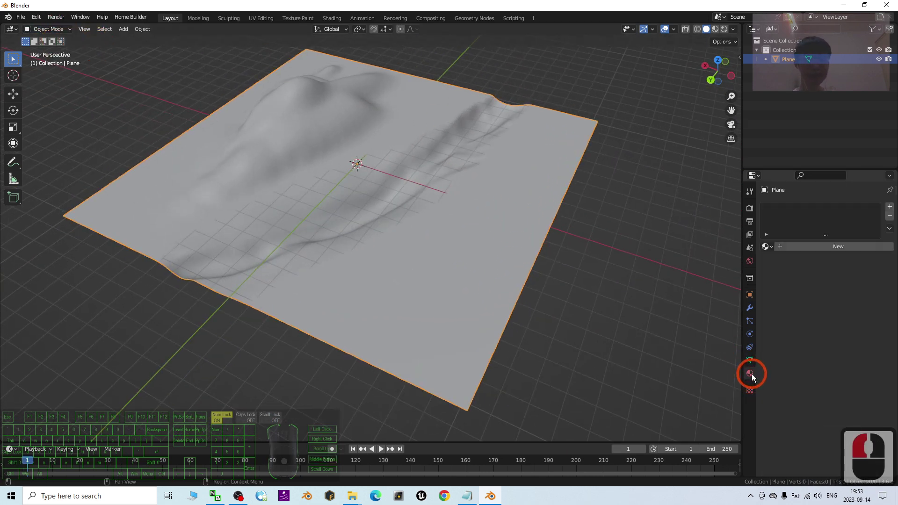
click(801, 248)
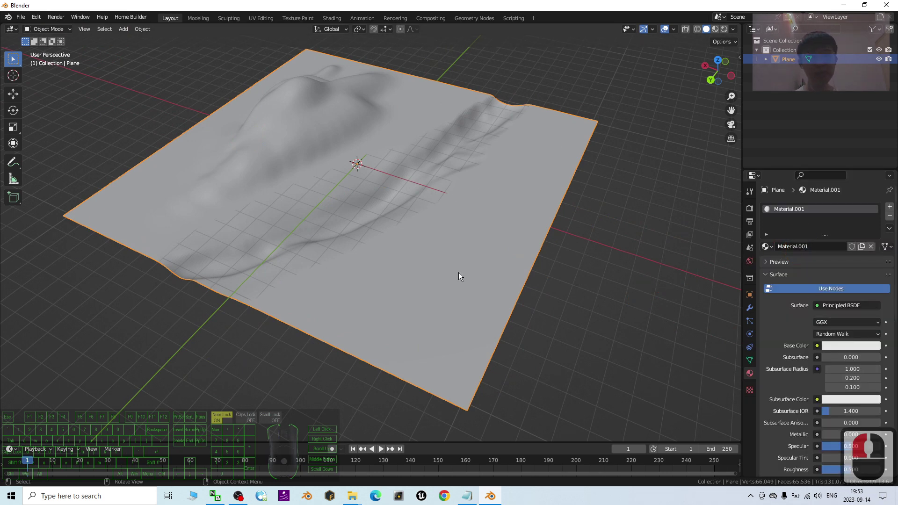
Step: Connect an Image Texture to the material's Base Color and create a new blank white 1024 x 1024 px image for it
middle_drag(458, 275, 456, 263)
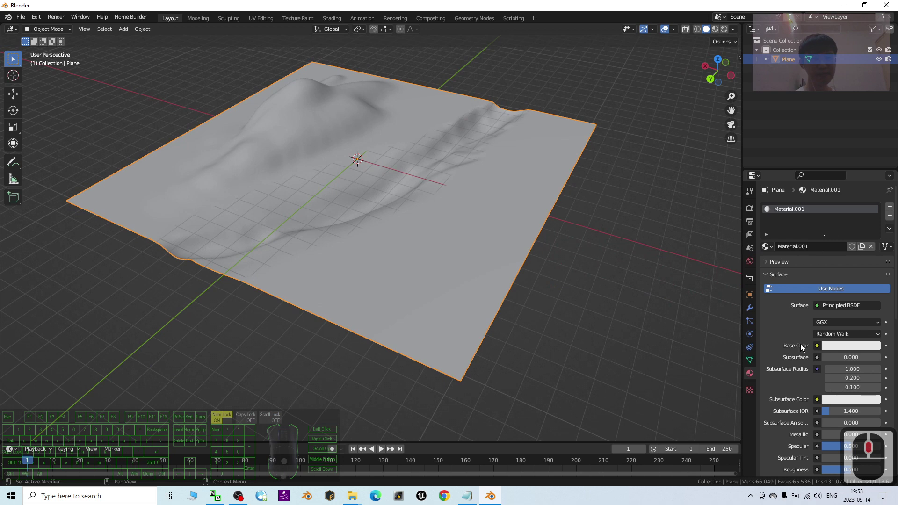
click(817, 346)
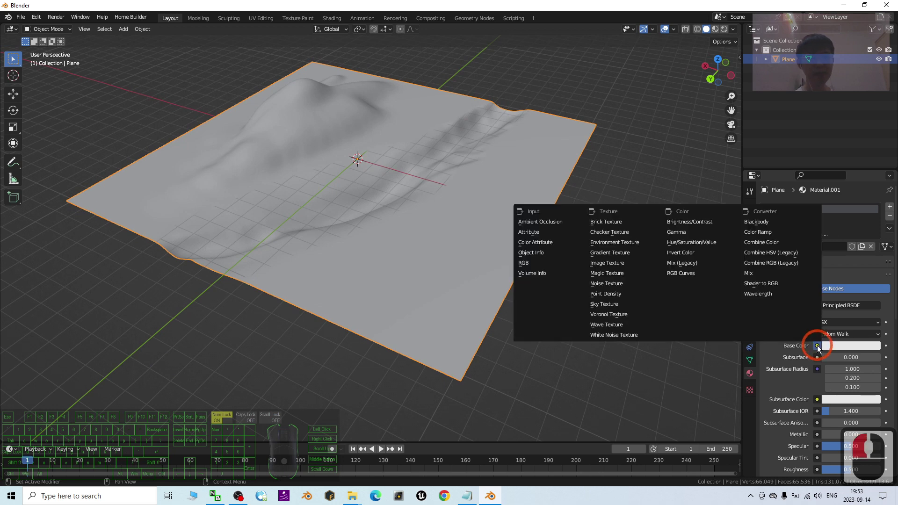
click(608, 264)
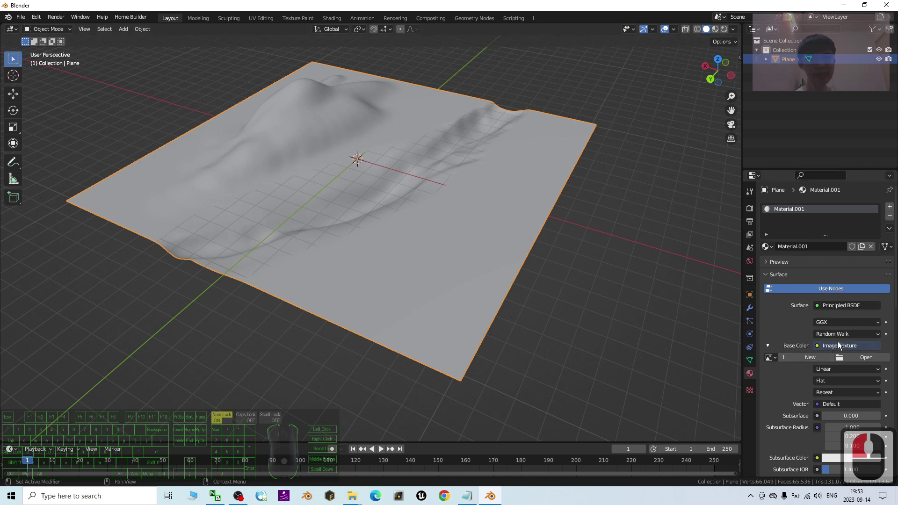
click(787, 358)
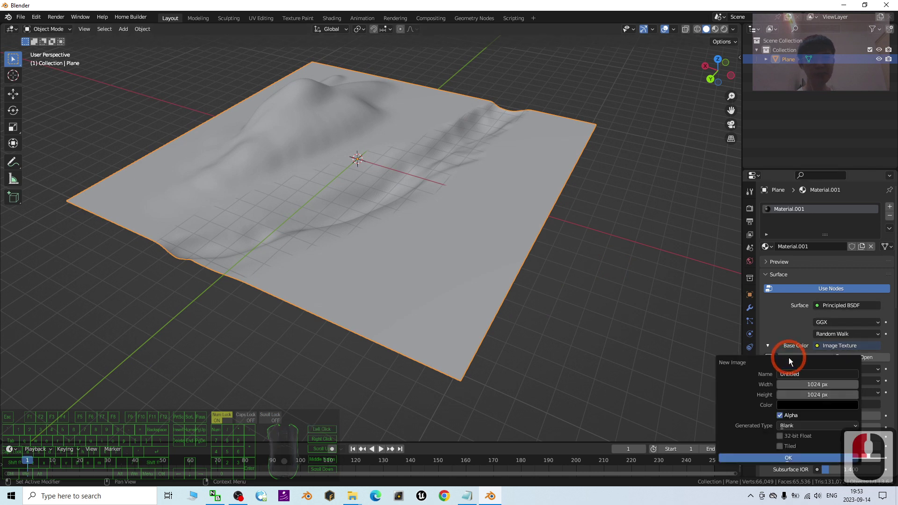
click(791, 405)
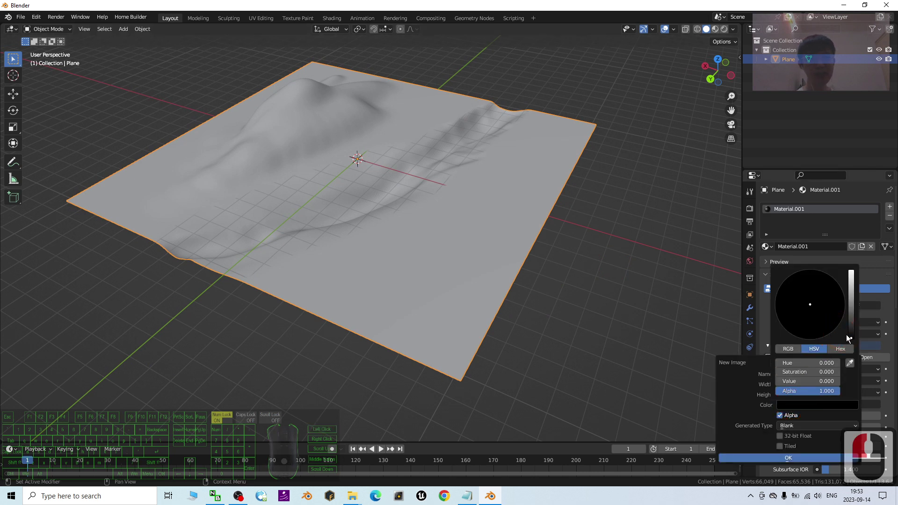
drag(850, 336, 403, 258)
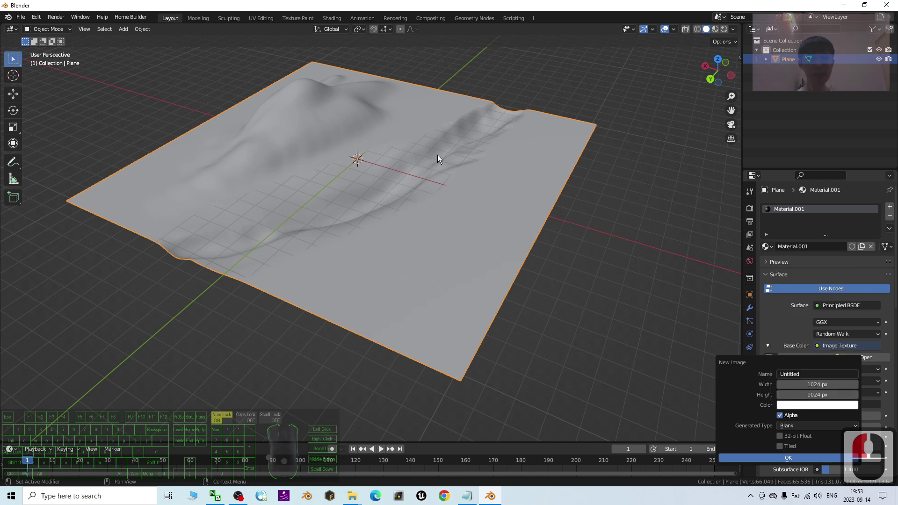
click(787, 456)
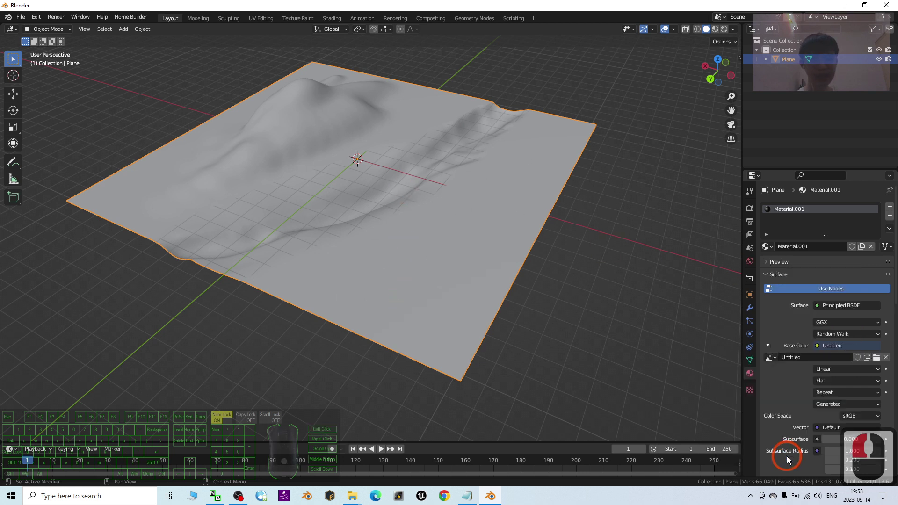
Step: Compare the terrain in Material Preview, Wireframe and Solid shading from several angles
click(714, 29)
mouse_move(506, 169)
middle_down()
mouse_move(494, 157)
mouse_move(536, 186)
mouse_move(617, 137)
mouse_move(468, 172)
mouse_move(360, 139)
mouse_move(333, 154)
mouse_move(396, 188)
mouse_move(458, 180)
mouse_move(368, 104)
middle_up()
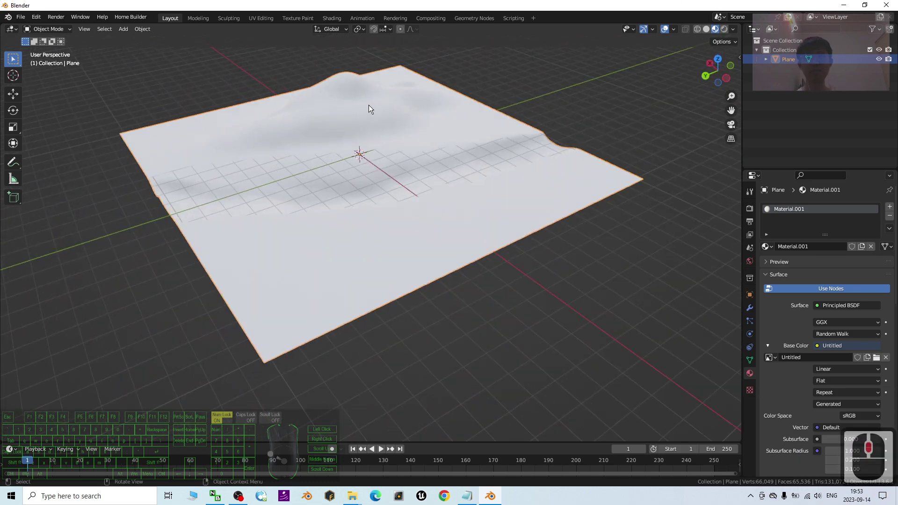
click(696, 31)
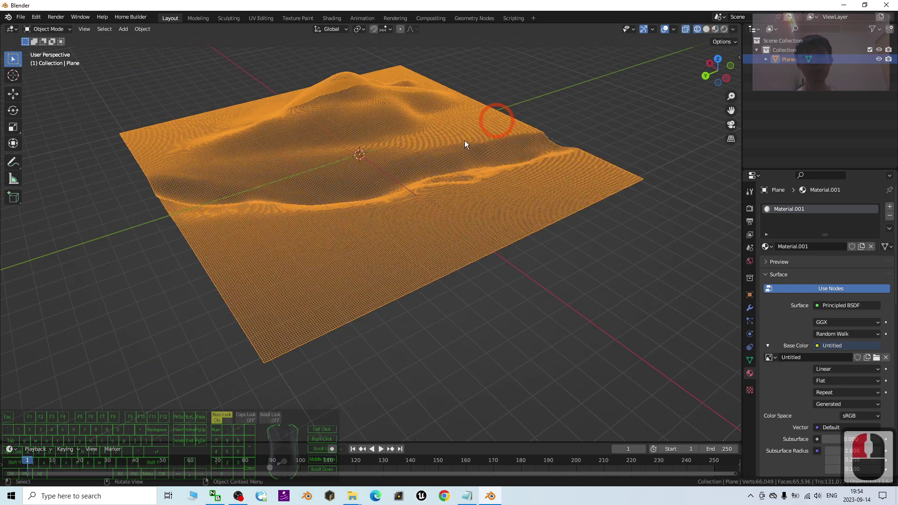
mouse_move(491, 117)
middle_down()
mouse_move(447, 155)
mouse_move(495, 148)
mouse_move(376, 124)
middle_up()
scroll(376, 124, up, 3)
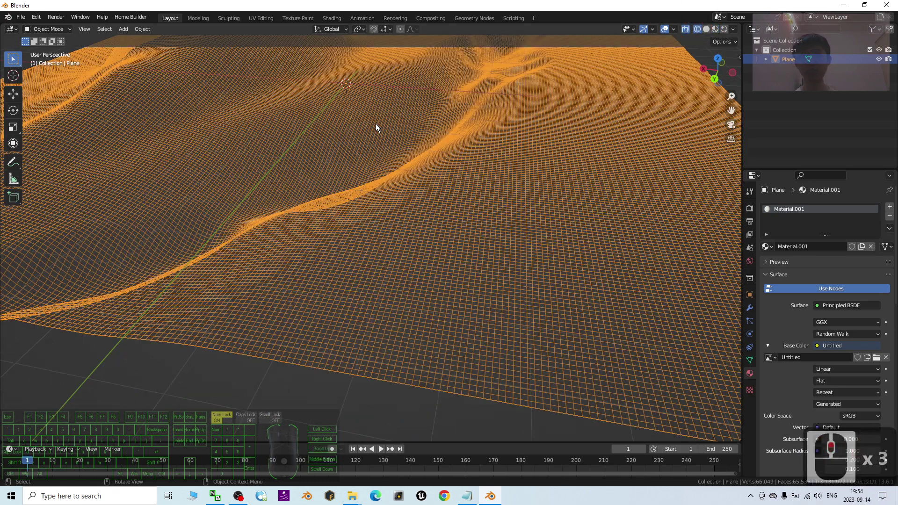
scroll(402, 133, down, 2)
middle_drag(433, 141, 725, 54)
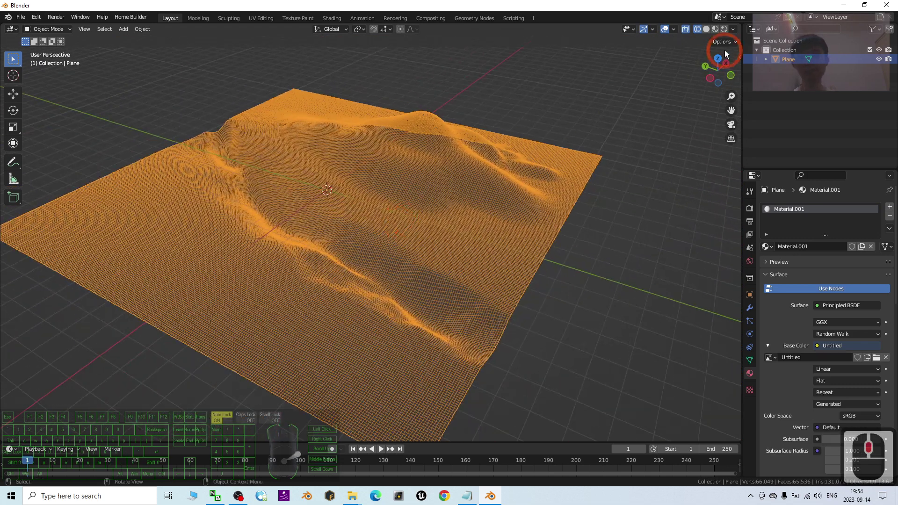
click(714, 29)
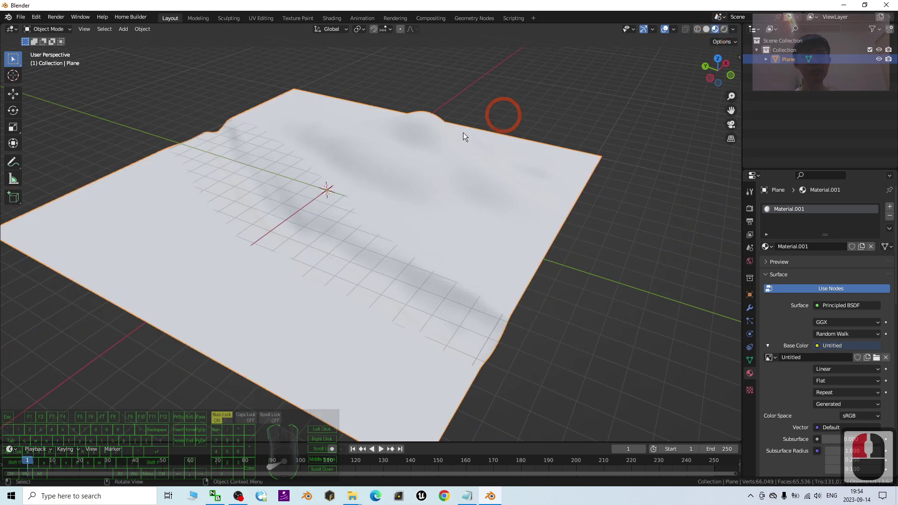
mouse_move(446, 259)
middle_down()
mouse_move(417, 259)
mouse_move(740, 50)
middle_up()
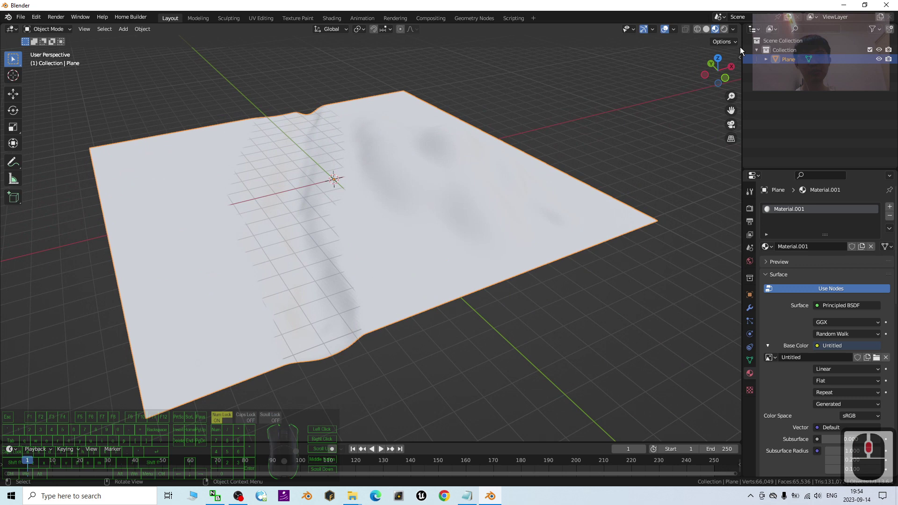
click(706, 29)
click(715, 29)
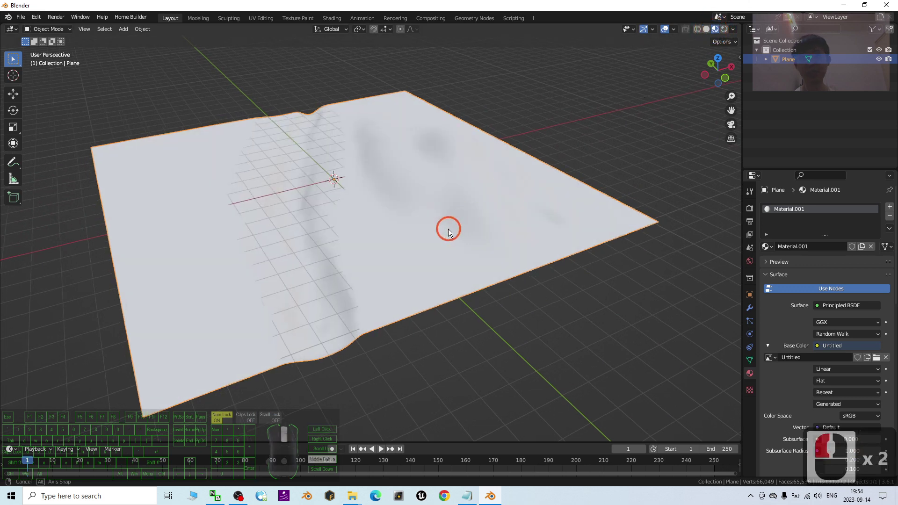
mouse_move(448, 228)
middle_down()
mouse_move(579, 239)
mouse_move(472, 241)
middle_up()
Step: Switch to the Texture Paint workspace and create a new Image or Movie texture for the brush
click(298, 18)
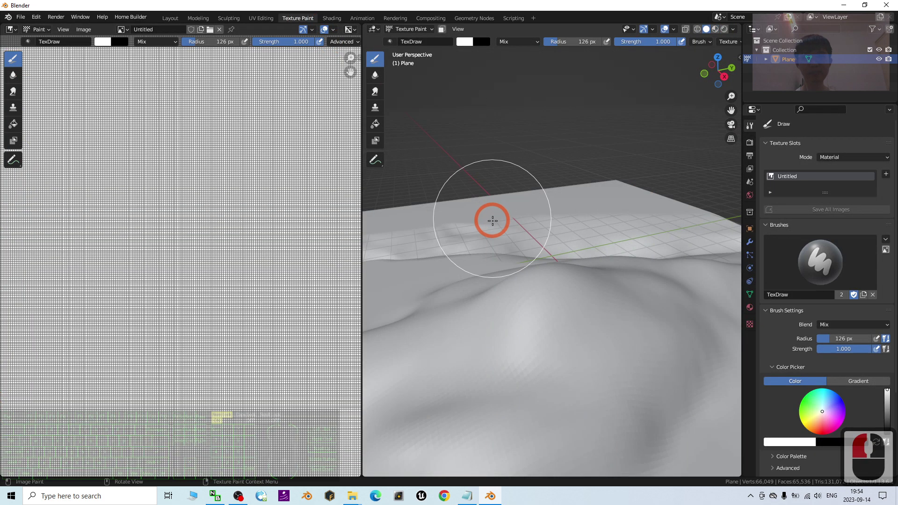
scroll(468, 213, down, 4)
scroll(421, 203, up, 3)
scroll(508, 228, down, 2)
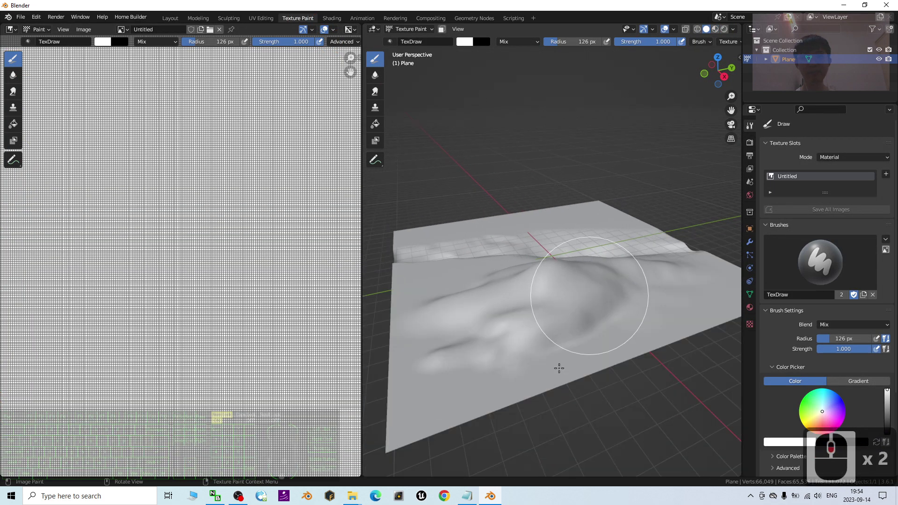
middle_drag(507, 407, 541, 427)
shift+middle_drag(604, 341, 587, 303)
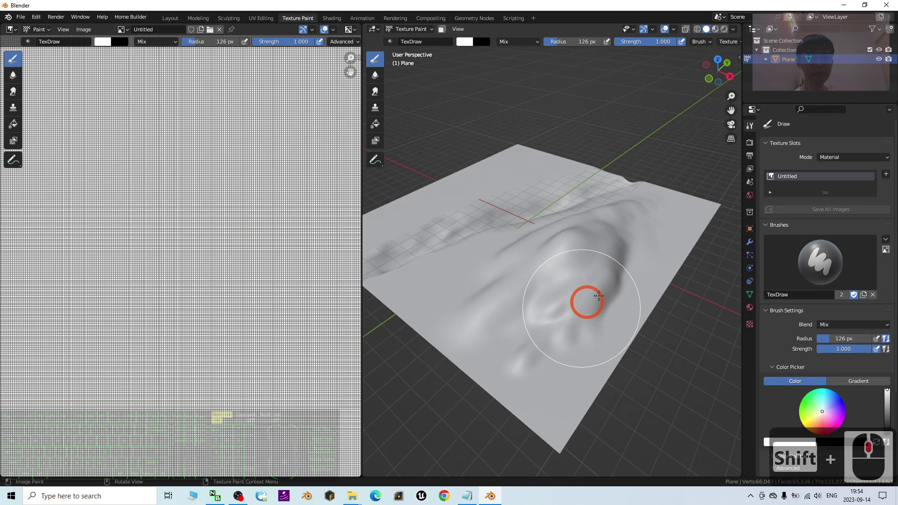
click(750, 325)
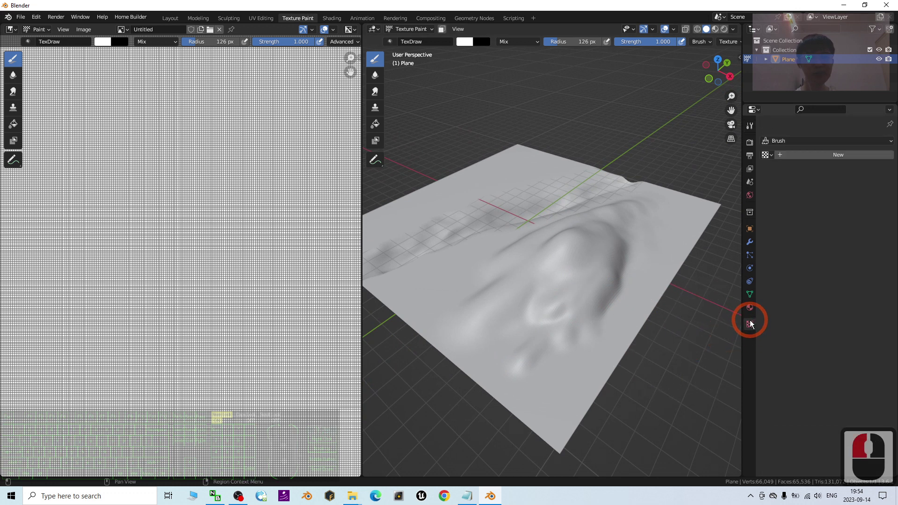
click(811, 155)
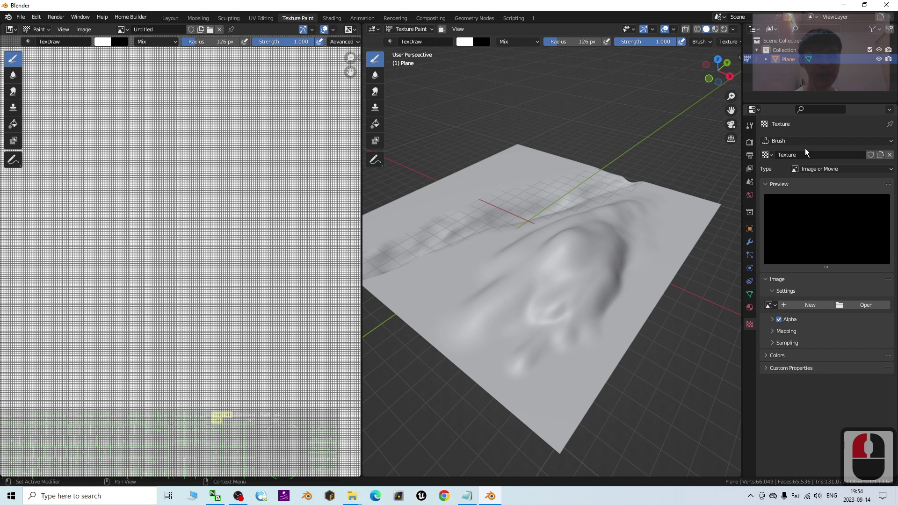
Step: Load grass_mix_ylw_d.jpg from the Terrain Material Pack CC0 folder on the desktop as the brush texture's image
click(859, 305)
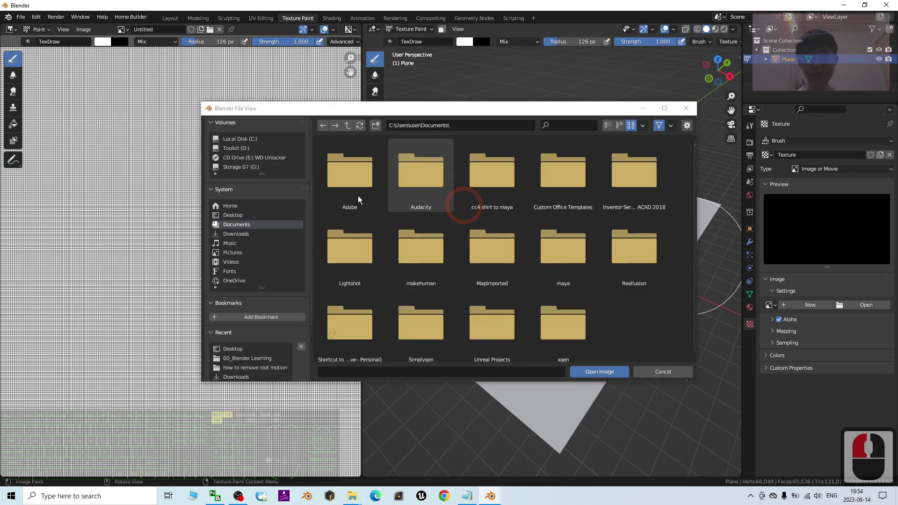
click(234, 216)
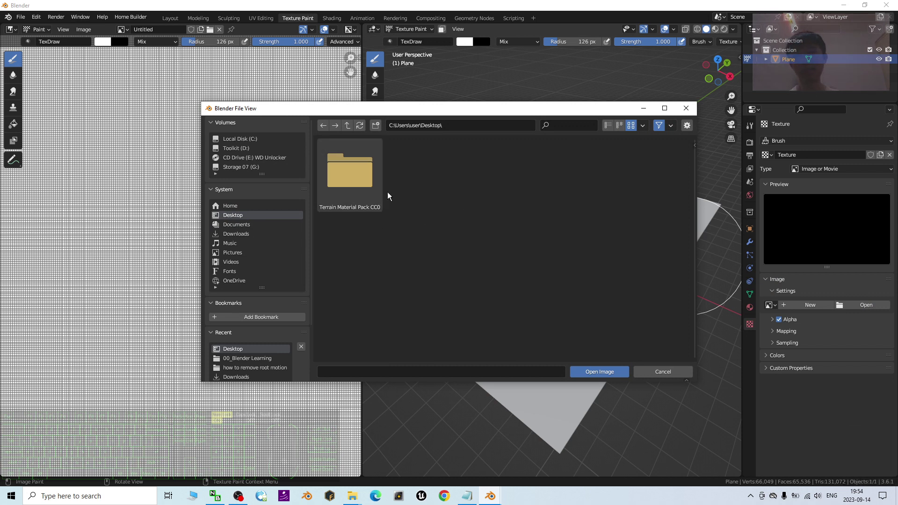
double_click(360, 176)
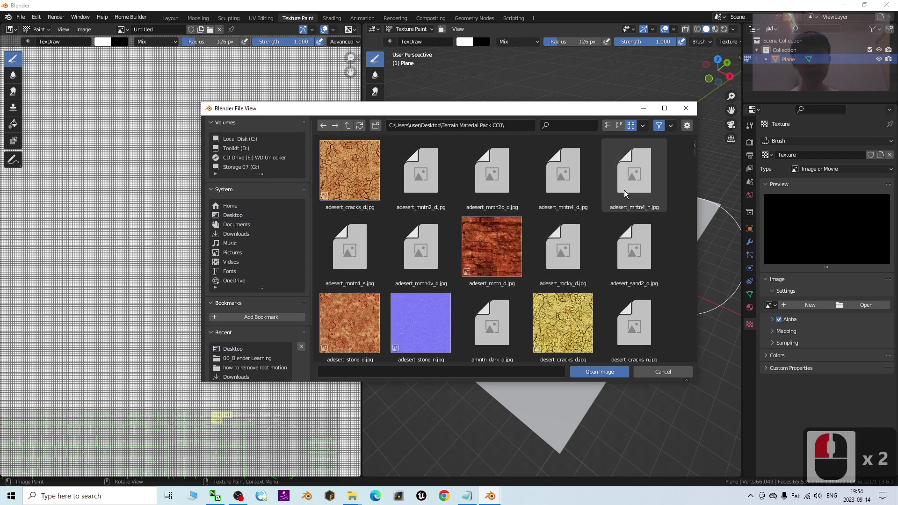
click(608, 125)
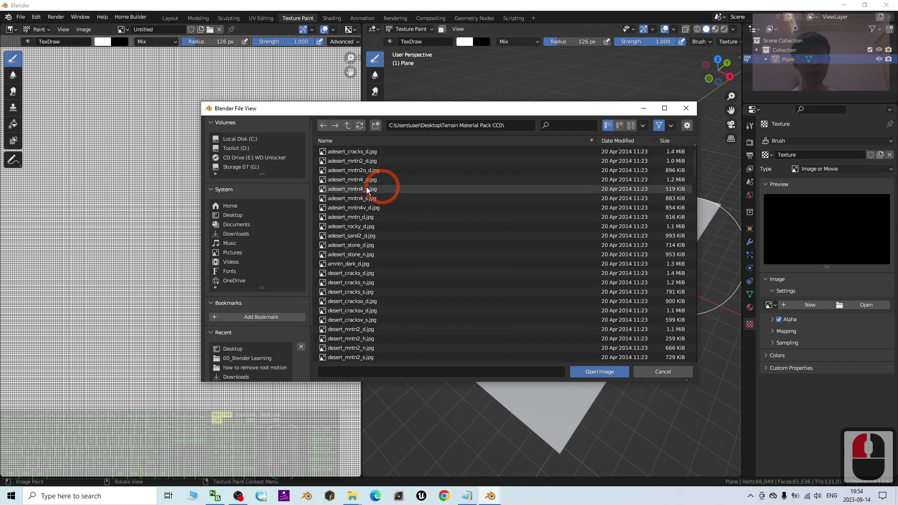
click(630, 125)
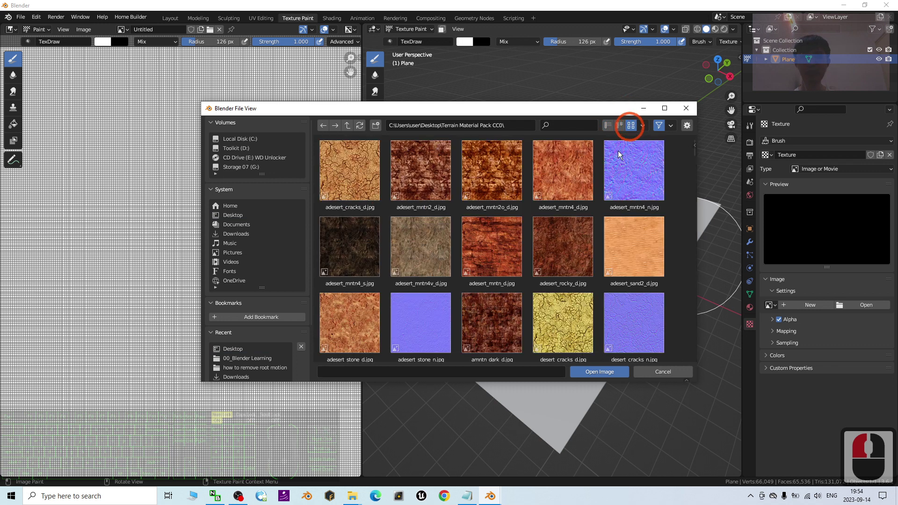
scroll(567, 200, down, 9)
scroll(594, 262, down, 3)
scroll(582, 290, up, 6)
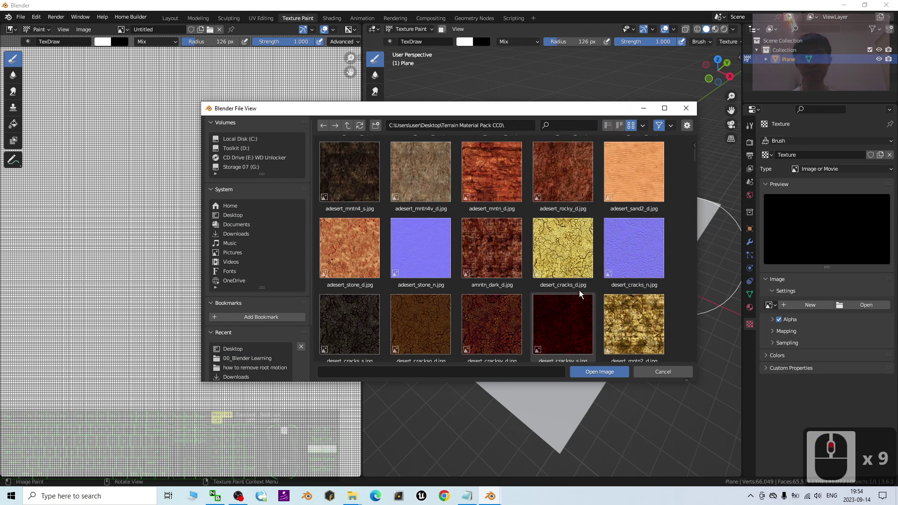
scroll(576, 285, down, 4)
scroll(576, 286, down, 20)
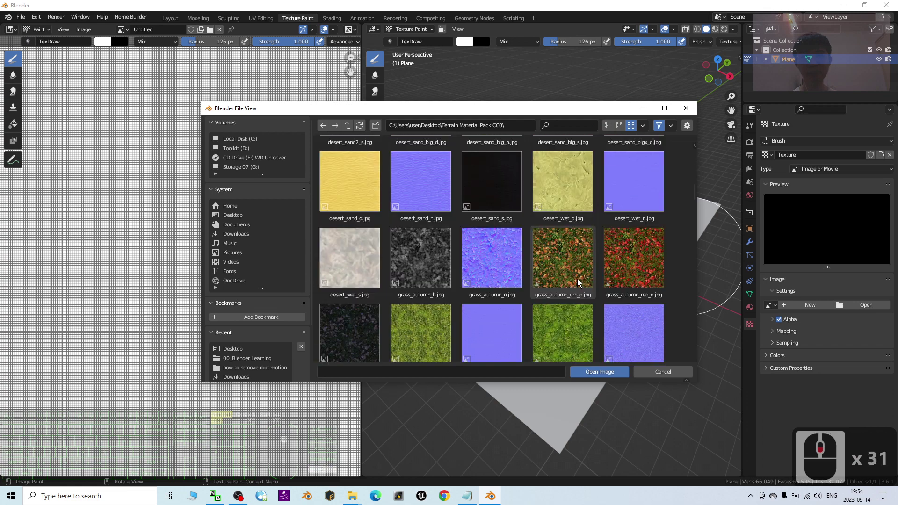
scroll(578, 280, down, 4)
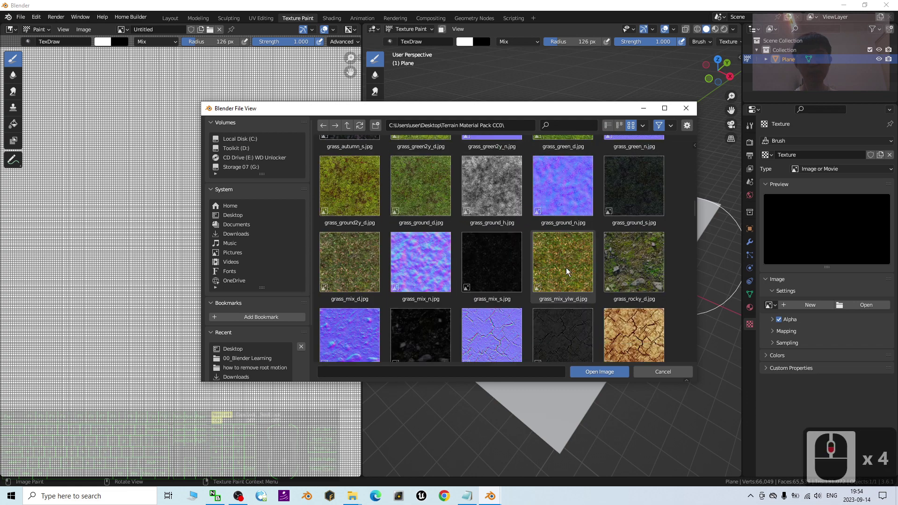
click(567, 271)
click(596, 372)
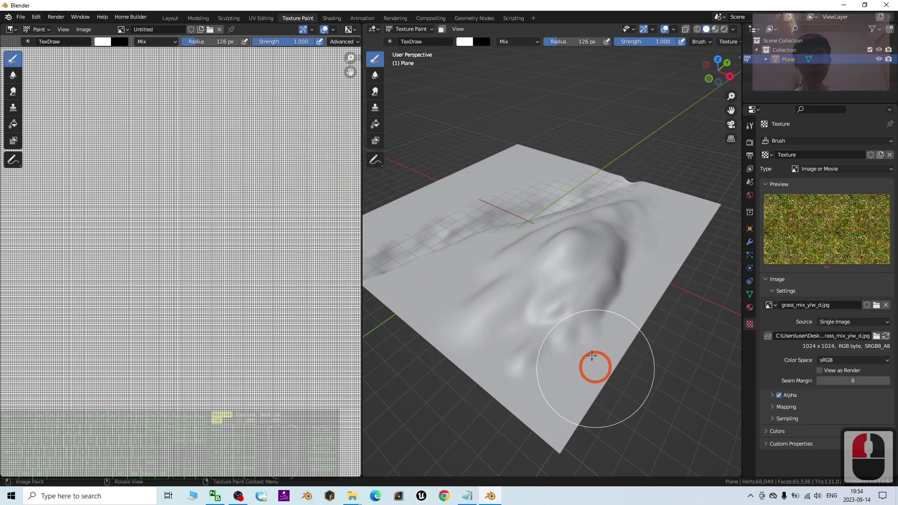
Step: Set the TexDraw brush radius to 63 px
mouse_move(573, 274)
middle_down()
mouse_move(513, 312)
mouse_move(539, 305)
mouse_move(539, 276)
mouse_move(563, 272)
middle_up()
shift+middle_drag(563, 281, 572, 257)
middle_drag(471, 259, 525, 278)
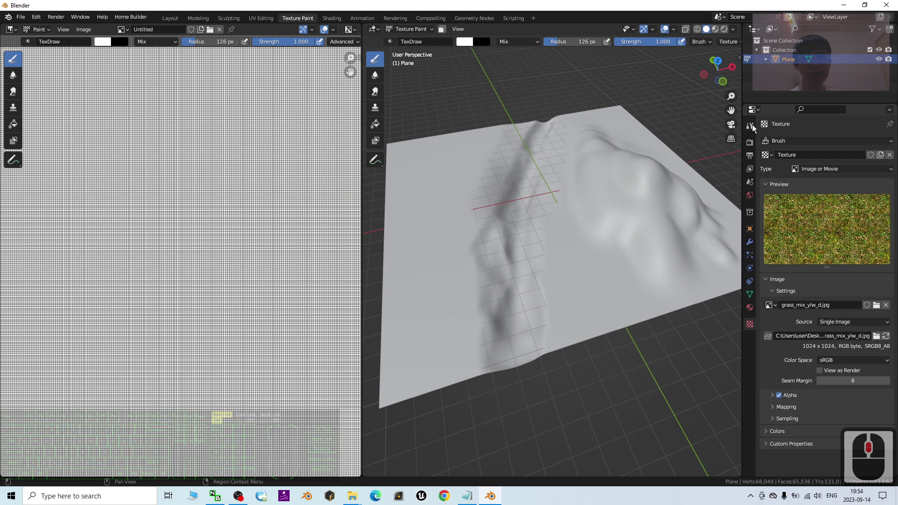
click(751, 126)
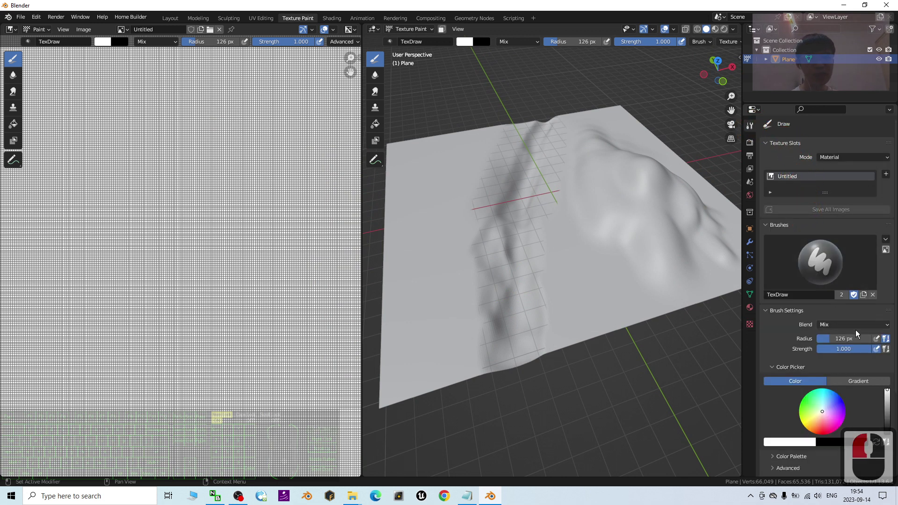
drag(826, 338, 822, 339)
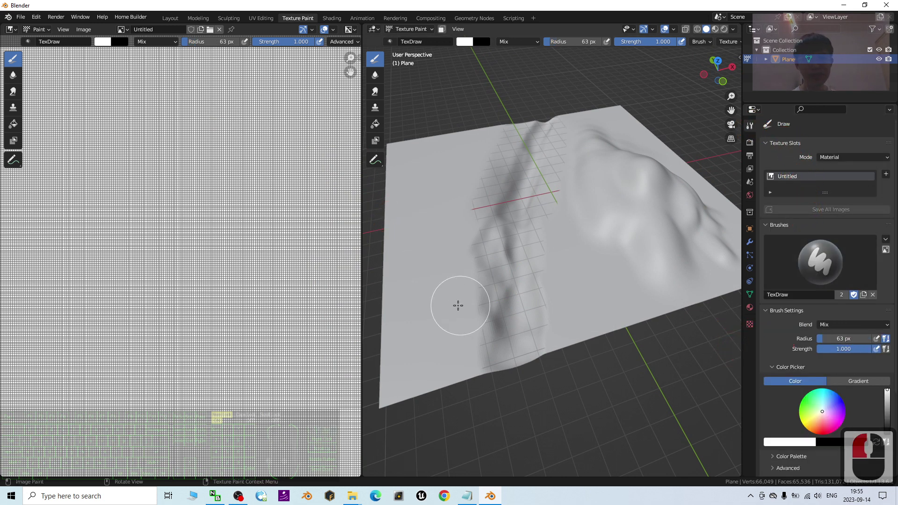
Step: Paint the grass texture over the flat outer corner of the terrain beside the channel
shift+middle_drag(469, 307, 507, 249)
scroll(501, 235, up, 3)
scroll(481, 253, down, 2)
click(750, 324)
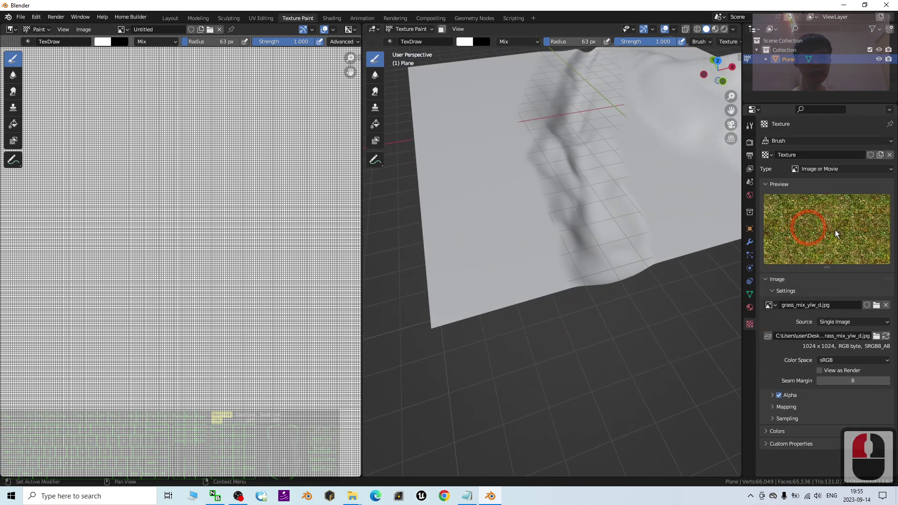
mouse_move(501, 268)
mouse_down()
mouse_move(507, 245)
mouse_move(445, 315)
mouse_move(432, 152)
mouse_move(437, 295)
mouse_move(463, 184)
mouse_up()
Step: Paint the grass texture along the full length of the flat strip beside the channel, covering the terrain's outer side
scroll(171, 240, down, 7)
scroll(179, 242, up, 4)
scroll(179, 242, up, 2)
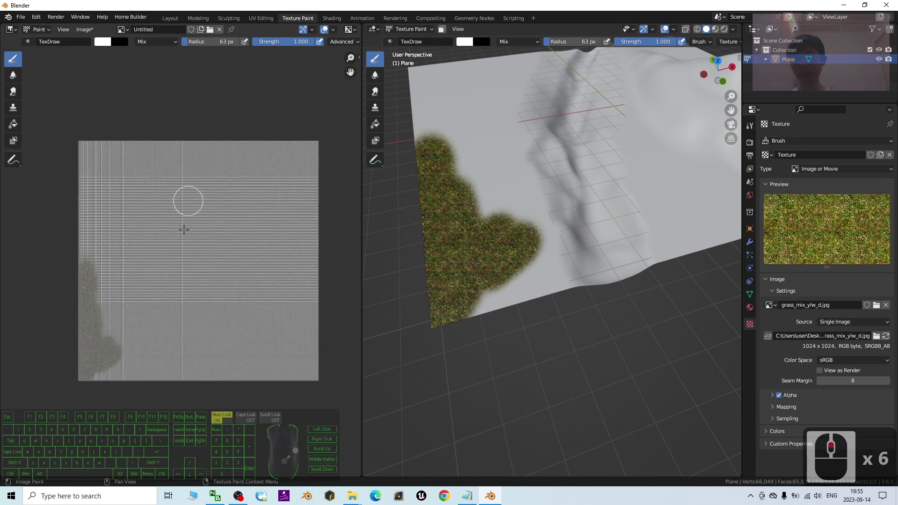
scroll(174, 262, up, 1)
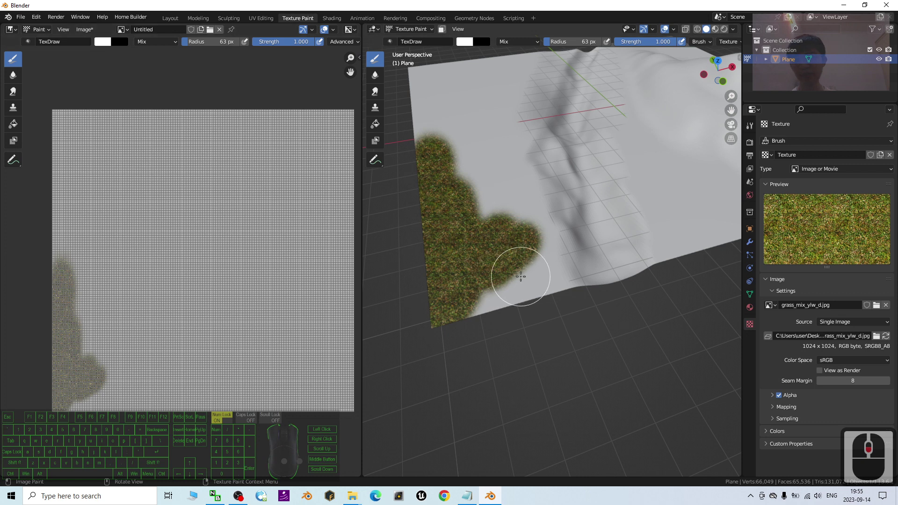
mouse_move(521, 276)
mouse_down()
mouse_move(453, 311)
mouse_move(487, 202)
mouse_move(445, 117)
mouse_move(455, 108)
mouse_up()
mouse_move(506, 187)
middle_down()
mouse_move(585, 181)
mouse_move(624, 161)
middle_up()
middle_drag(585, 220, 557, 203)
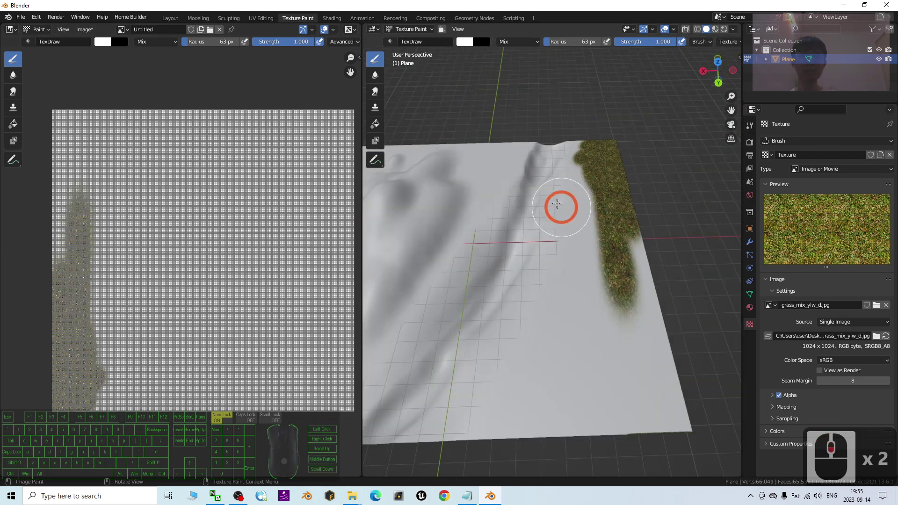
mouse_move(602, 187)
mouse_down()
mouse_move(605, 275)
mouse_move(545, 411)
mouse_move(547, 435)
mouse_move(634, 274)
mouse_move(582, 377)
mouse_move(629, 345)
mouse_move(681, 374)
mouse_move(677, 302)
mouse_up()
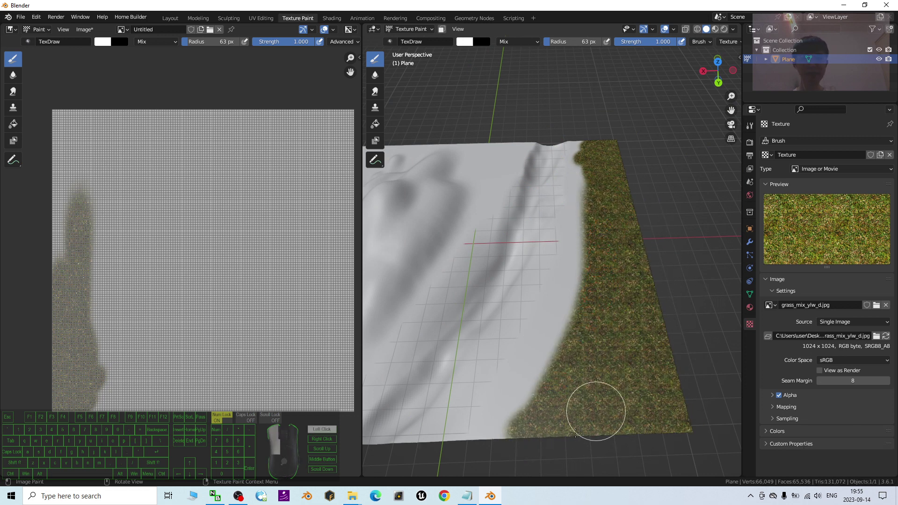
middle_drag(534, 430, 630, 84)
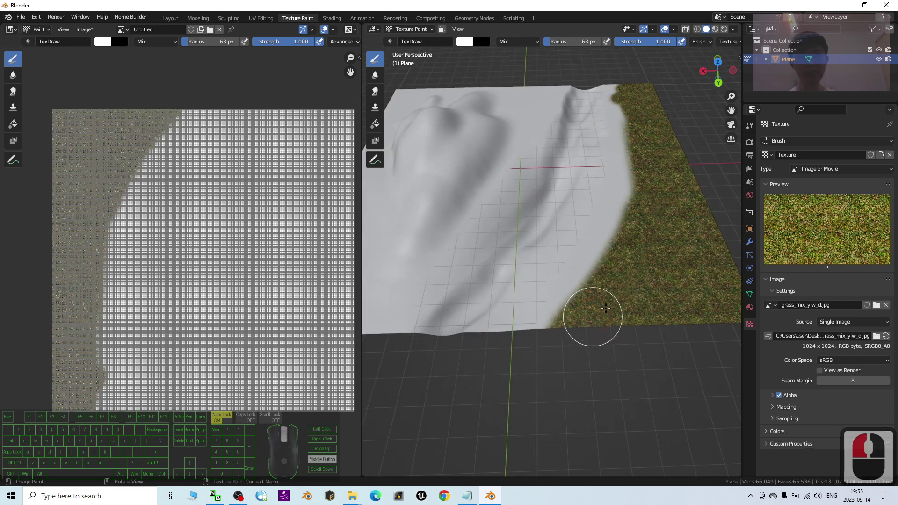
Step: Set the grass image's seam margin to 19 and try a stroke over the grassy corner of the terrain
middle_drag(591, 317, 616, 220)
middle_drag(562, 299, 538, 290)
scroll(571, 229, up, 2)
scroll(571, 230, down, 1)
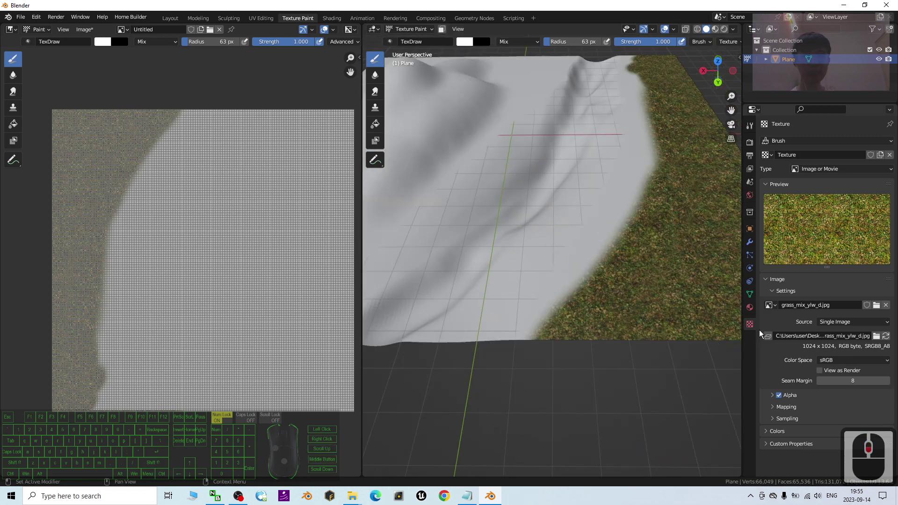
click(750, 325)
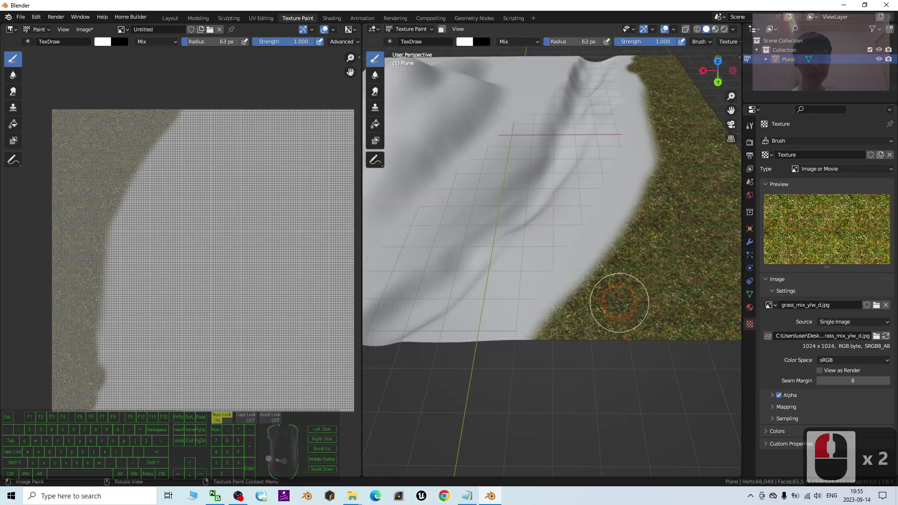
middle_drag(619, 303, 599, 233)
scroll(563, 223, up, 2)
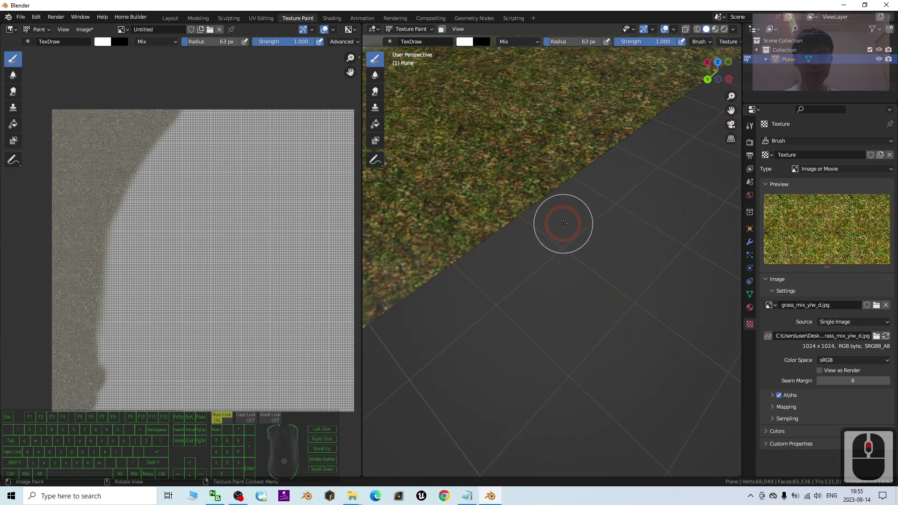
scroll(545, 223, down, 2)
shift+middle_drag(544, 223, 602, 249)
scroll(570, 181, up, 2)
drag(847, 380, 871, 380)
drag(550, 290, 598, 264)
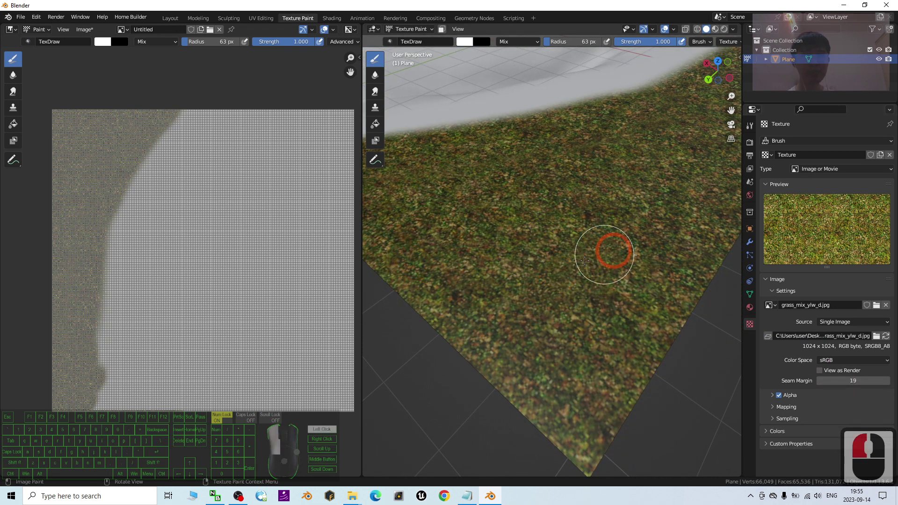
Step: Lower the grass image's seam margin to 1 and try two more strokes over the painted corner
drag(857, 380, 849, 380)
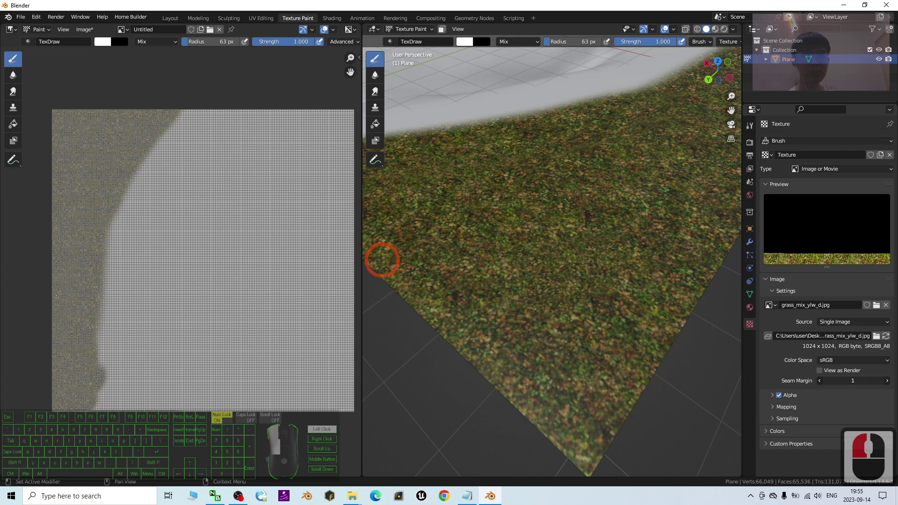
mouse_move(554, 298)
mouse_down()
mouse_move(589, 285)
mouse_move(525, 340)
mouse_move(585, 243)
mouse_move(546, 262)
mouse_up()
mouse_move(526, 241)
mouse_down()
mouse_move(482, 262)
mouse_move(487, 256)
mouse_up()
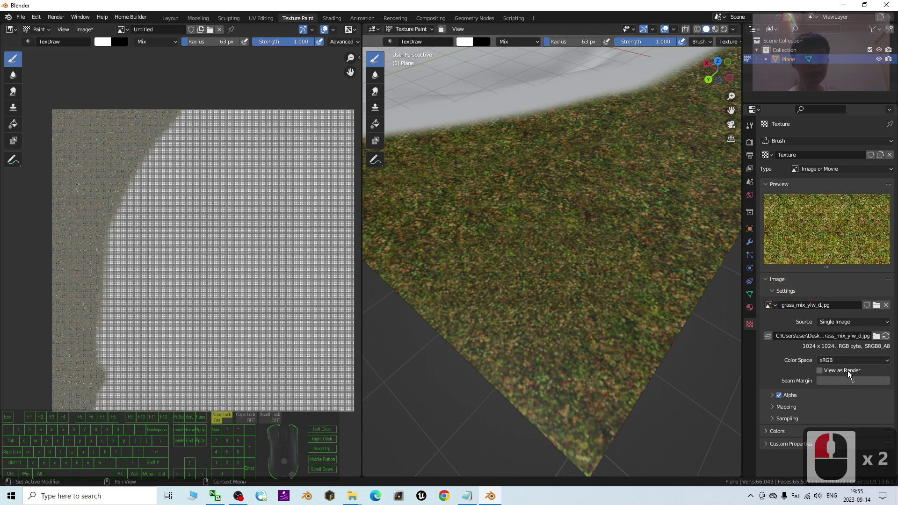
Step: Raise the grass image's seam margin to 86 and test it with several dabs on the grassy area
drag(848, 378, 888, 378)
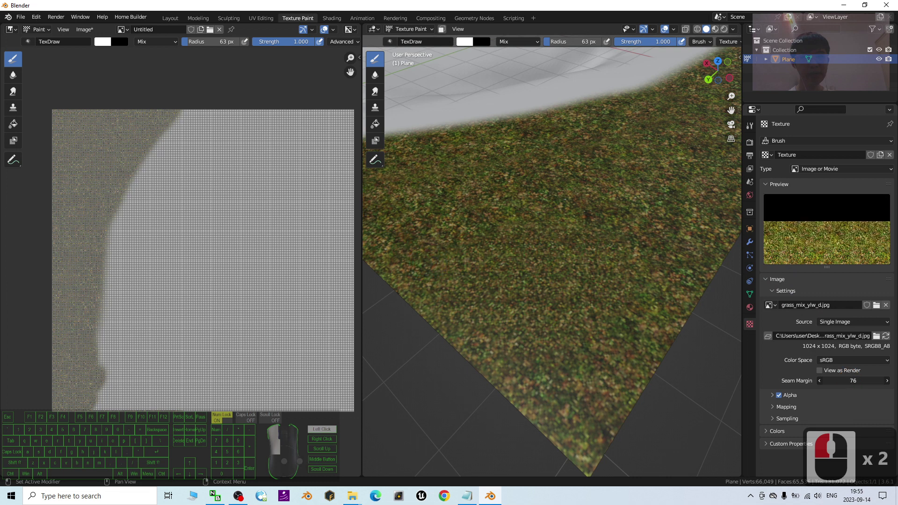
click(585, 262)
click(503, 263)
click(475, 203)
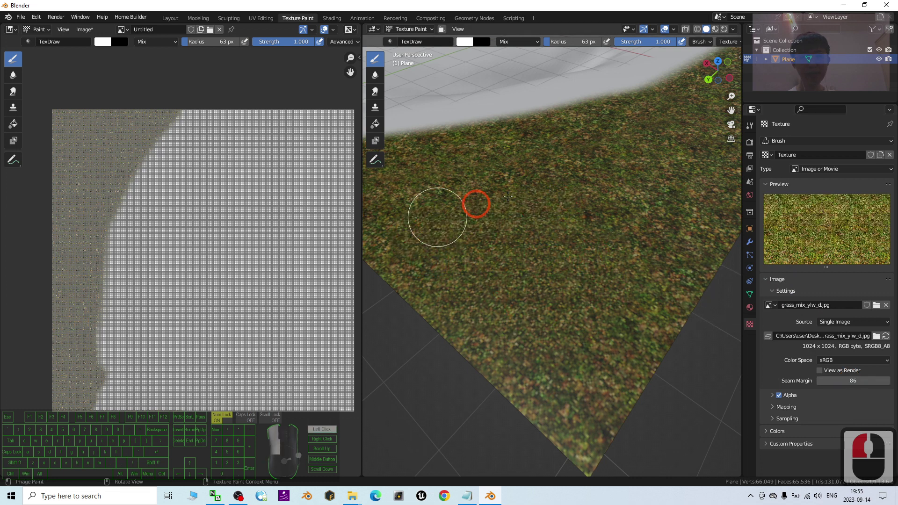
click(498, 207)
middle_drag(511, 244, 533, 243)
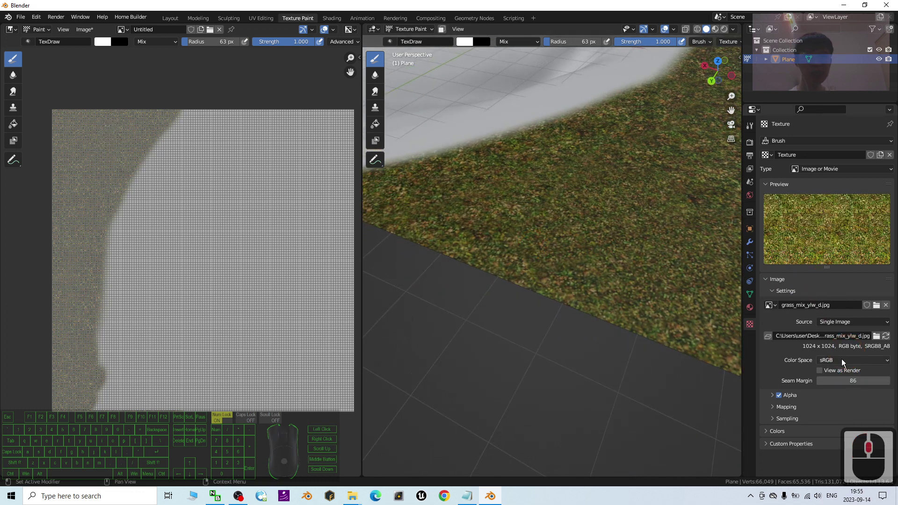
Step: Set the seam margin to 100 and paint an extra grass patch beside the lower grass strip directly on the 2D image
drag(850, 379, 886, 379)
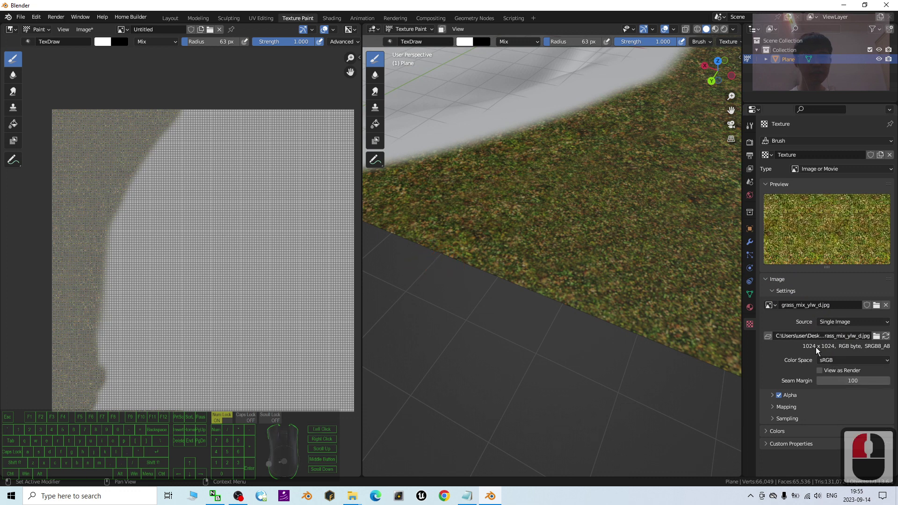
click(852, 380)
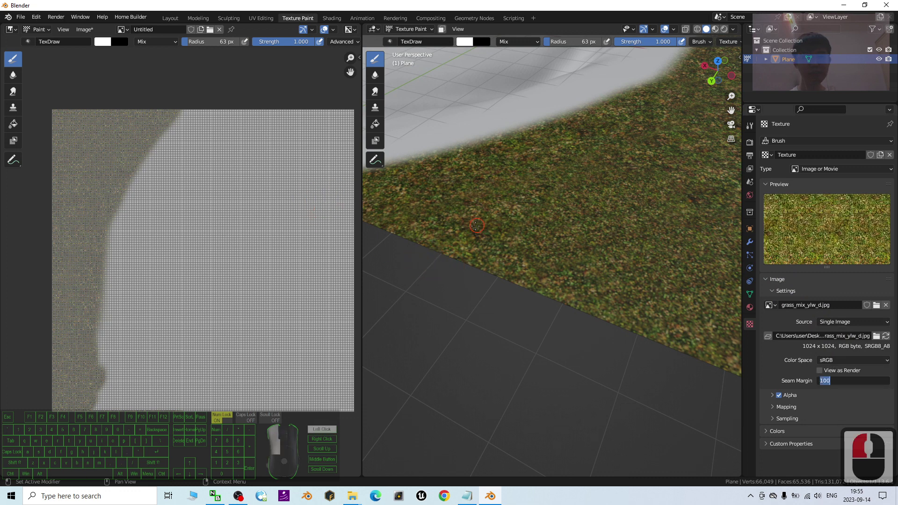
click(475, 226)
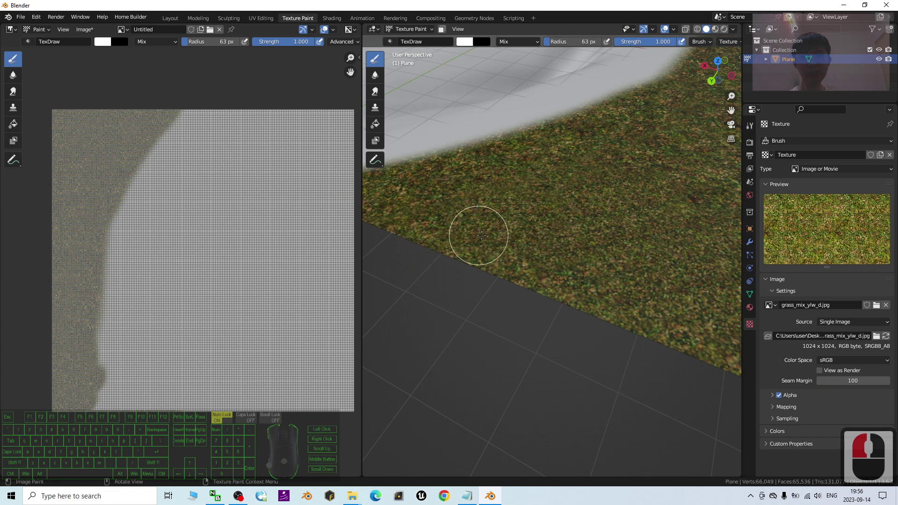
mouse_move(110, 348)
mouse_down()
mouse_move(104, 361)
mouse_move(100, 345)
mouse_up()
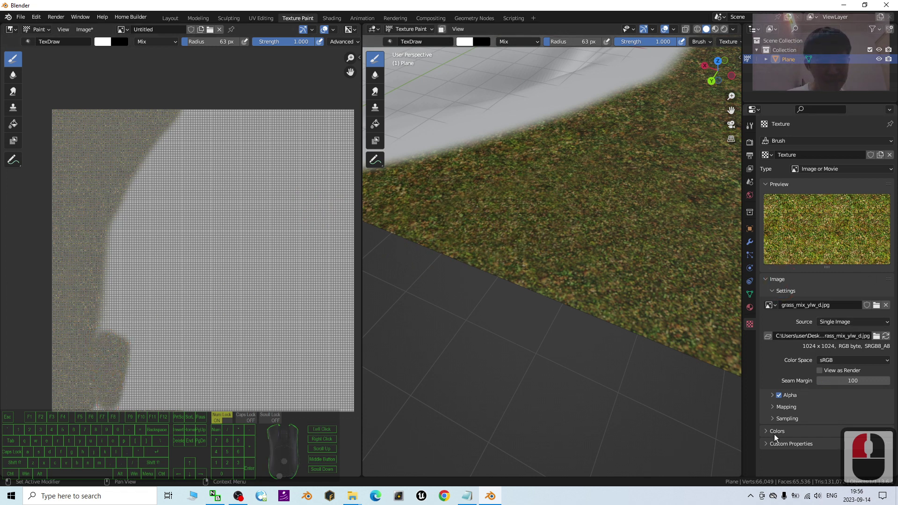
scroll(850, 372, down, 1)
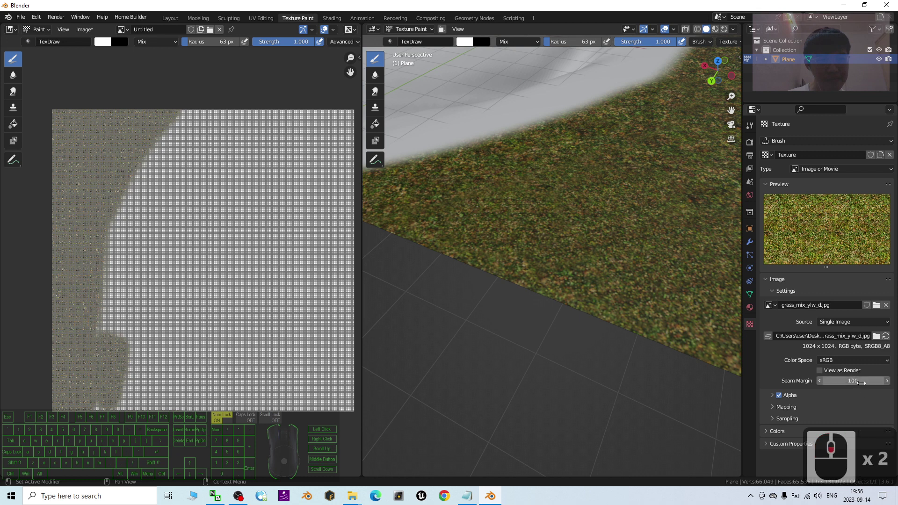
Step: Set the grass image's seam margin to 14 and paint a test stroke over the grass on the terrain
drag(862, 383, 828, 381)
mouse_move(621, 278)
mouse_down()
mouse_move(649, 254)
mouse_move(531, 270)
mouse_up()
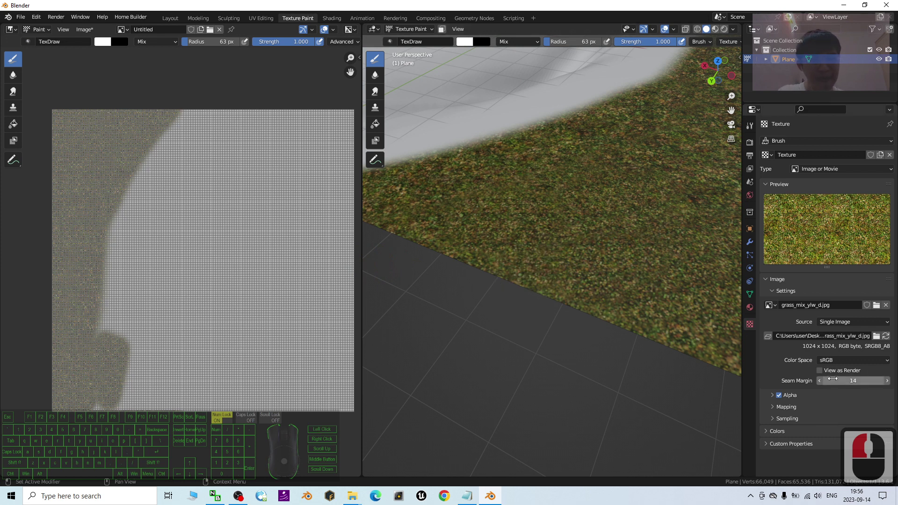
scroll(840, 255, up, 3)
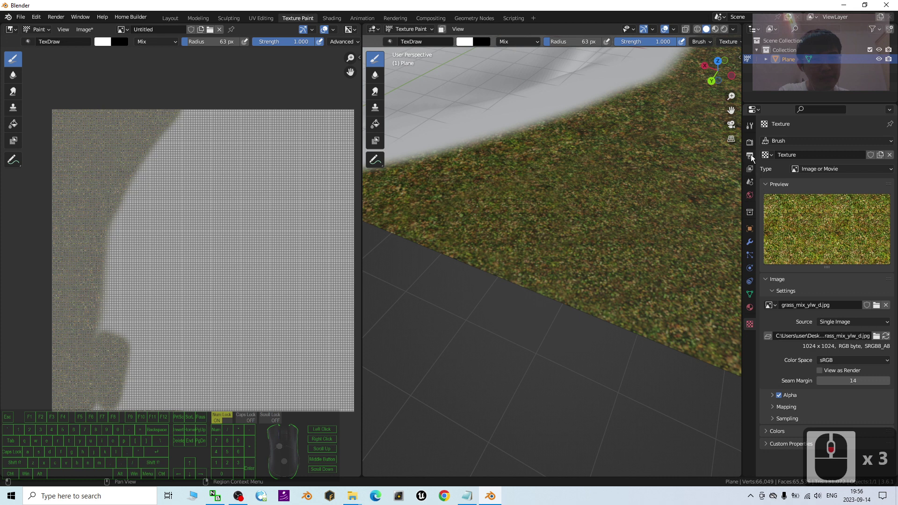
Step: Replace the brush texture's image with desert_sand2_d.jpg from the Terrain Material Pack CC0 folder
click(750, 125)
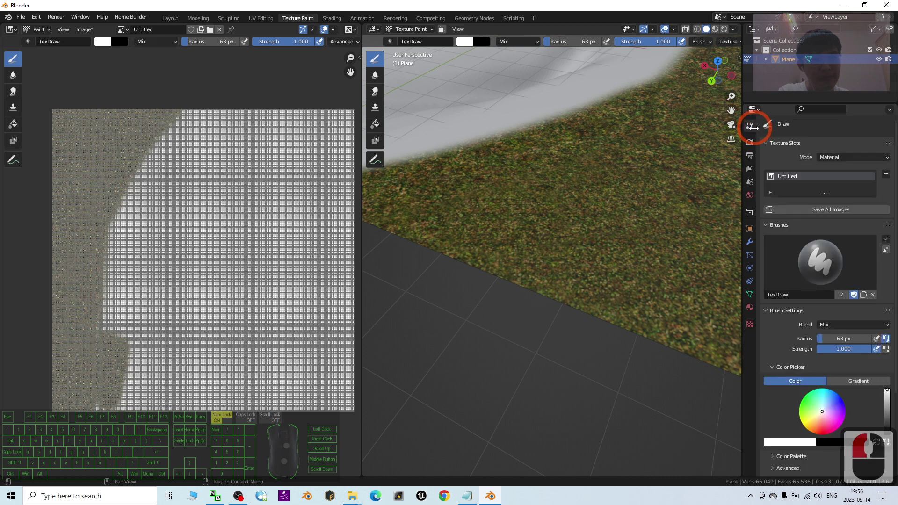
click(750, 324)
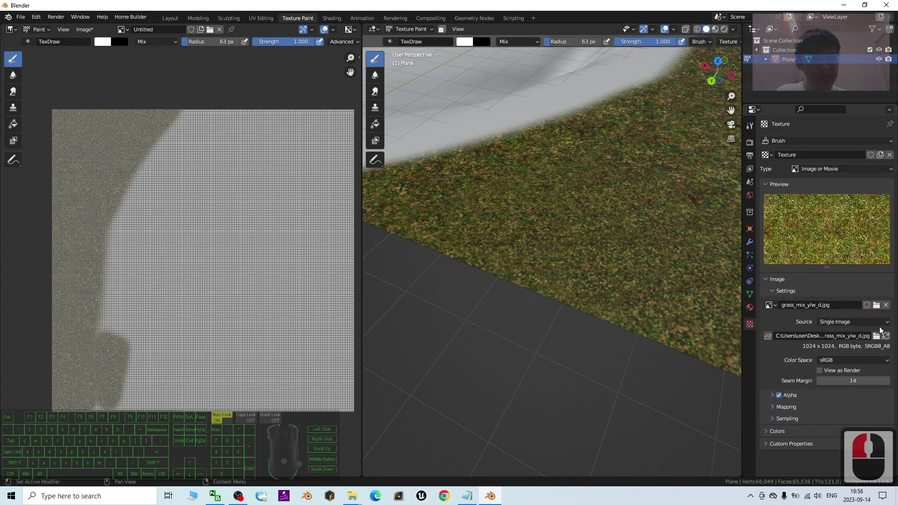
click(876, 305)
scroll(564, 238, down, 11)
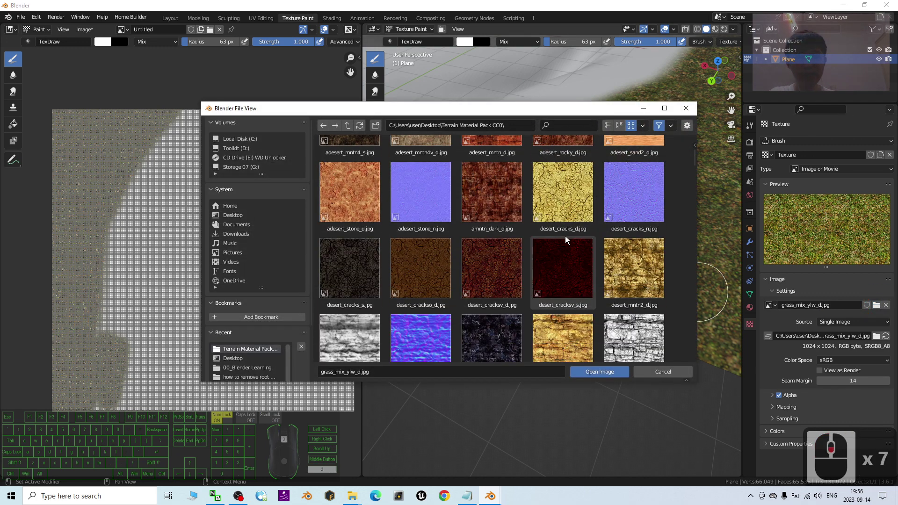
scroll(565, 239, down, 10)
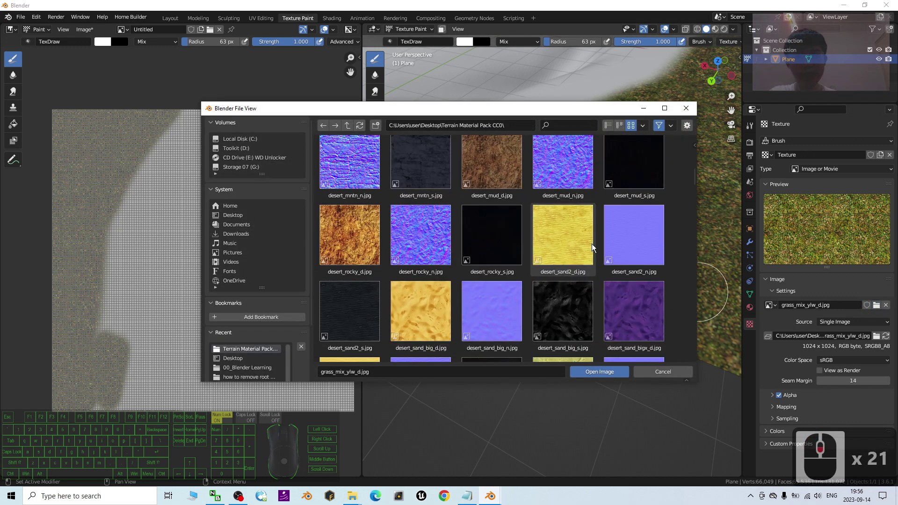
double_click(554, 229)
Step: Paint a short sand stroke on the channel's bank at the terrain's near edge
mouse_move(491, 161)
middle_down()
mouse_move(520, 218)
mouse_move(422, 376)
middle_up()
drag(389, 397, 491, 297)
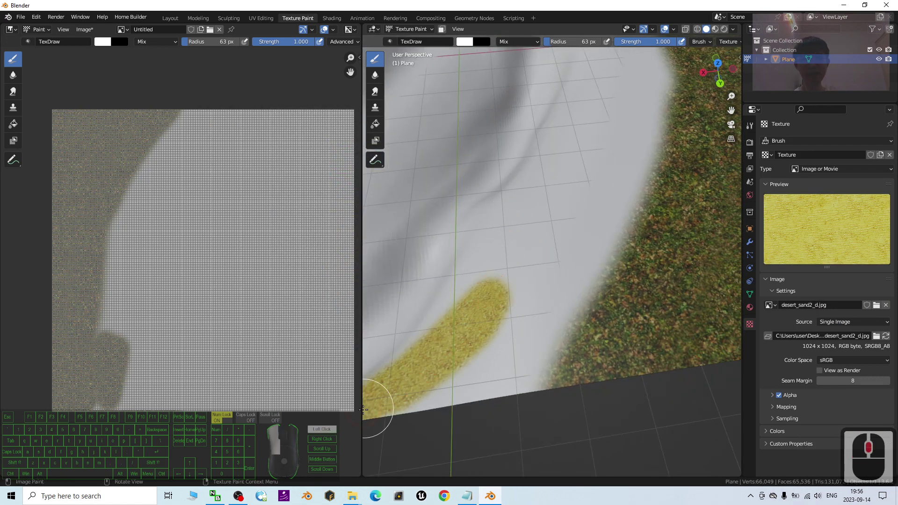
Step: Set the TexDraw brush radius to 37 px in the brush settings
click(750, 126)
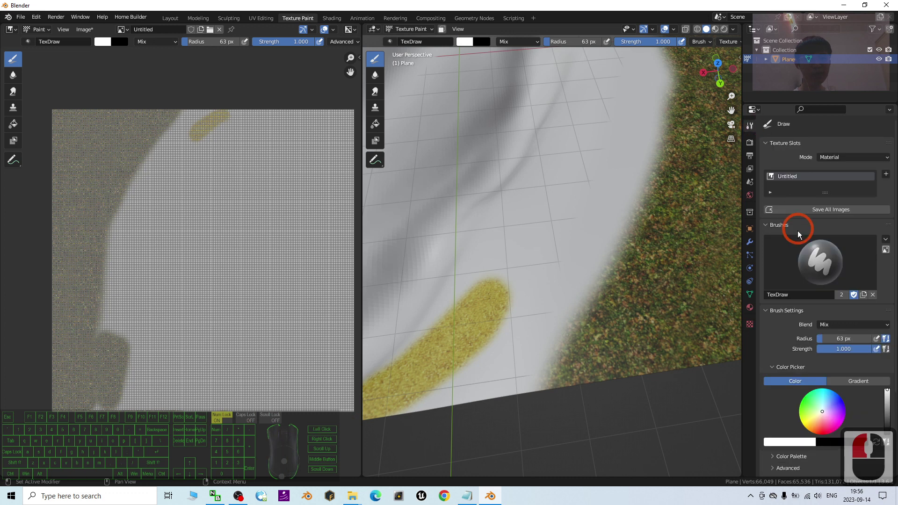
scroll(803, 367, down, 3)
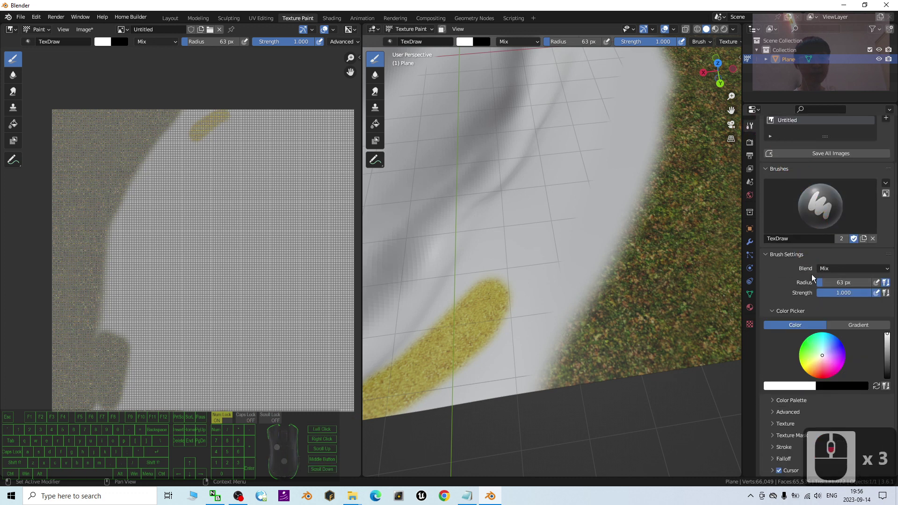
scroll(614, 345, down, 5)
shift+middle_drag(532, 325, 539, 305)
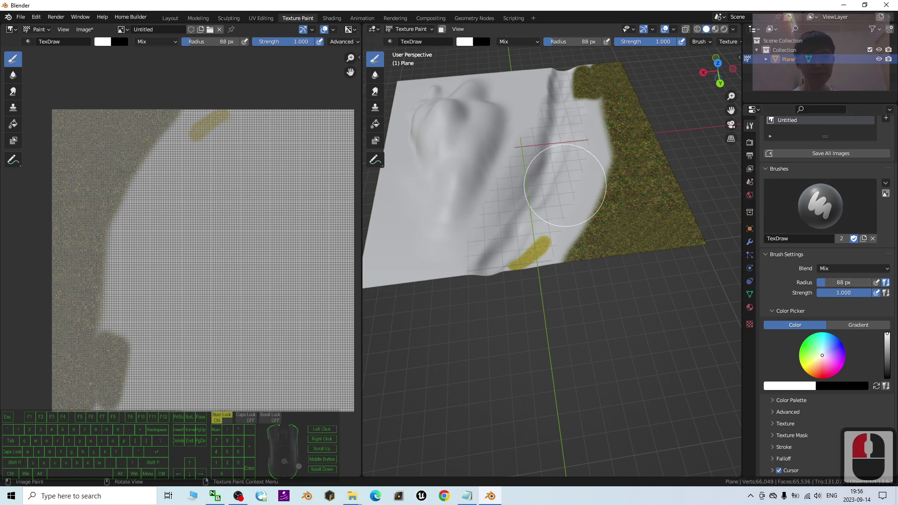
drag(844, 286, 821, 284)
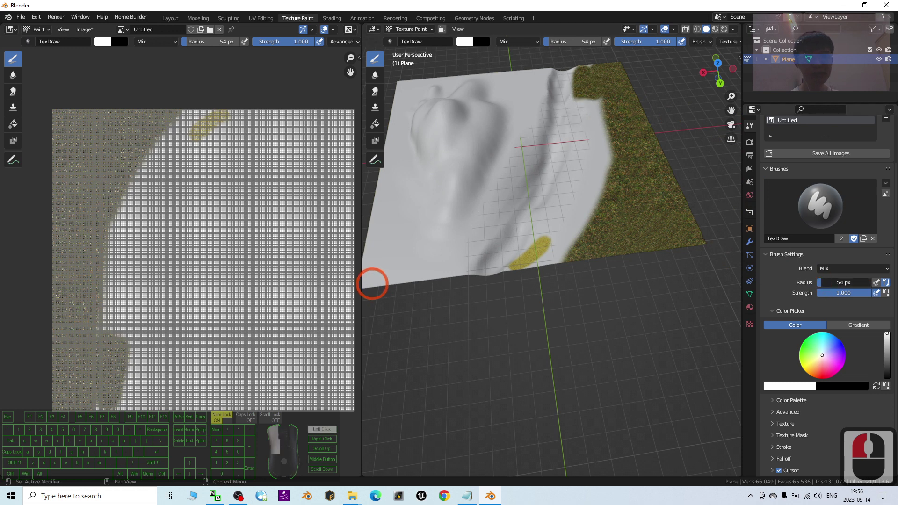
Step: Paint the sand texture down the channel between opposite terrain edges and start covering the bank on its mountain side
click(718, 63)
scroll(585, 194, up, 3)
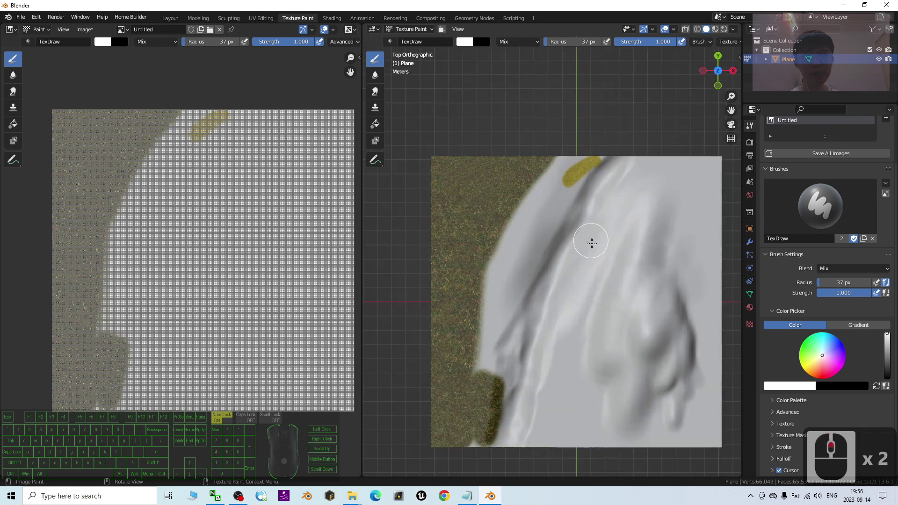
mouse_move(608, 276)
shift+middle_down()
mouse_move(585, 251)
mouse_move(580, 69)
shift+middle_up()
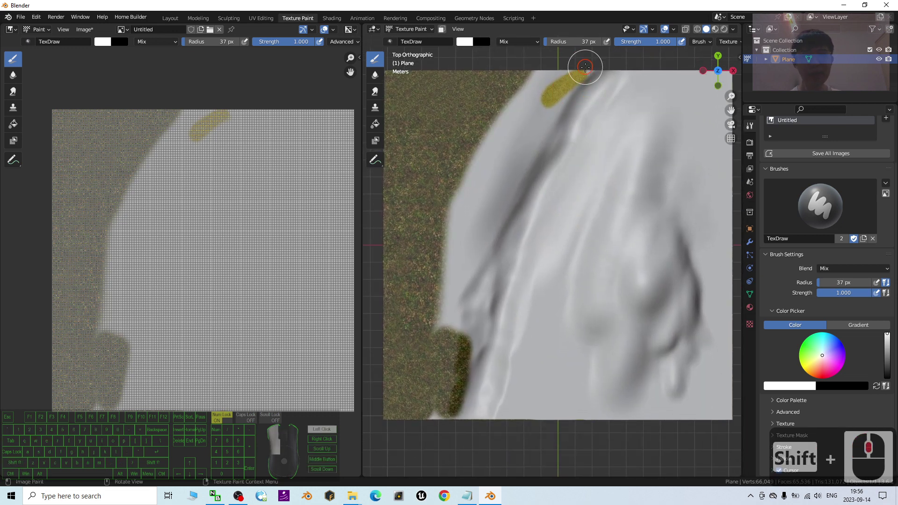
mouse_move(556, 106)
mouse_down()
mouse_move(486, 253)
mouse_move(445, 401)
mouse_move(498, 329)
mouse_move(486, 391)
mouse_up()
scroll(472, 326, down, 1)
drag(518, 321, 517, 341)
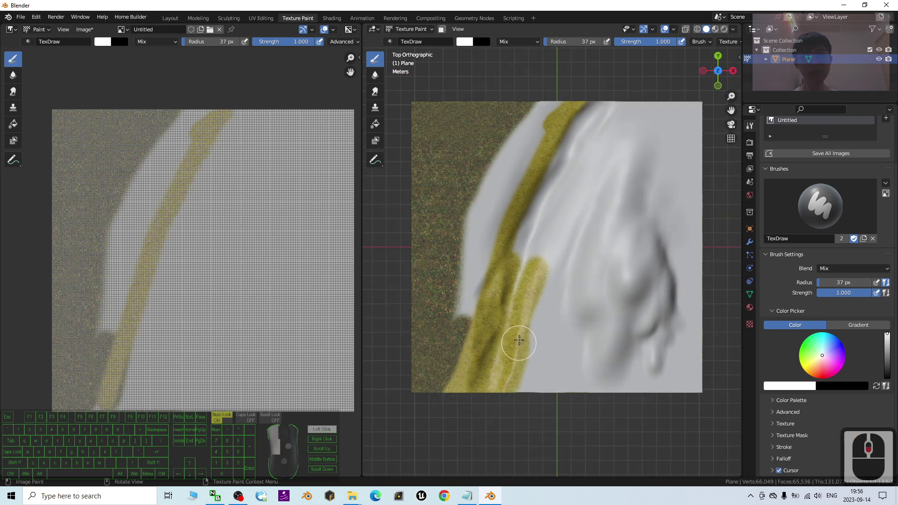
Step: Widen the sand band over the rest of the channel's mountain-side bank along its whole length
scroll(567, 198, down, 1)
shift+middle_drag(567, 198, 544, 211)
mouse_move(545, 212)
mouse_down()
mouse_move(509, 257)
mouse_move(517, 212)
mouse_move(469, 329)
mouse_up()
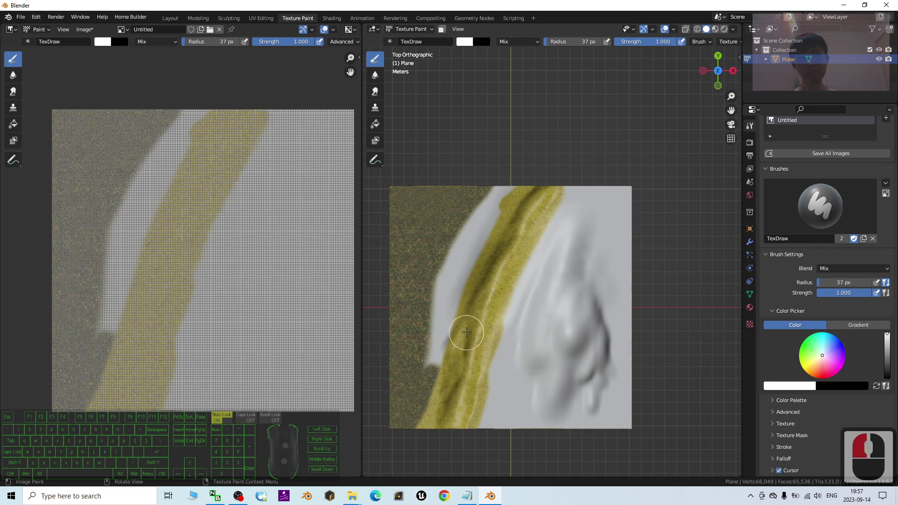
scroll(491, 289, up, 3)
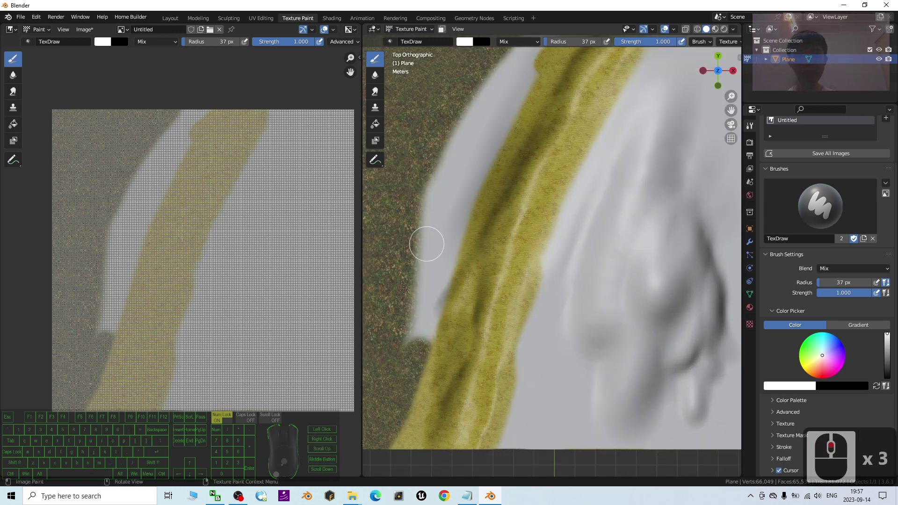
Step: Replace the brush texture's image with grass_ground_d.jpg from the Terrain Material Pack CC0 folder
click(749, 324)
click(876, 305)
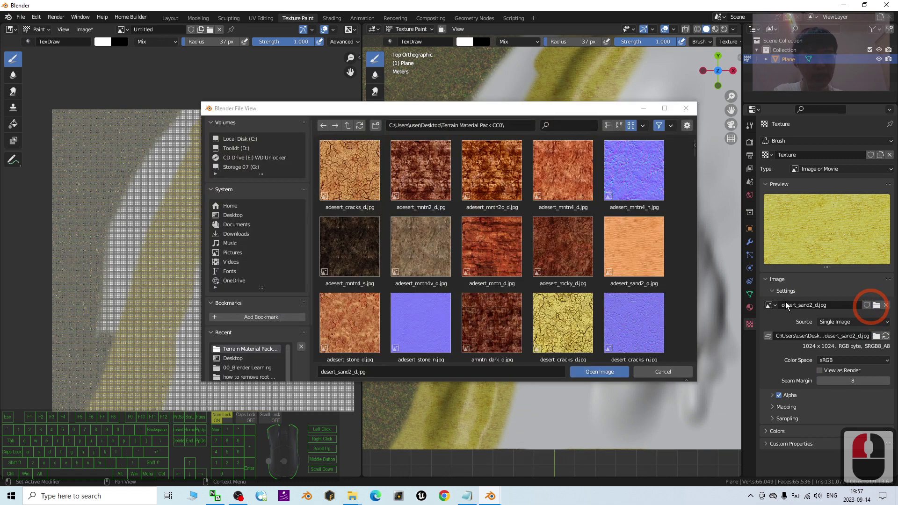
scroll(519, 231, up, 8)
scroll(457, 279, down, 20)
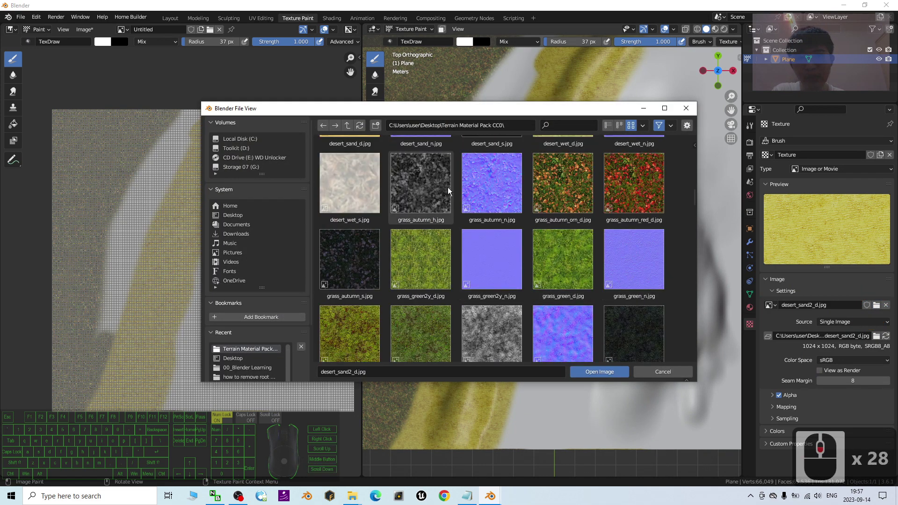
scroll(486, 269, down, 2)
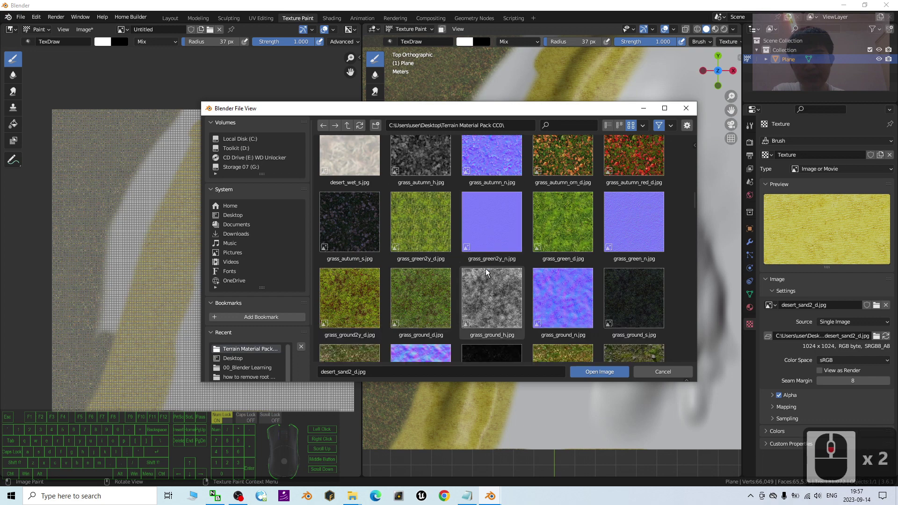
double_click(413, 304)
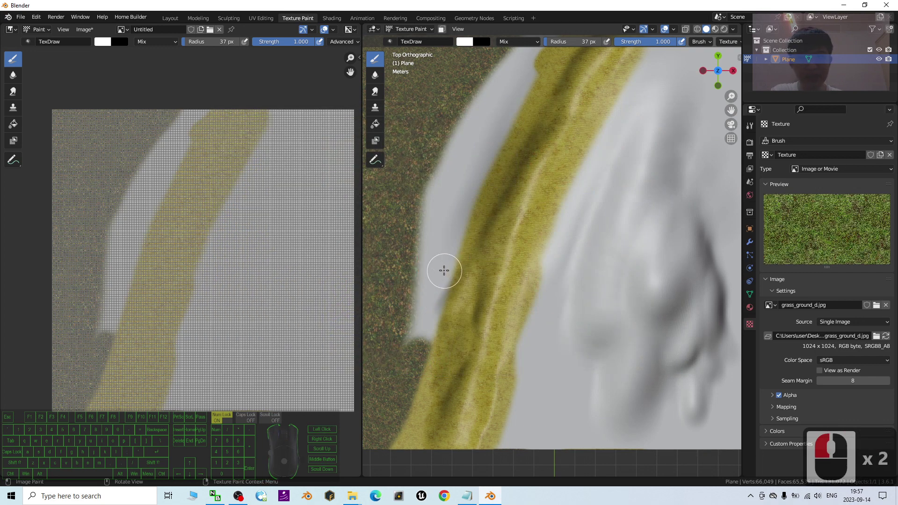
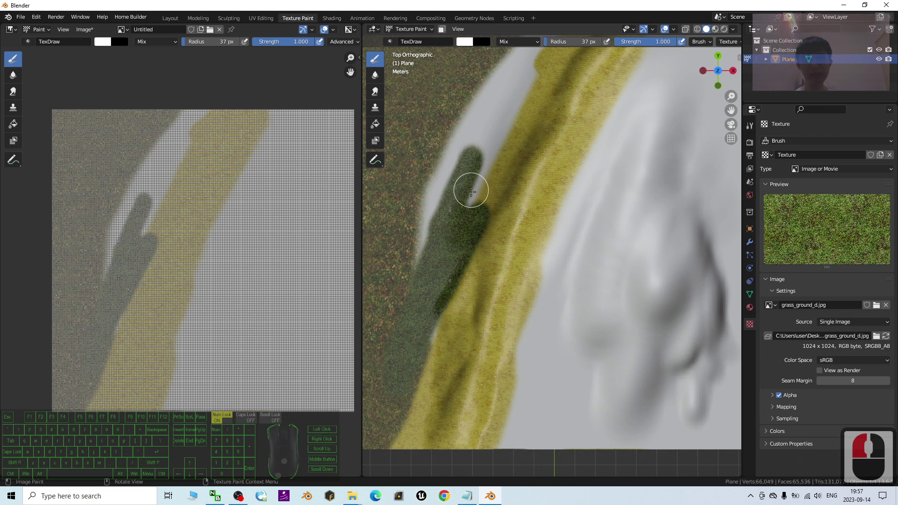
Step: Undo the trial grass strokes beside the channel and set the TexDraw brush radius to 74 px
key(ctrl+z)
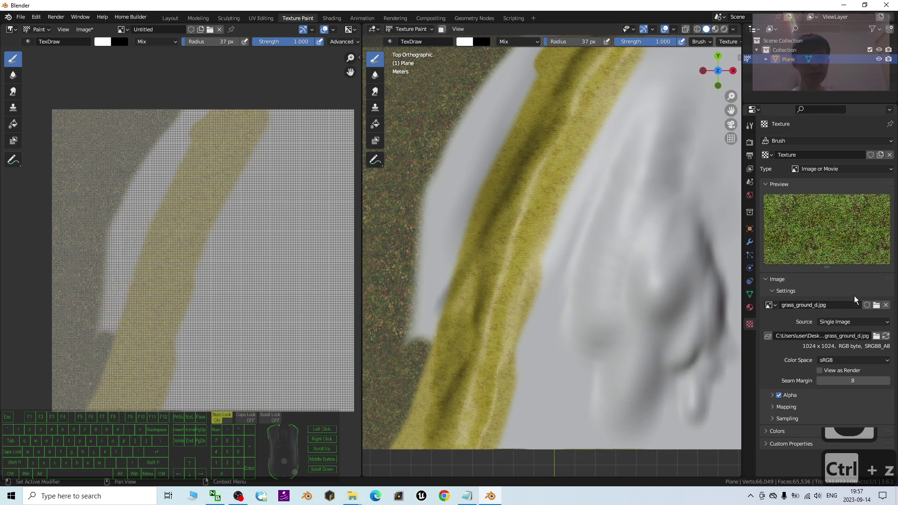
click(749, 125)
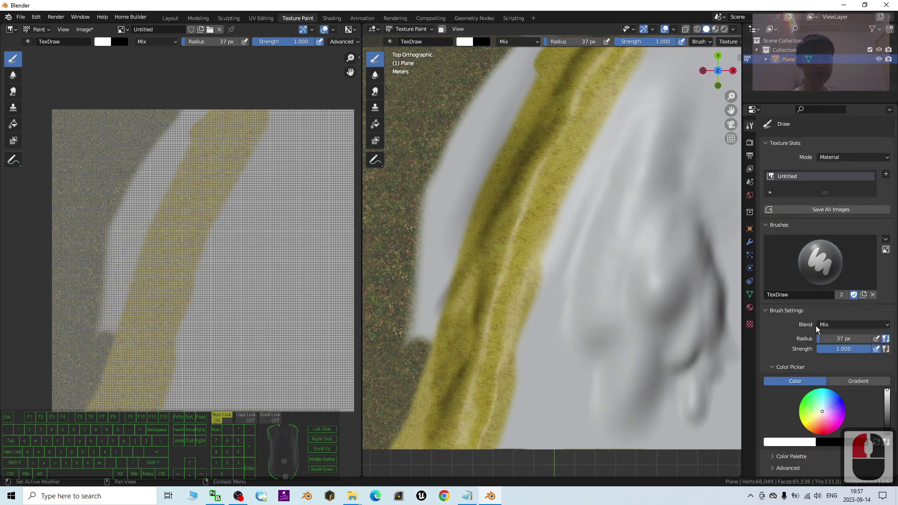
drag(821, 339, 825, 338)
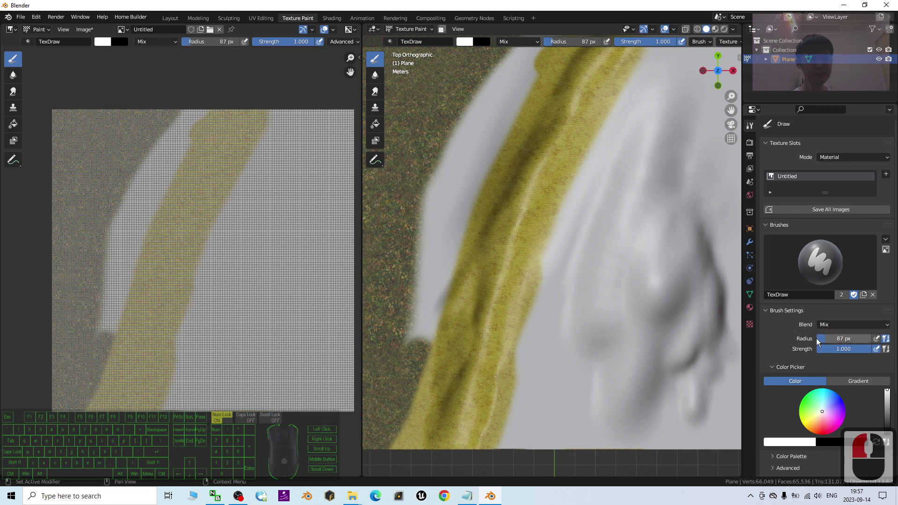
click(830, 326)
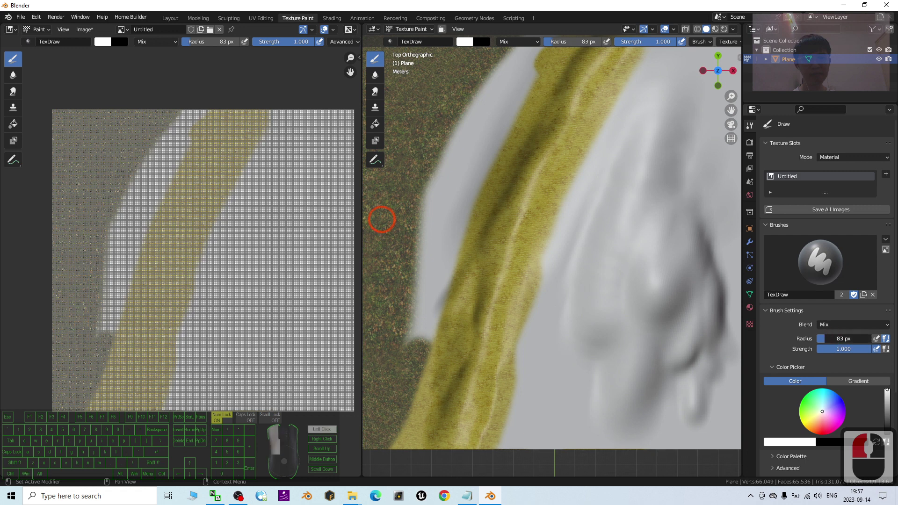
drag(825, 338, 823, 339)
Step: Paint the ground grass over the bare strip between the meadow and the sand channel, overlapping the sand toward the far edge
drag(465, 162, 393, 383)
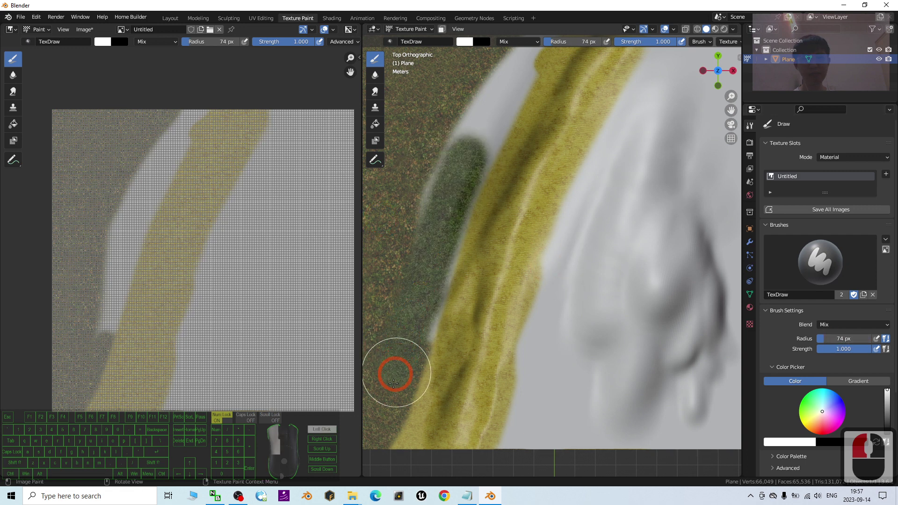
scroll(436, 265, down, 4)
mouse_move(550, 151)
mouse_down()
mouse_move(527, 176)
mouse_move(512, 218)
mouse_up()
drag(520, 186, 507, 209)
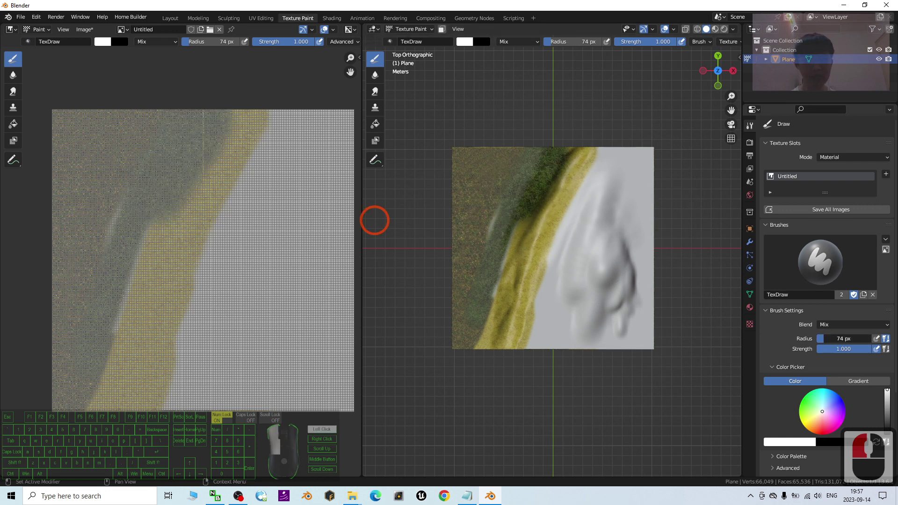
Step: Paint ground grass along the channel's mountain-side bank and along its opposite bank using a 28 px brush radius
mouse_move(617, 154)
mouse_down()
mouse_move(605, 150)
mouse_move(551, 256)
mouse_move(519, 356)
mouse_up()
drag(530, 319, 590, 169)
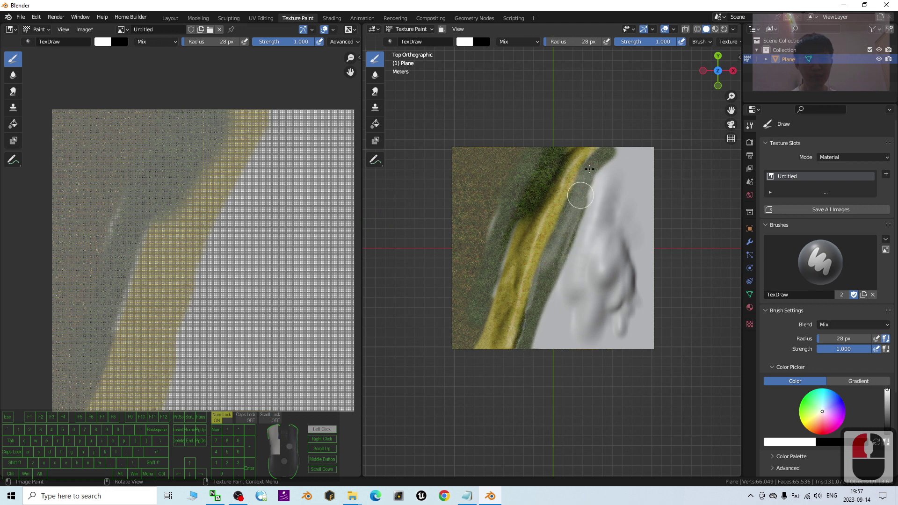
mouse_move(612, 137)
mouse_down()
mouse_move(535, 363)
mouse_move(556, 297)
mouse_up()
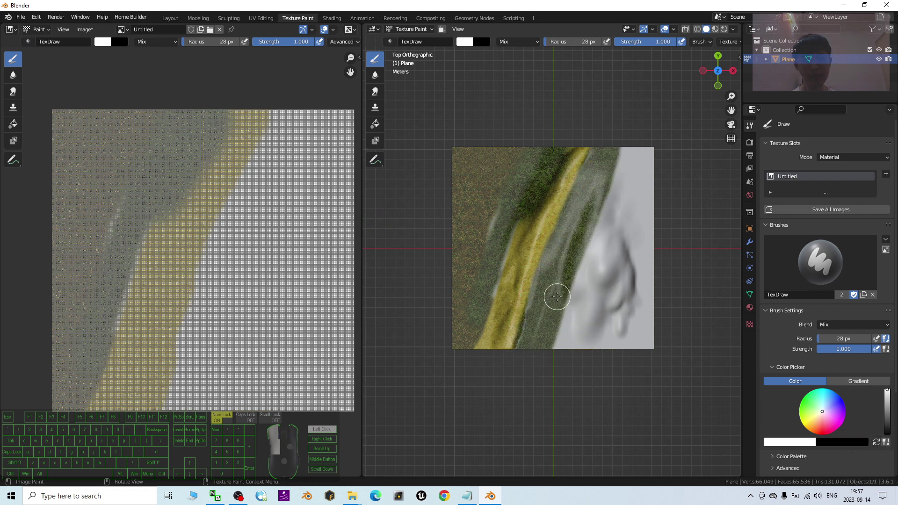
drag(546, 334, 534, 334)
mouse_move(510, 238)
mouse_down()
mouse_move(492, 306)
mouse_move(464, 361)
mouse_up()
drag(510, 196, 490, 234)
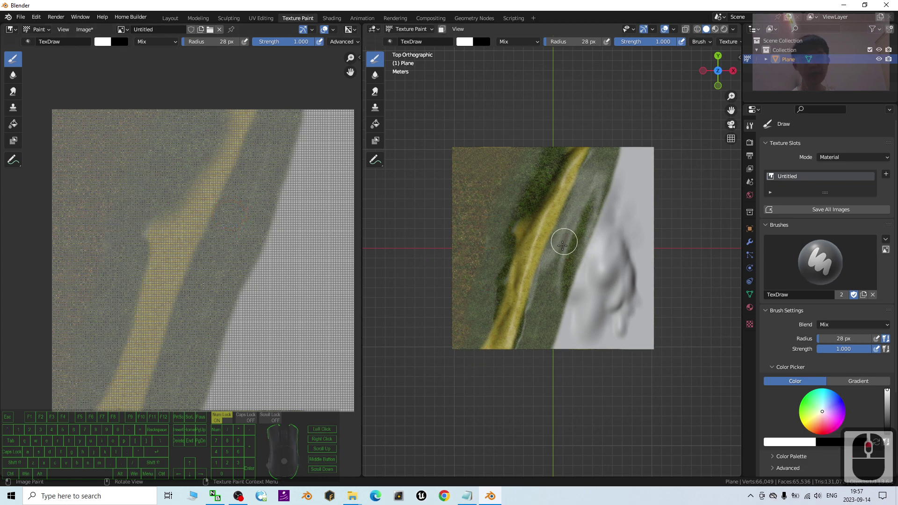
Step: Set the brush radius to 103 px and paint ground grass over the mountain's peak and upper slopes
scroll(601, 311, up, 5)
middle_drag(632, 290, 594, 266)
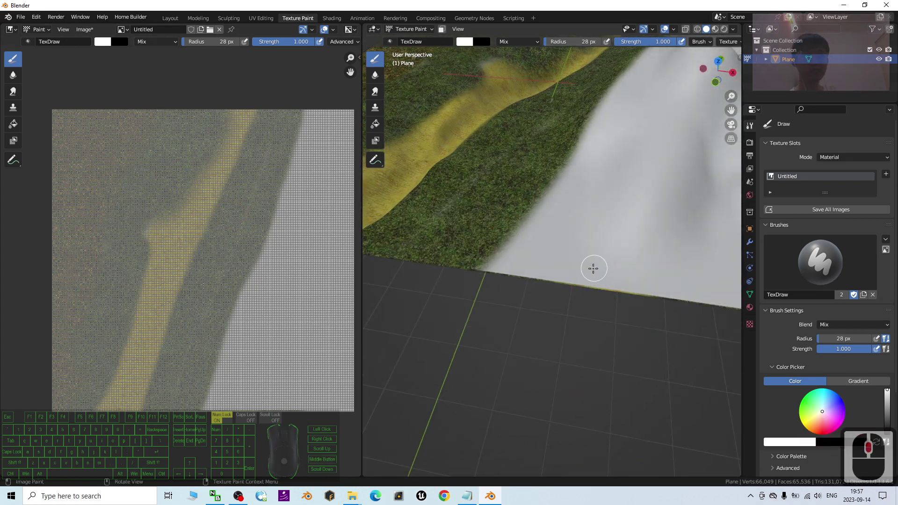
scroll(608, 248, down, 3)
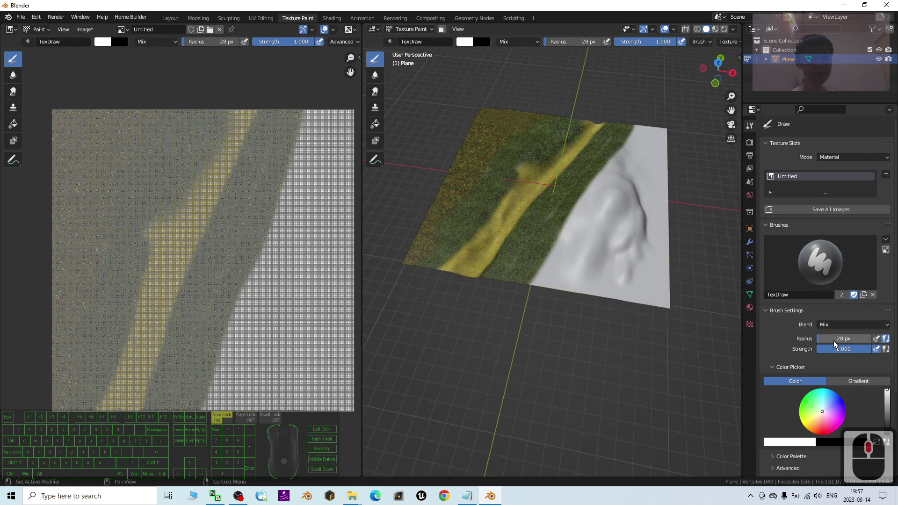
drag(834, 340, 851, 341)
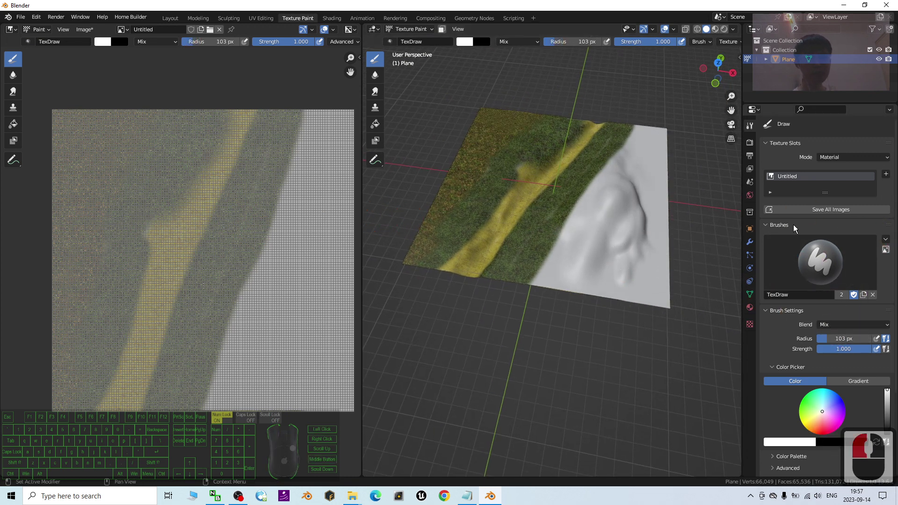
drag(577, 265, 618, 219)
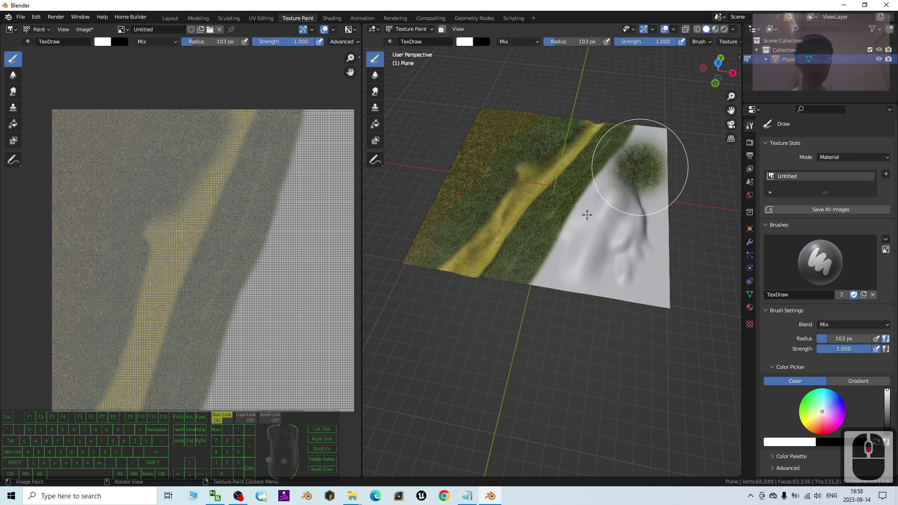
Step: Set the brush radius to 44 px and paint ground grass over the remaining bare areas around the mountain
scroll(616, 203, down, 1)
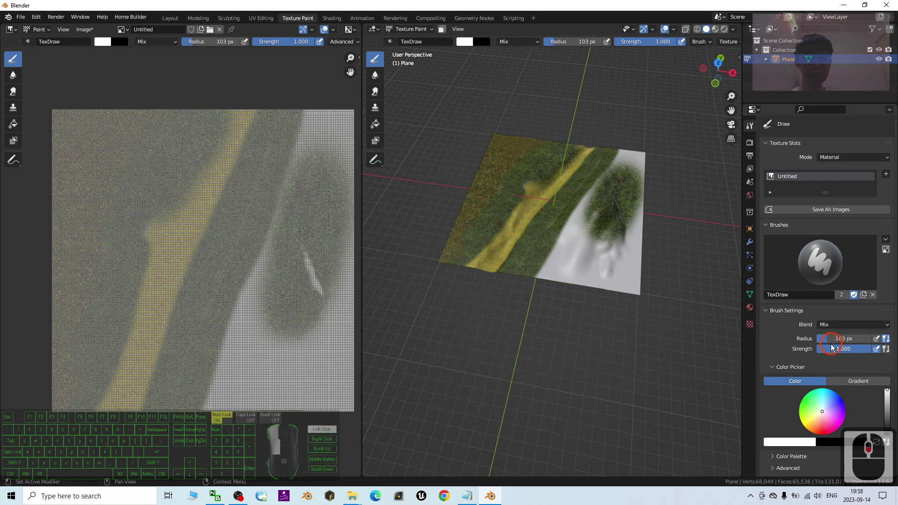
click(378, 220)
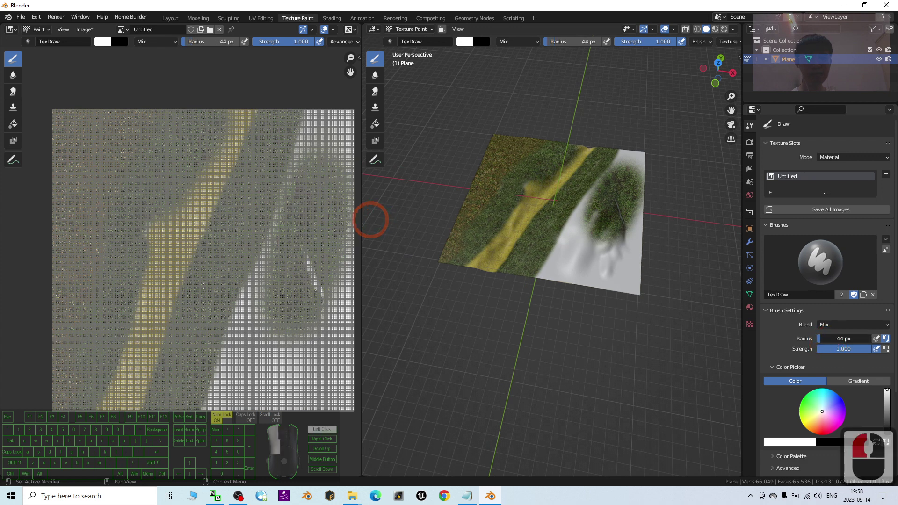
mouse_move(607, 254)
mouse_down()
mouse_move(626, 266)
mouse_move(622, 300)
mouse_move(543, 274)
mouse_move(567, 241)
mouse_move(590, 255)
mouse_up()
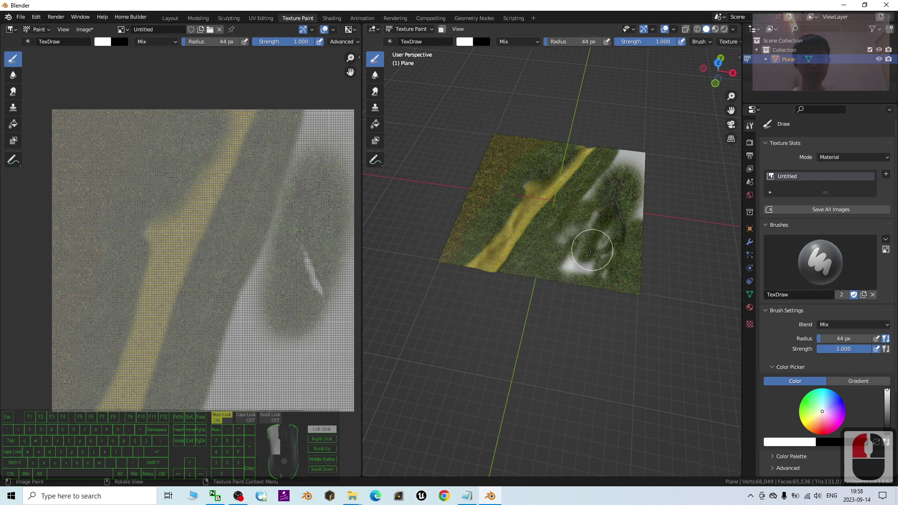
drag(593, 201, 634, 188)
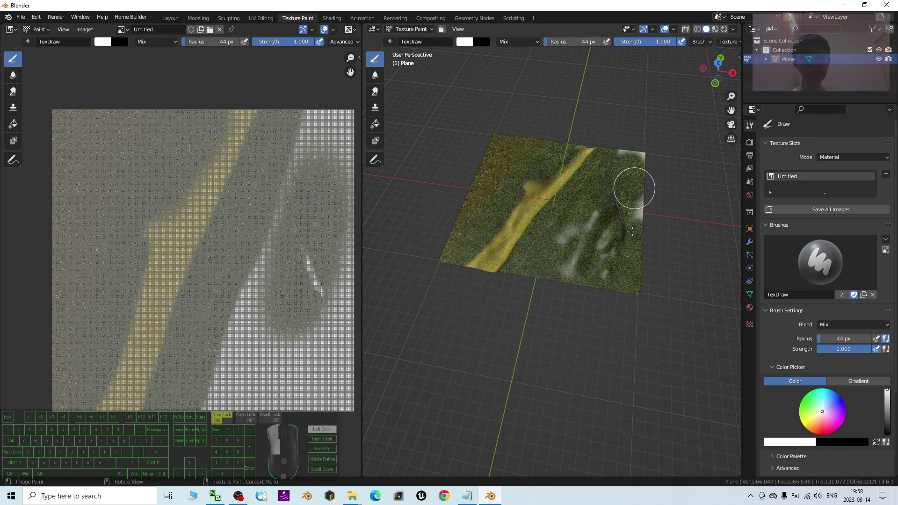
Step: Inspect the grass coverage on the mountain and along the terrain's edge from close and low angles
scroll(615, 246, up, 4)
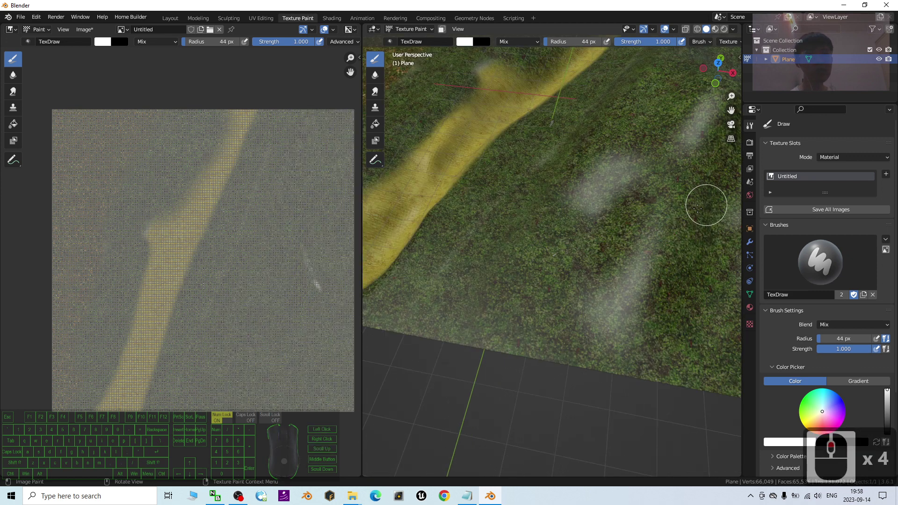
scroll(635, 234, down, 2)
shift+middle_drag(636, 234, 558, 283)
scroll(547, 171, up, 4)
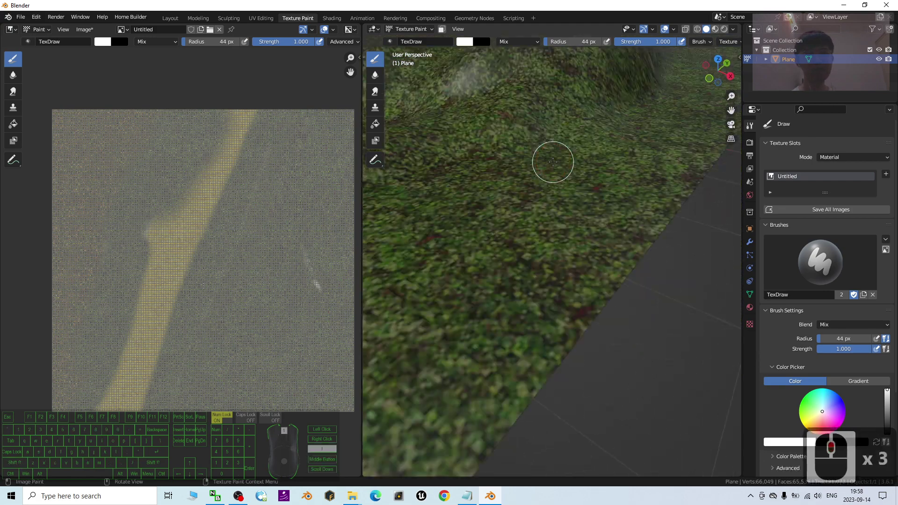
scroll(544, 126, down, 4)
shift+middle_drag(541, 171, 561, 215)
scroll(563, 217, up, 1)
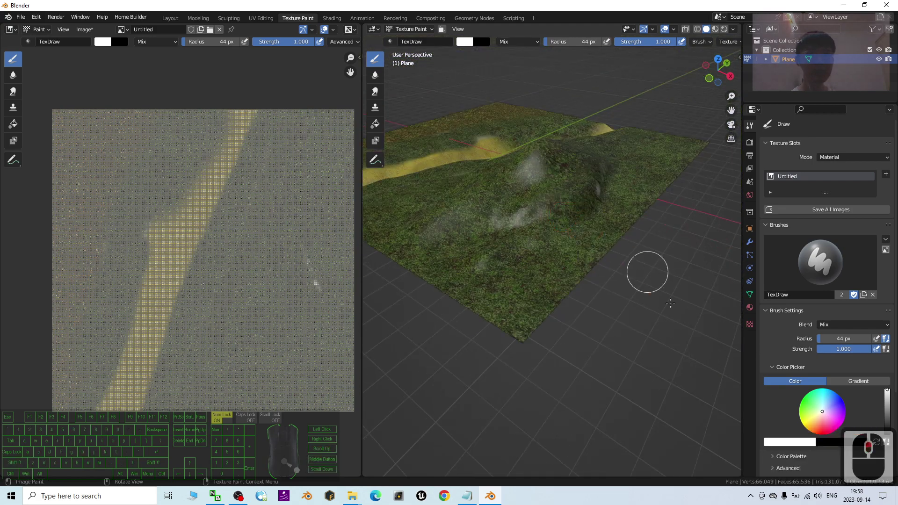
Step: Replace the brush texture's image with desert_mntn_h.jpg from the Terrain Material Pack CC0 folder
click(749, 324)
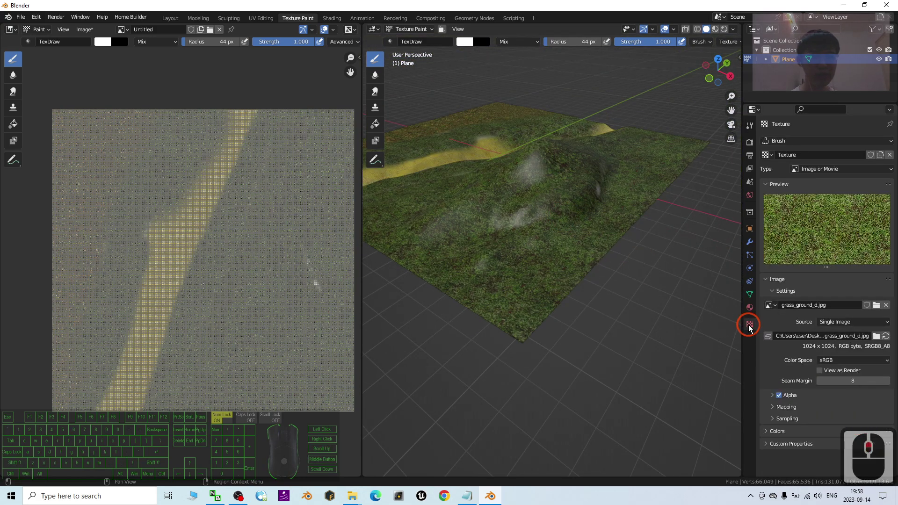
click(877, 307)
scroll(609, 249, down, 6)
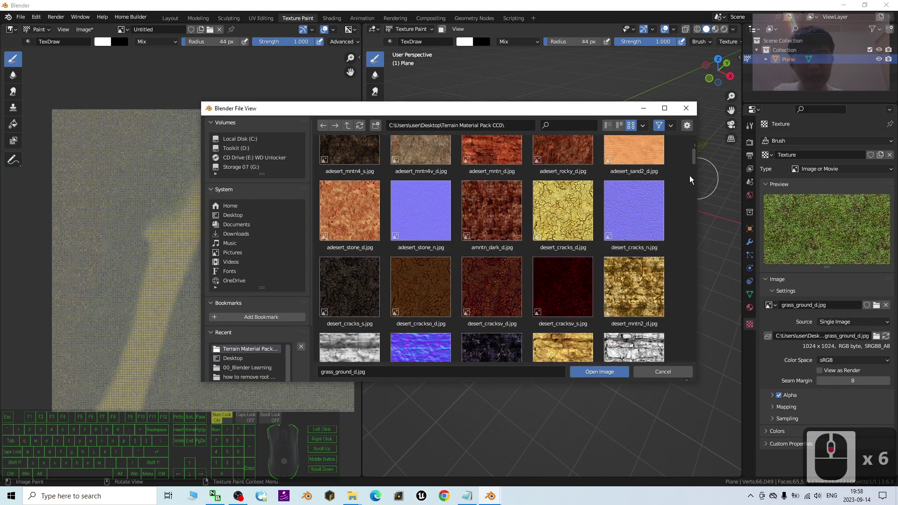
drag(694, 157, 711, 164)
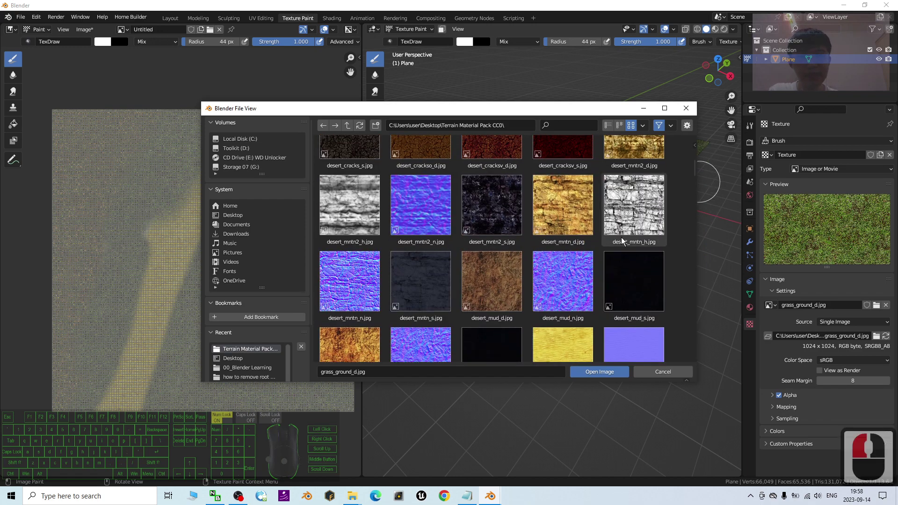
double_click(634, 205)
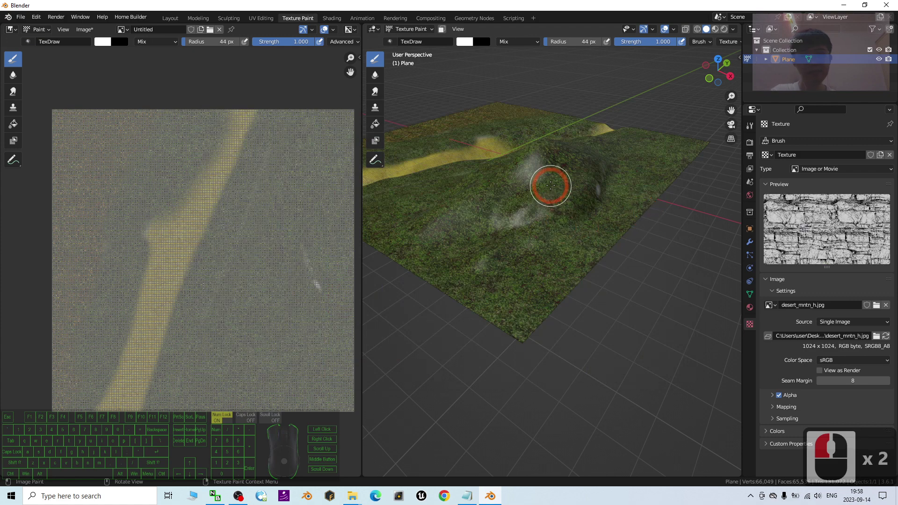
Step: Paint the rock texture over the mountain's peak and the slopes facing away from the sand channel
scroll(555, 184, up, 2)
mouse_move(559, 164)
mouse_down()
mouse_move(497, 184)
mouse_move(561, 124)
mouse_move(528, 93)
mouse_up()
mouse_move(528, 94)
middle_down()
mouse_move(556, 173)
mouse_move(618, 176)
middle_up()
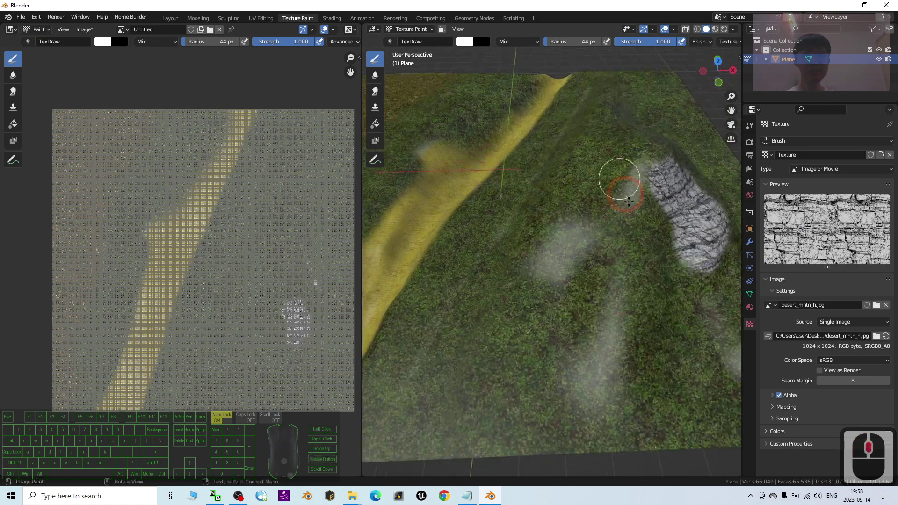
drag(617, 176, 645, 179)
mouse_move(649, 216)
mouse_down()
mouse_move(632, 247)
mouse_move(599, 210)
mouse_move(635, 283)
mouse_move(637, 273)
mouse_up()
mouse_move(639, 258)
middle_down()
mouse_move(621, 254)
mouse_move(610, 264)
middle_up()
mouse_move(556, 241)
mouse_down()
mouse_move(551, 247)
mouse_move(596, 271)
mouse_move(519, 252)
mouse_move(501, 217)
mouse_move(552, 201)
mouse_move(570, 205)
mouse_up()
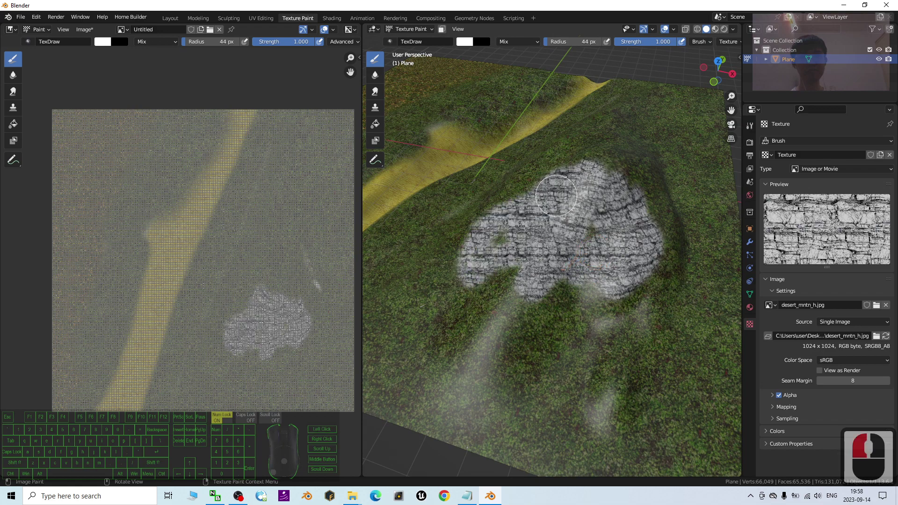
Step: Extend the rock texture over the side of the peak that faces the sand channel
mouse_move(570, 206)
middle_down()
mouse_move(607, 226)
mouse_move(679, 228)
mouse_move(678, 243)
middle_up()
shift+middle_drag(599, 143, 550, 224)
scroll(577, 170, up, 2)
mouse_move(585, 156)
mouse_down()
mouse_move(593, 161)
mouse_move(594, 145)
mouse_move(606, 146)
mouse_up()
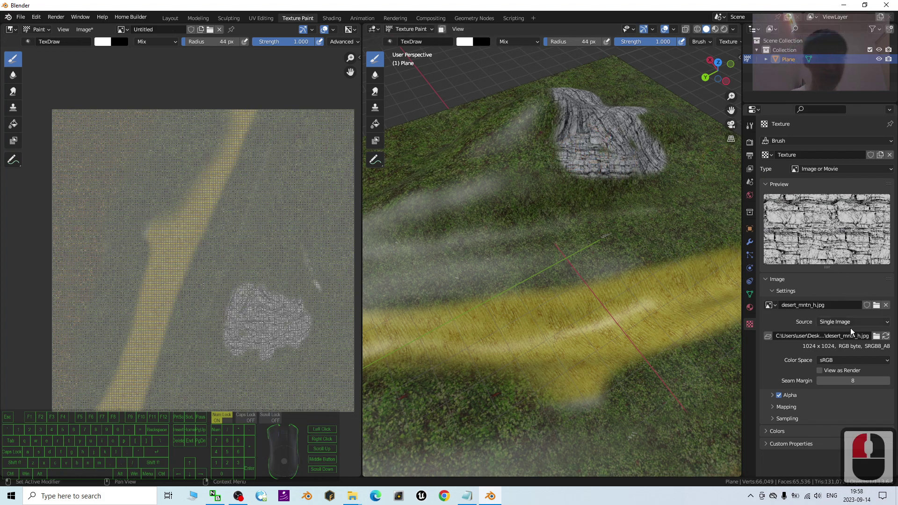
Step: Set the mapping repeat of the brush's rock texture to 17 in X and 22 in Y
click(837, 382)
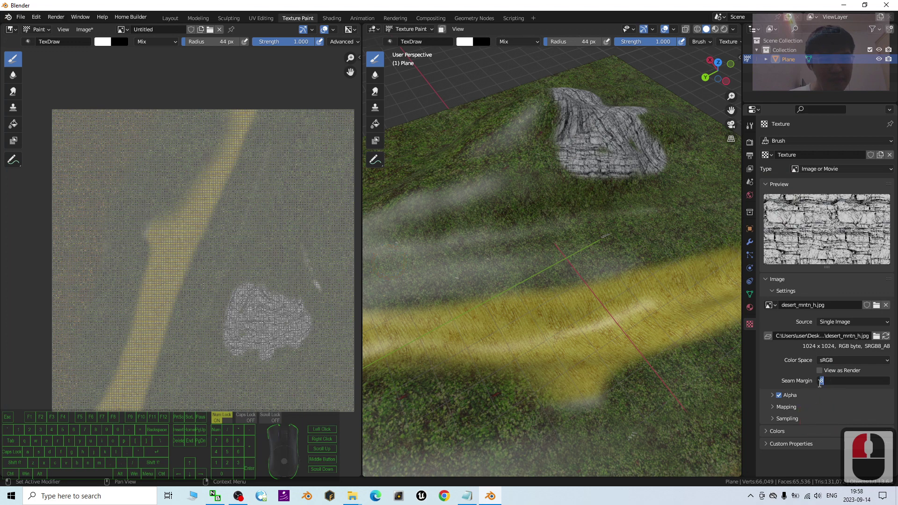
click(846, 400)
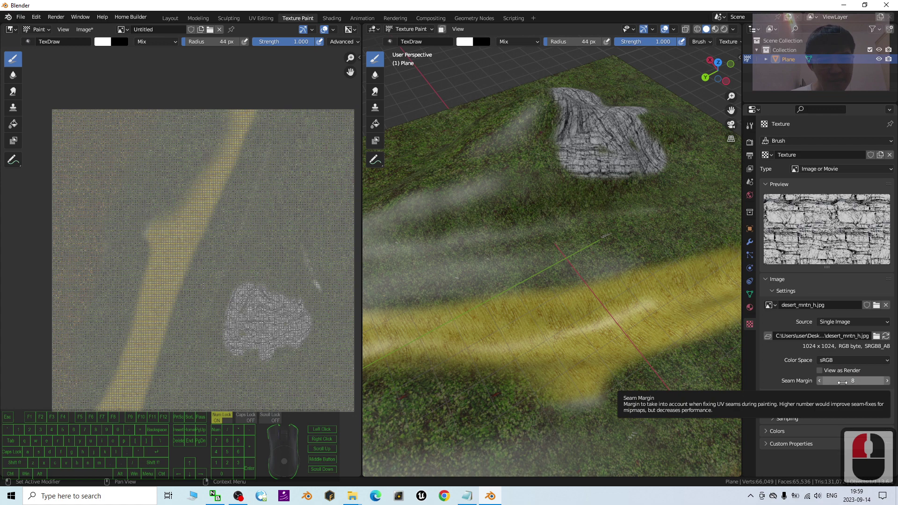
click(772, 407)
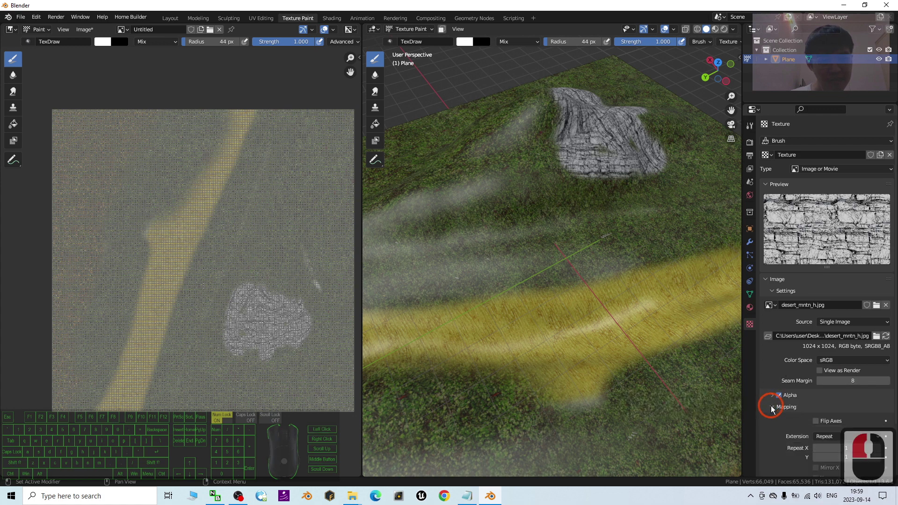
scroll(770, 405, down, 6)
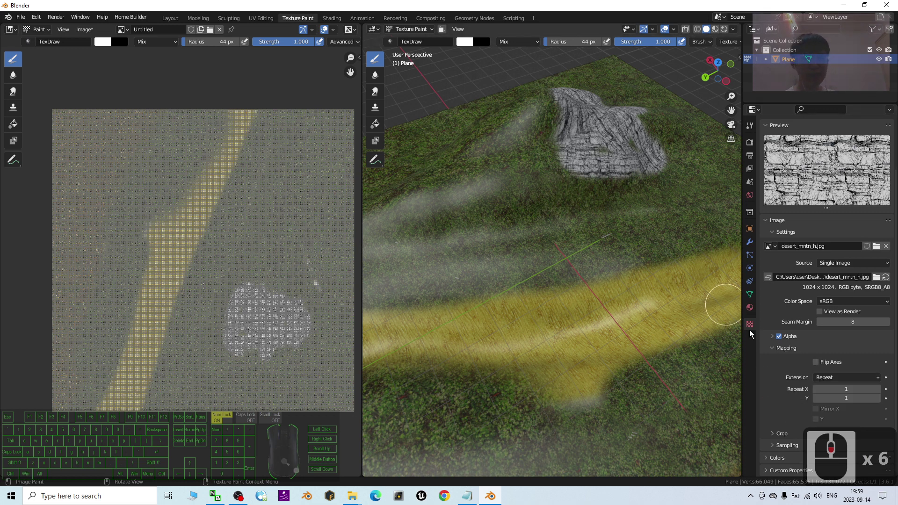
drag(835, 386, 870, 386)
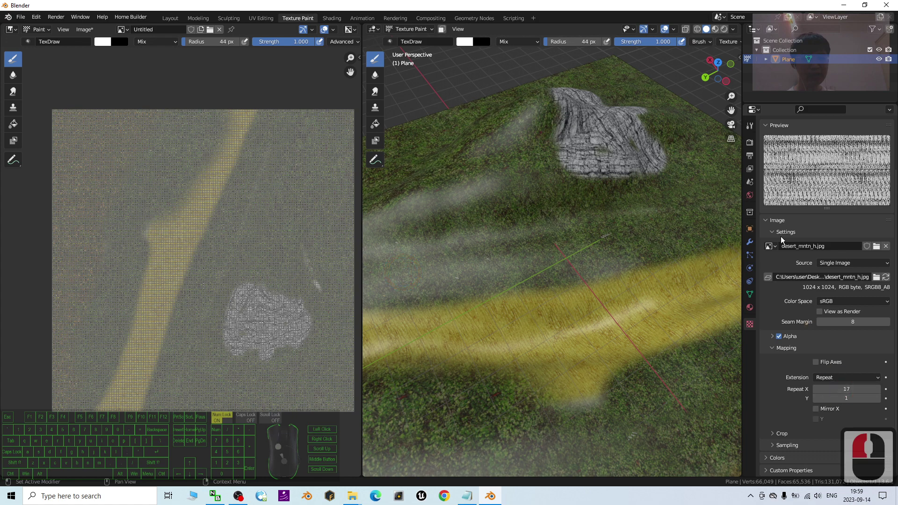
scroll(575, 146, up, 6)
scroll(608, 130, down, 2)
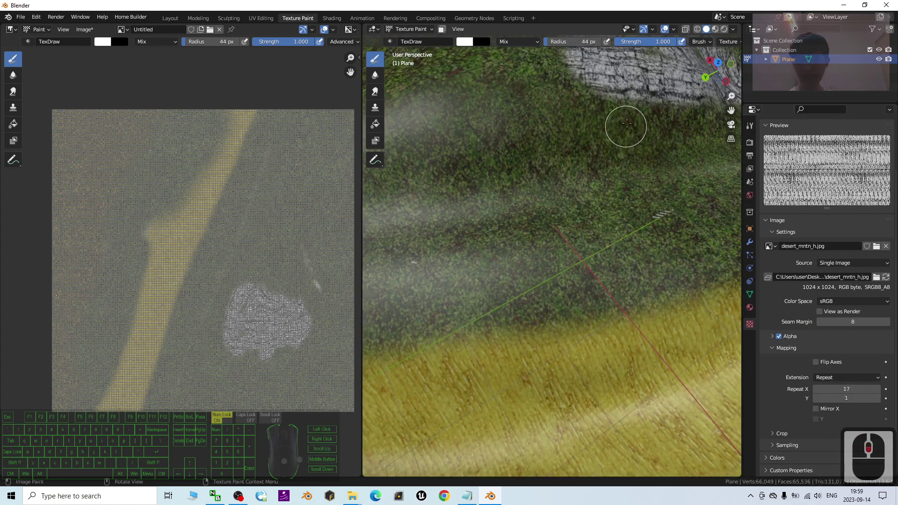
shift+middle_drag(627, 126, 586, 199)
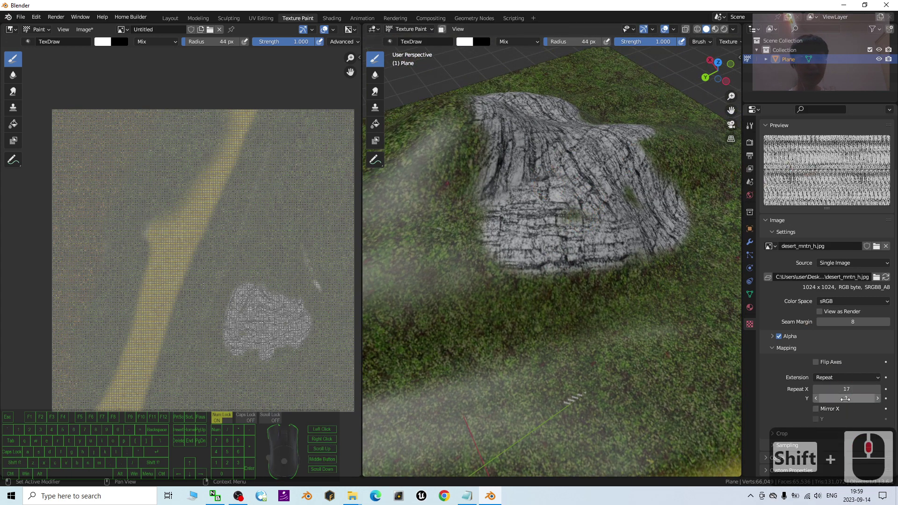
shift+drag(845, 399, 873, 398)
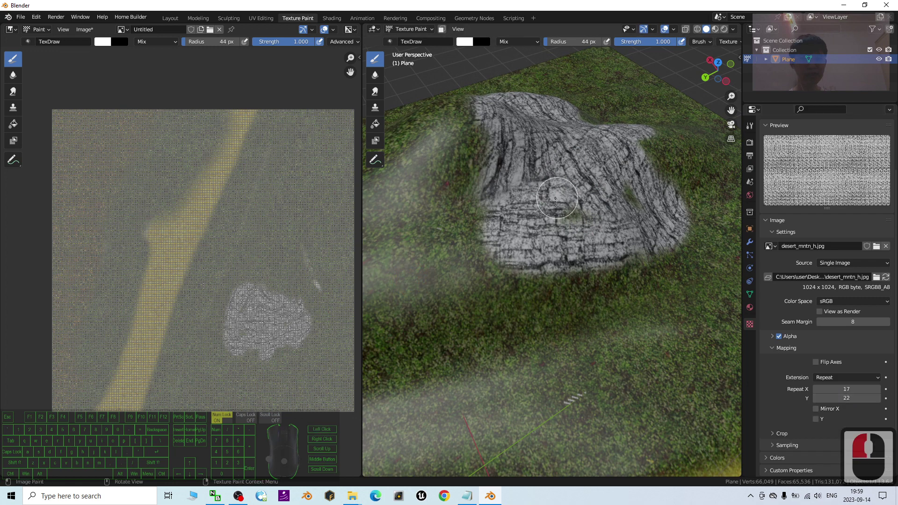
Step: Paint a test patch of the densely repeated rock texture on the lower face of the grey peak
mouse_move(559, 234)
mouse_down()
mouse_move(553, 224)
mouse_move(521, 227)
mouse_move(533, 205)
mouse_move(488, 221)
mouse_up()
scroll(581, 217, up, 3)
scroll(561, 210, down, 2)
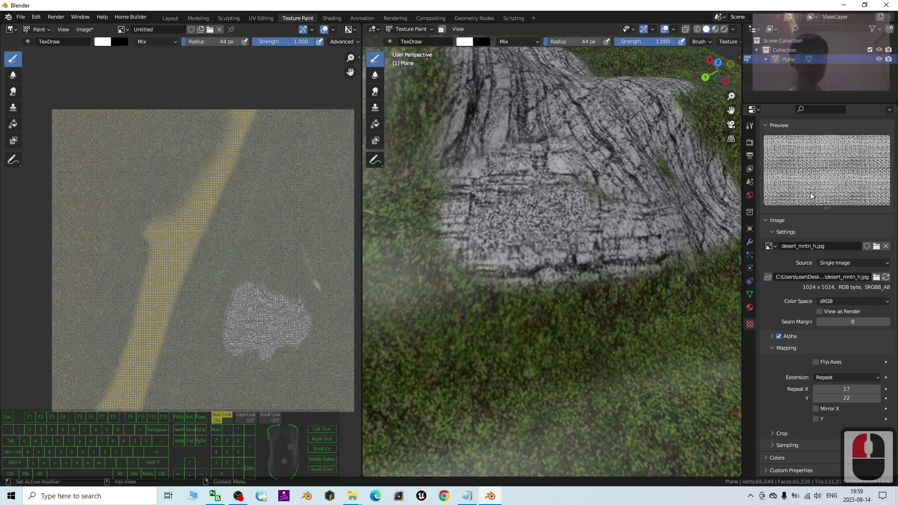
Step: Set the texture's repeat to 5 in both X and Y and paint a test patch on the lower rock face
click(847, 389)
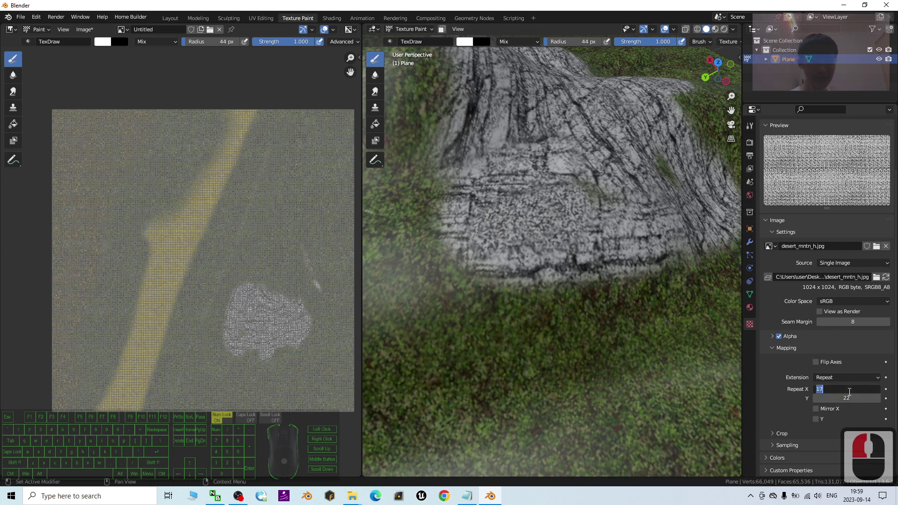
text(5)
key(Return)
click(847, 399)
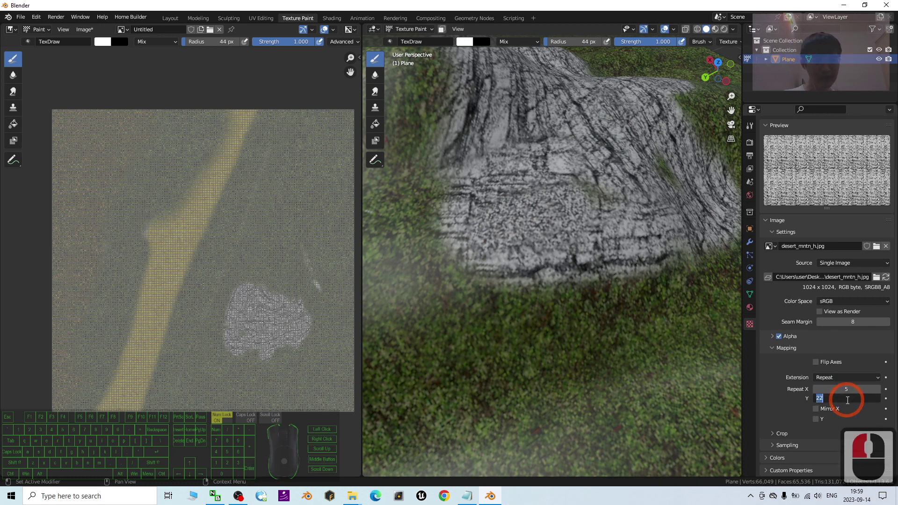
text(5)
key(Return)
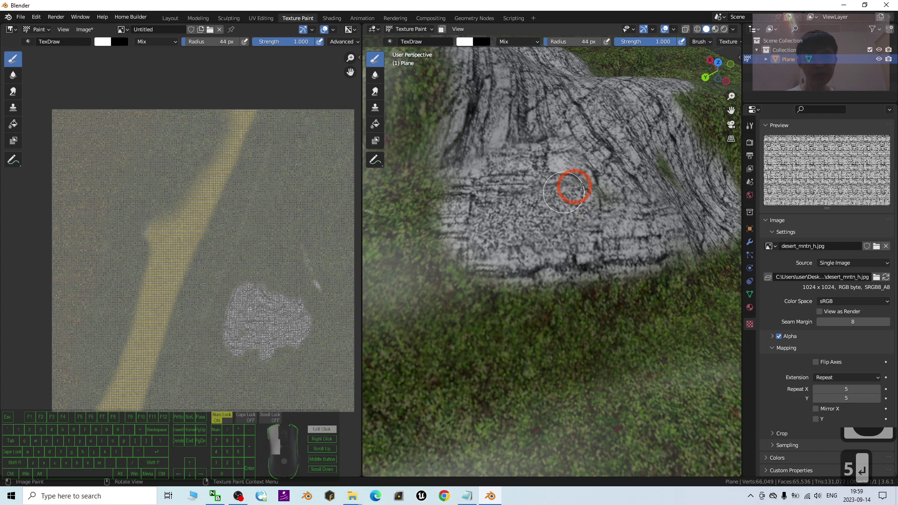
drag(582, 188, 556, 179)
drag(553, 184, 570, 194)
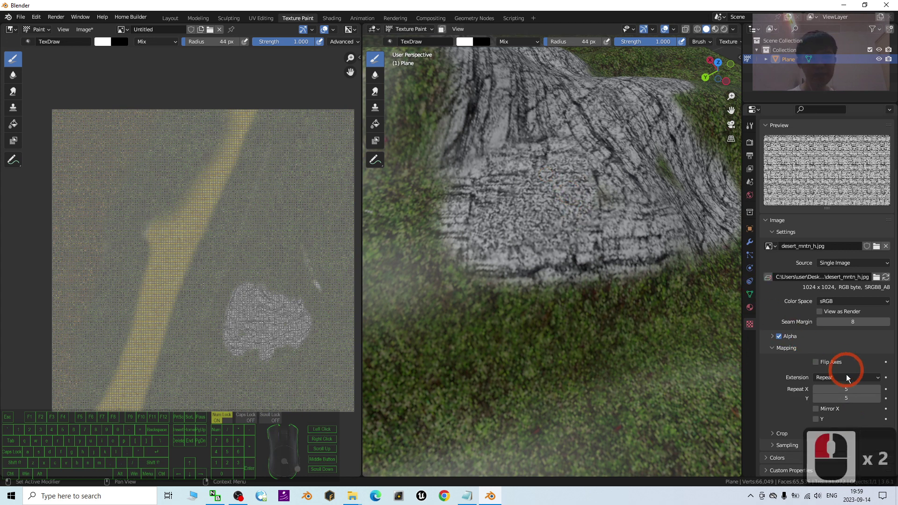
Step: Set the brush texture's mapping repeat to 1 in both X and Y
text(1)
key(Return)
click(846, 397)
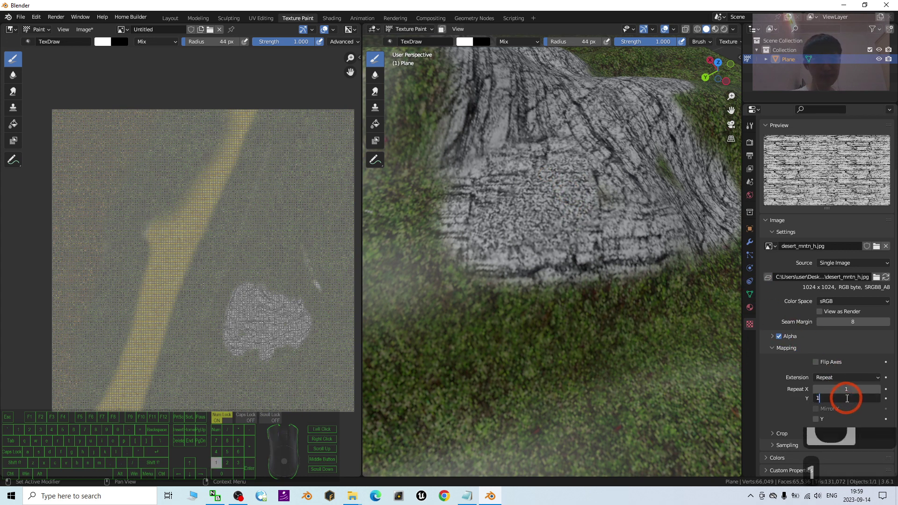
text(1)
key(Return)
Step: Repaint the test patches on the lower face of the grey peak with the unrepeated rock texture
scroll(638, 279, up, 3)
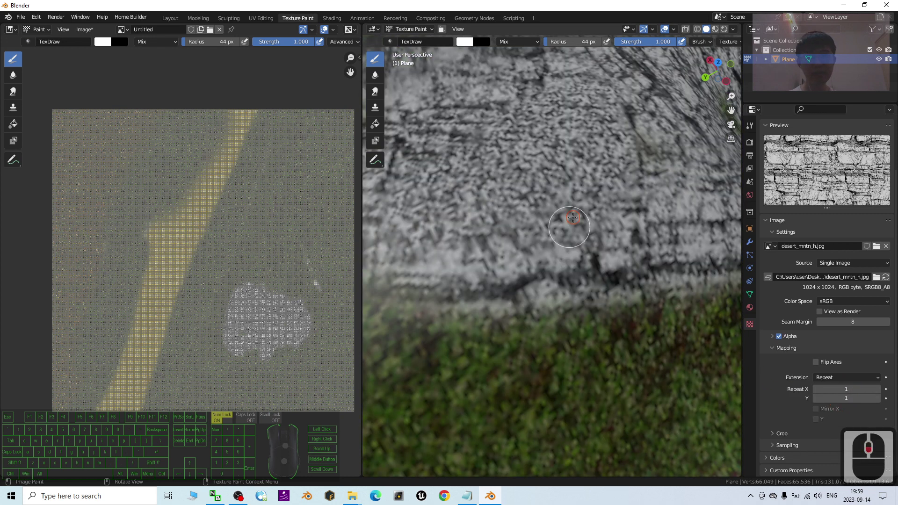
mouse_move(573, 217)
mouse_down()
mouse_move(577, 201)
mouse_move(557, 182)
mouse_move(625, 212)
mouse_move(567, 202)
mouse_up()
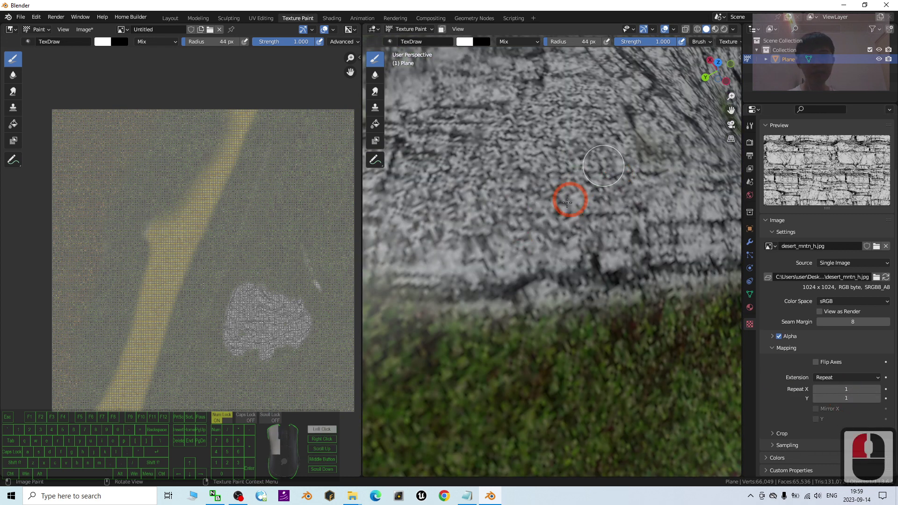
scroll(648, 167, down, 2)
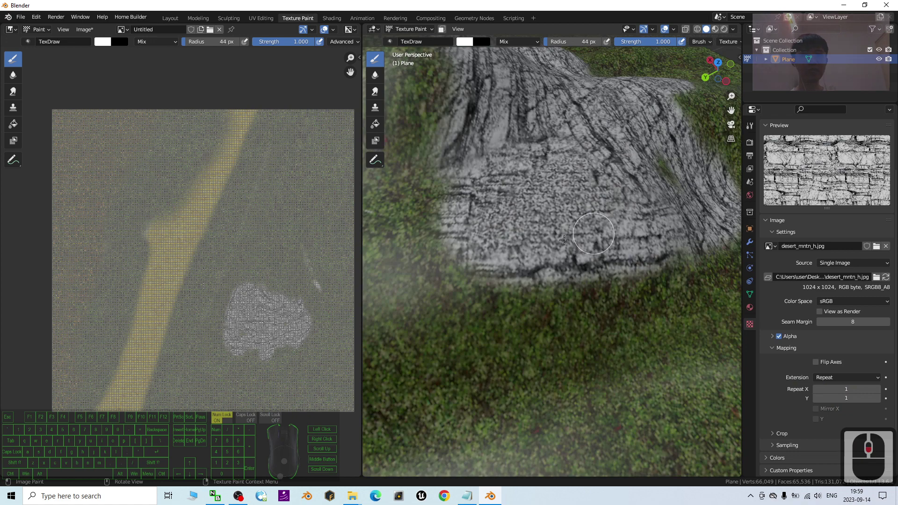
mouse_move(545, 234)
middle_down()
mouse_move(595, 234)
mouse_move(545, 234)
middle_up()
mouse_move(549, 212)
mouse_down()
mouse_move(530, 208)
mouse_move(481, 239)
mouse_move(460, 225)
mouse_move(489, 208)
mouse_move(481, 241)
mouse_move(487, 230)
mouse_up()
scroll(515, 224, down, 3)
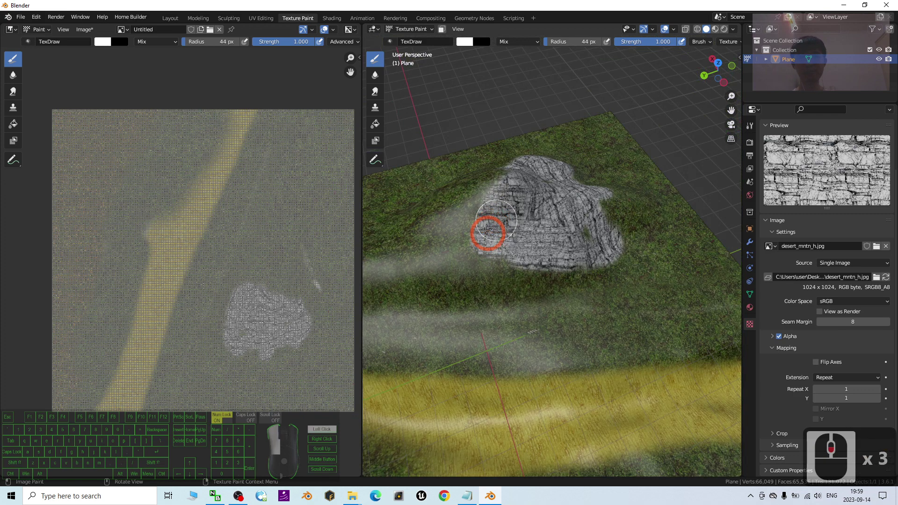
Step: Replace the brush texture's image with desert_rocky_d.jpg from the Terrain Material Pack CC0 folder
click(876, 247)
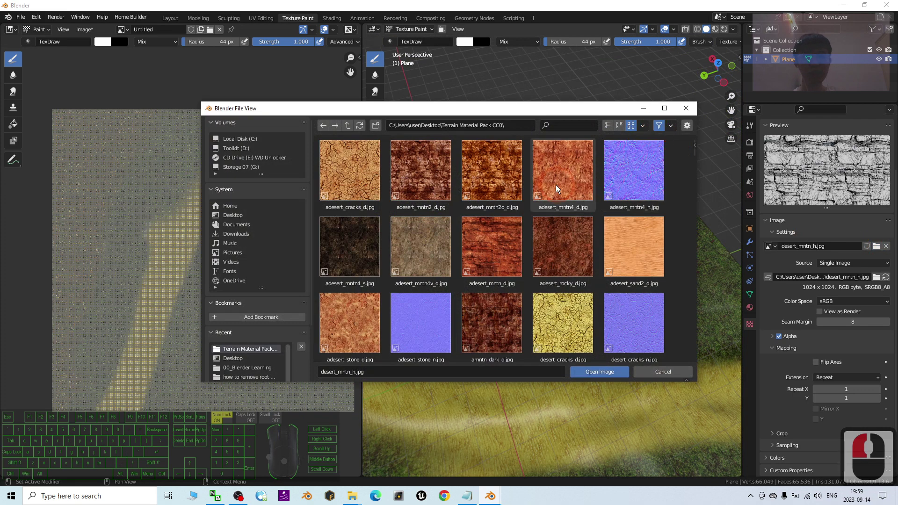
scroll(491, 225, down, 19)
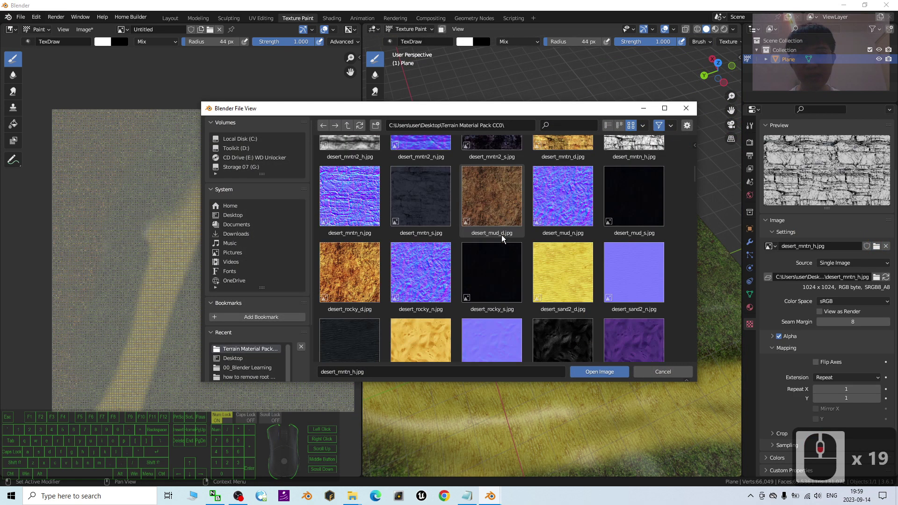
scroll(467, 236, up, 3)
scroll(442, 238, up, 2)
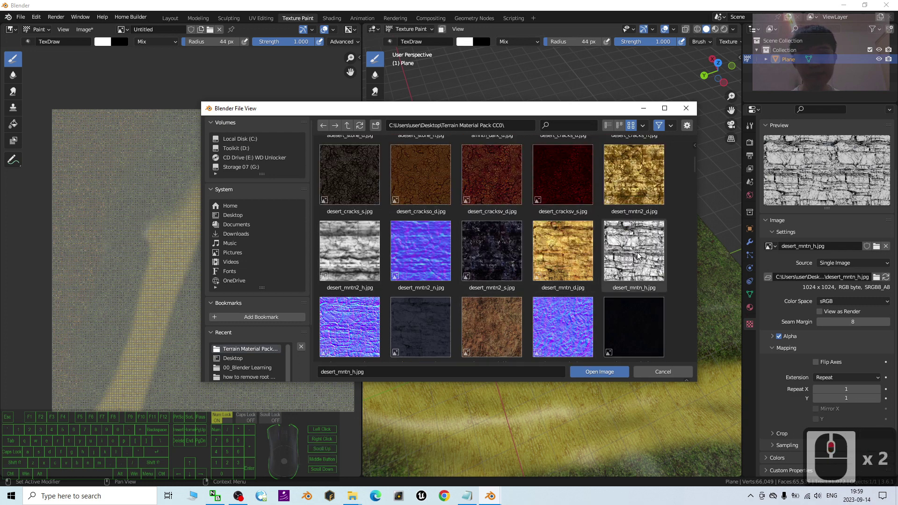
scroll(535, 234, down, 6)
scroll(536, 245, down, 20)
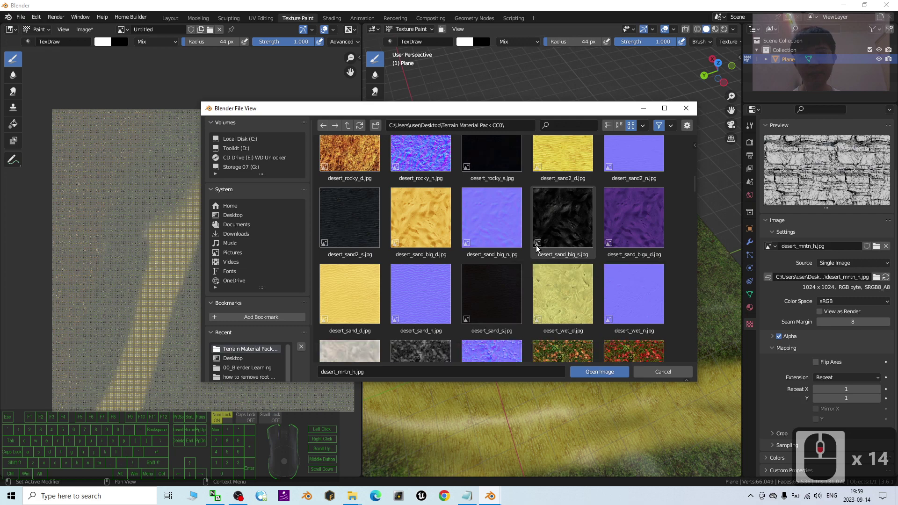
scroll(536, 245, up, 16)
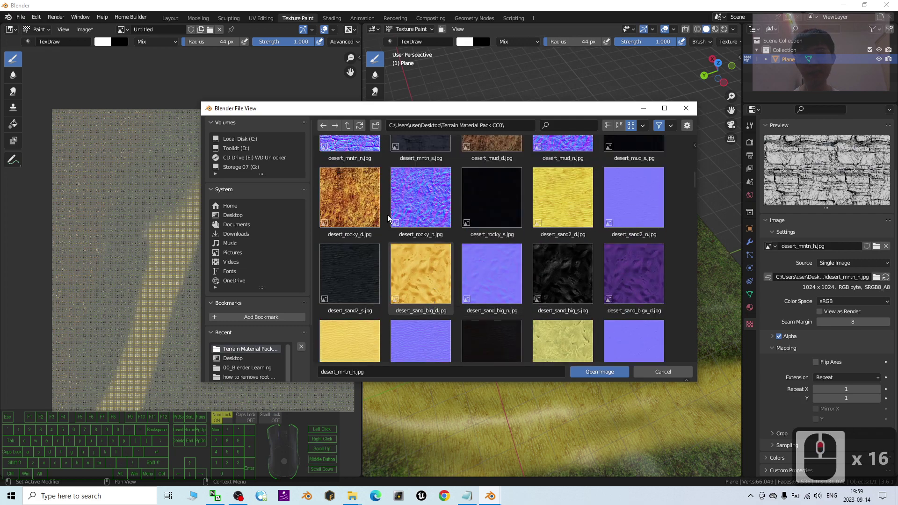
double_click(356, 186)
Step: Paint the orange rocky texture along both flanks of the ridge that runs down from the grey peak
middle_drag(499, 193, 534, 236)
mouse_move(578, 218)
mouse_down()
mouse_move(538, 257)
mouse_move(565, 232)
mouse_move(558, 201)
mouse_up()
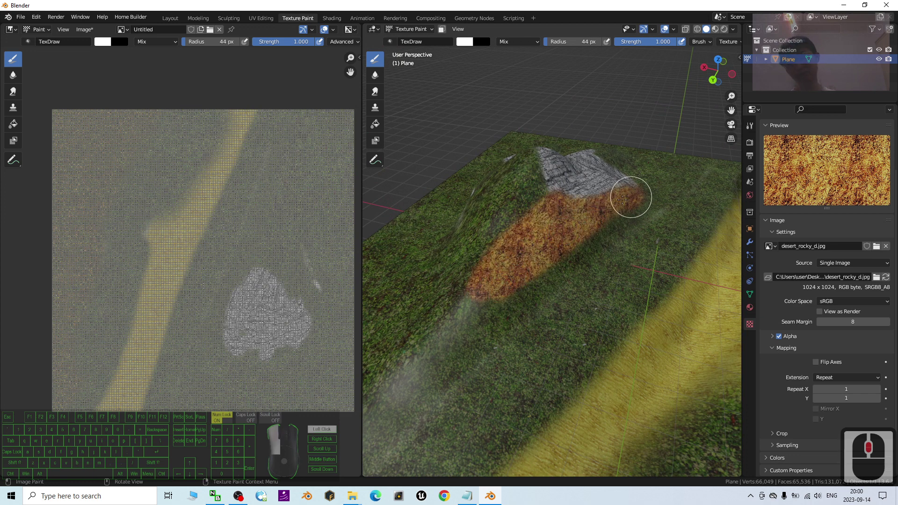
mouse_move(484, 262)
mouse_down()
mouse_move(425, 311)
mouse_move(464, 305)
mouse_up()
middle_drag(465, 305, 562, 284)
mouse_move(617, 243)
mouse_down()
mouse_move(634, 232)
mouse_move(585, 194)
mouse_move(600, 202)
mouse_move(625, 287)
mouse_move(650, 325)
mouse_up()
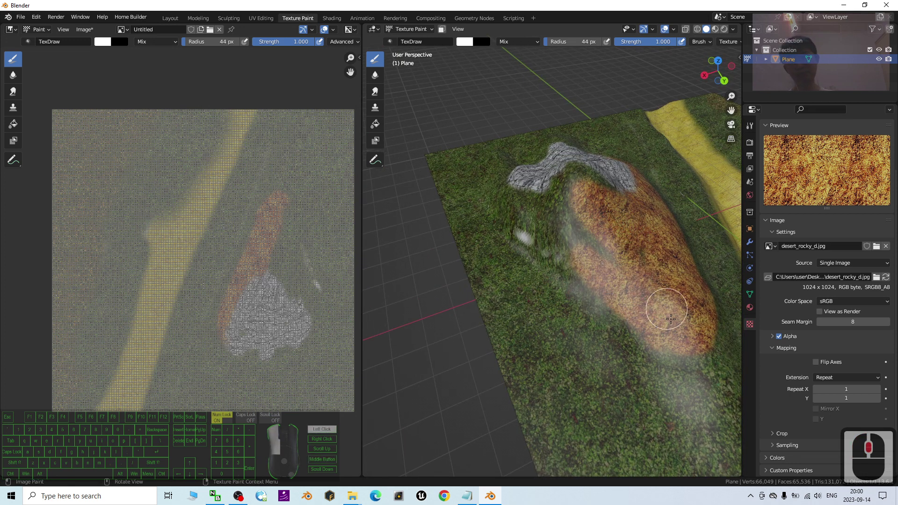
drag(559, 263, 570, 256)
mouse_move(571, 256)
middle_down()
mouse_move(652, 288)
mouse_move(627, 255)
middle_up()
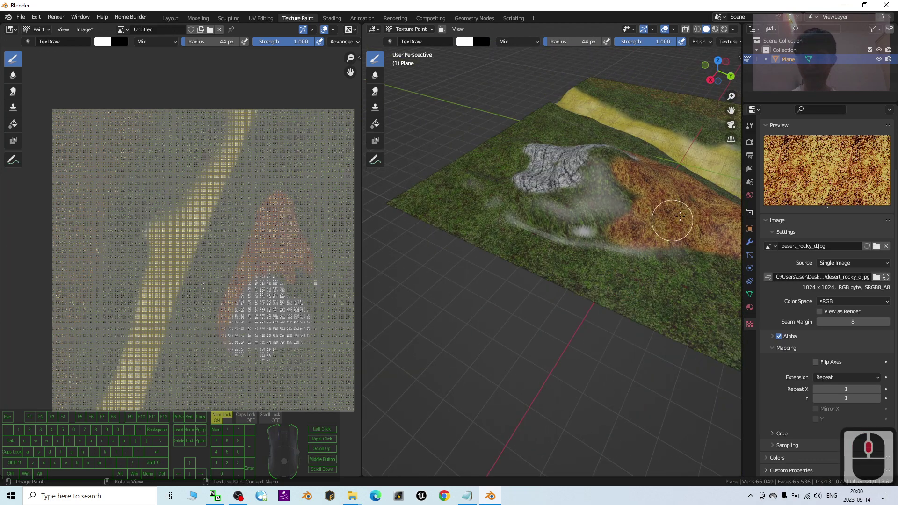
Step: Extend the orange rocky texture over the low end of the ridge and along its base
middle_drag(680, 216, 647, 223)
shift+middle_drag(648, 224, 543, 241)
scroll(519, 254, up, 3)
scroll(516, 262, down, 2)
mouse_move(473, 283)
middle_down()
mouse_move(495, 275)
mouse_move(514, 283)
middle_up()
drag(541, 300, 630, 295)
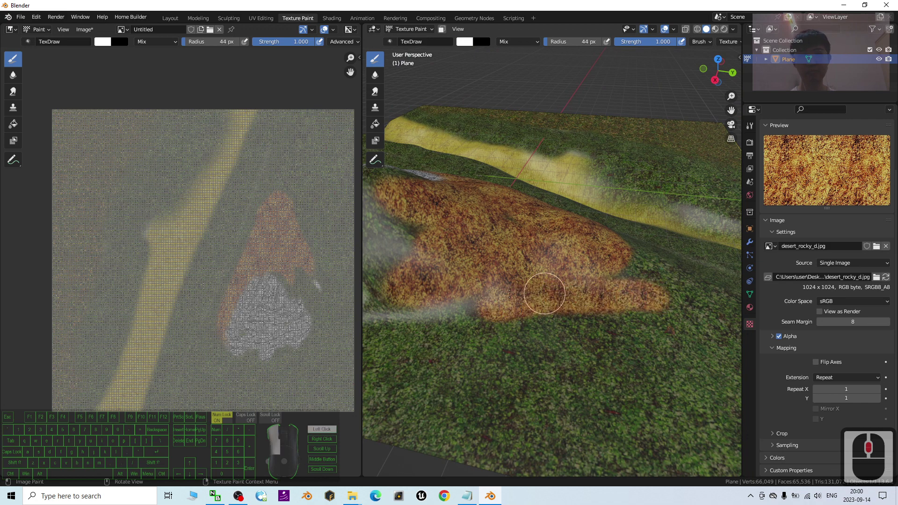
drag(509, 294, 447, 296)
mouse_move(621, 263)
mouse_down()
mouse_move(495, 276)
mouse_move(472, 292)
mouse_up()
Step: Continue the orange rocky texture along the border of the grey rock on the channel-facing slope
mouse_move(464, 307)
middle_down()
mouse_move(471, 257)
mouse_move(481, 260)
mouse_move(484, 241)
middle_up()
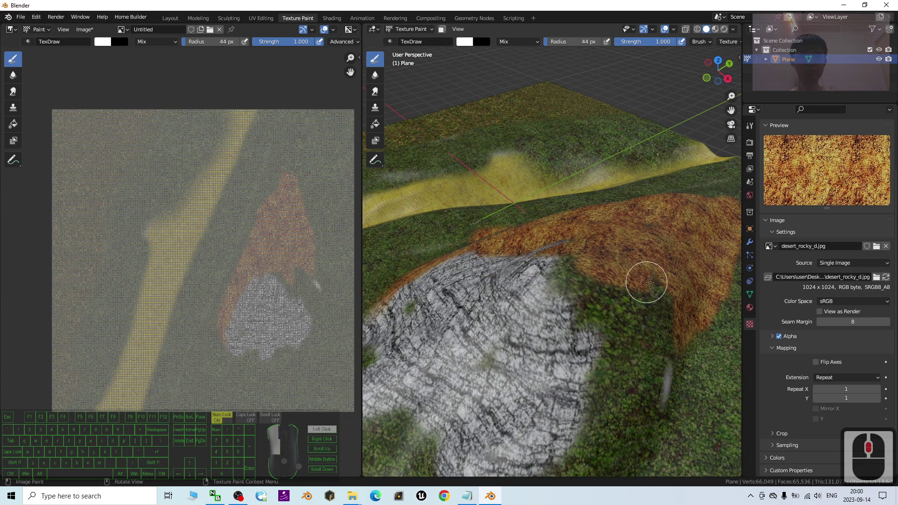
middle_drag(645, 276, 606, 269)
mouse_move(606, 269)
mouse_down()
mouse_move(627, 215)
mouse_move(627, 264)
mouse_move(611, 195)
mouse_move(625, 153)
mouse_up()
Step: Replace the brush texture's image with desert_mud_d.jpg from the same texture folder
scroll(624, 154, down, 2)
shift+middle_drag(624, 154, 497, 347)
scroll(651, 303, down, 2)
scroll(531, 274, up, 2)
shift+middle_drag(530, 274, 580, 408)
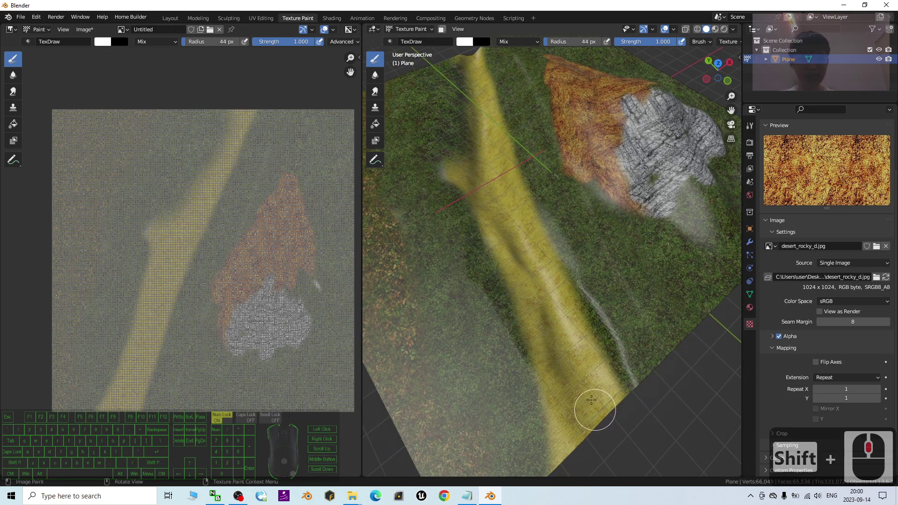
click(881, 247)
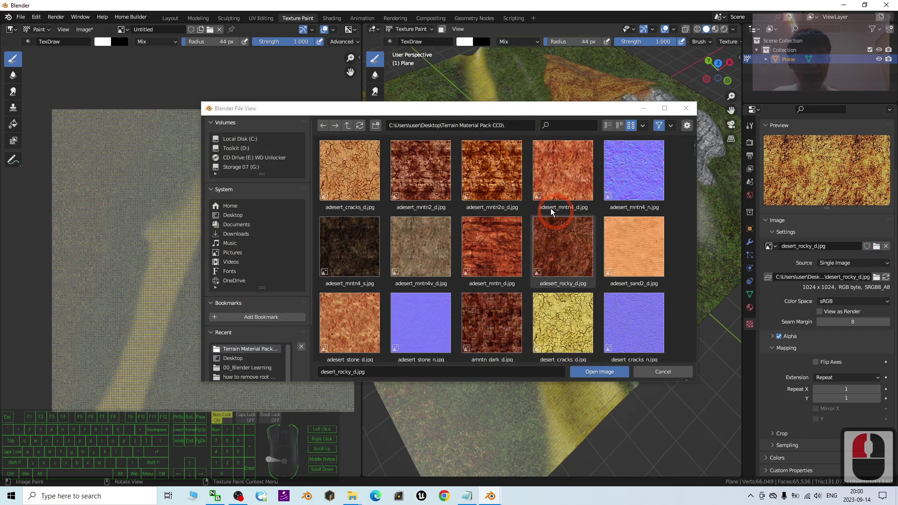
scroll(550, 209, down, 6)
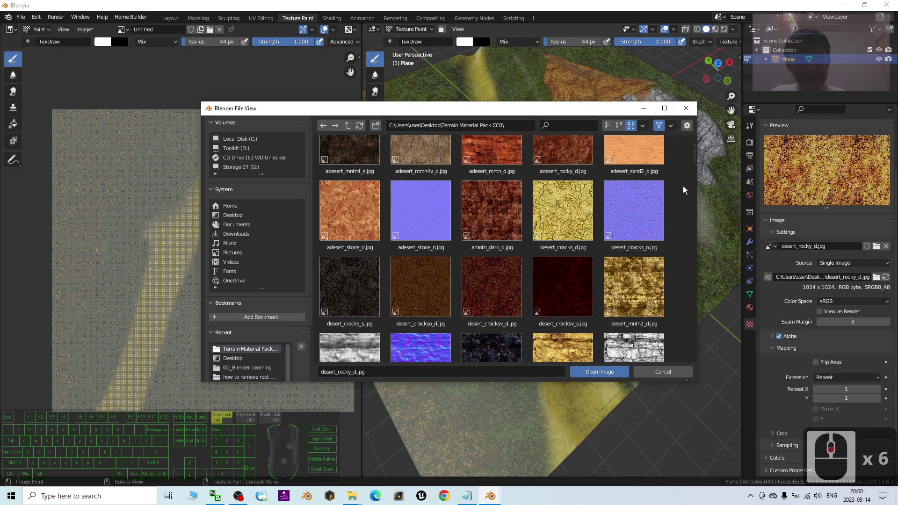
drag(691, 151, 697, 177)
drag(699, 189, 699, 176)
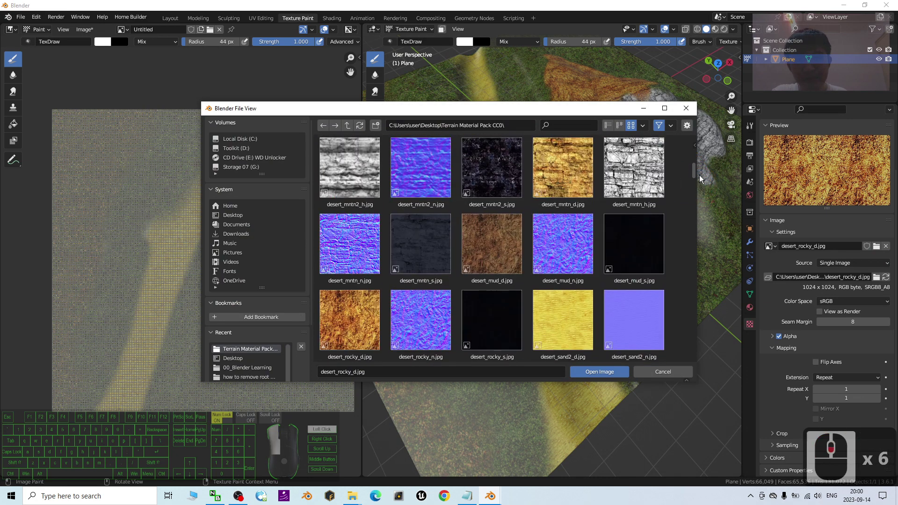
click(500, 254)
click(596, 371)
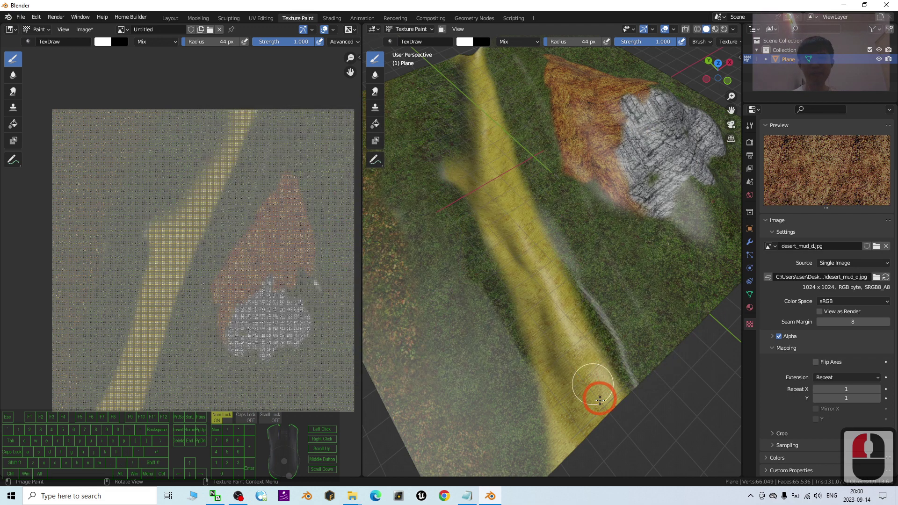
Step: Paint the mud texture as a band along the full length of the sand channel, leaving sand at its edges
drag(598, 410, 456, 89)
mouse_move(472, 132)
mouse_down()
mouse_move(493, 220)
mouse_move(550, 334)
mouse_up()
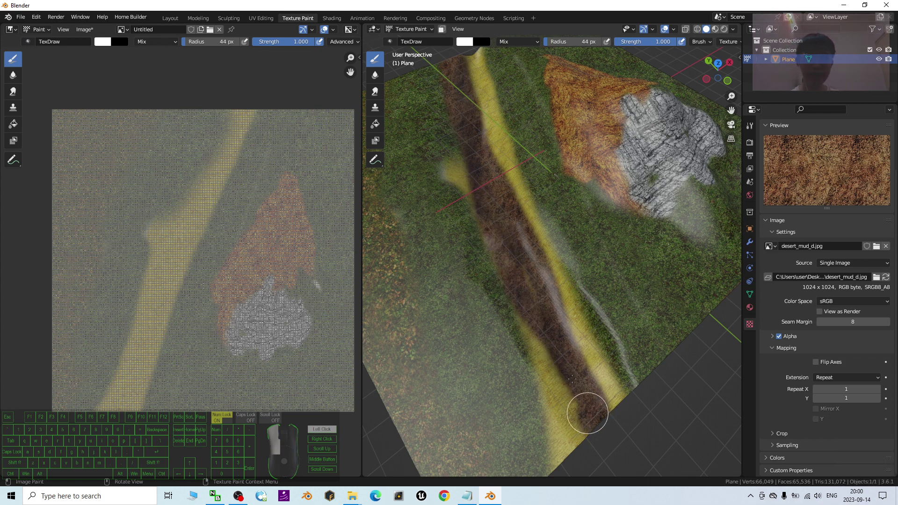
middle_drag(572, 338, 539, 166)
scroll(508, 144, up, 1)
scroll(535, 203, down, 1)
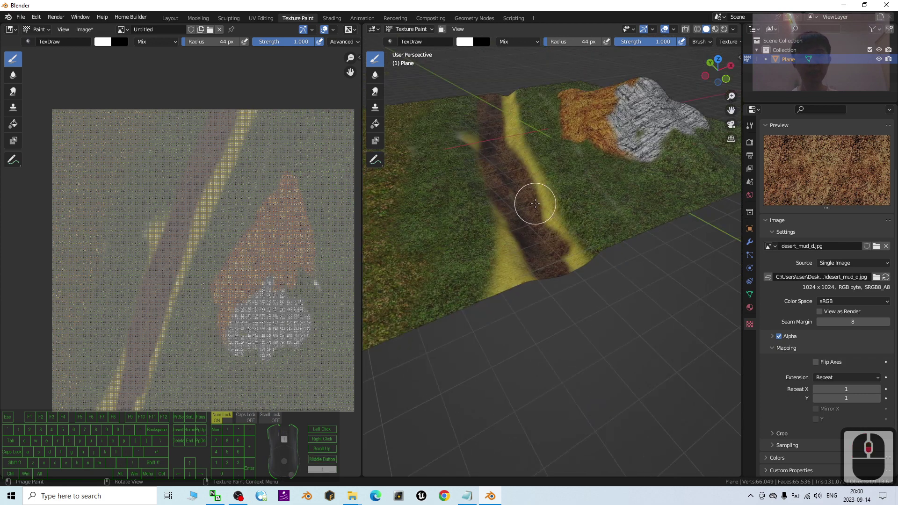
Step: Replace the brush texture's image with desert_sand2_d.jpg from the Terrain Material Pack CC0 folder
middle_drag(537, 285, 721, 210)
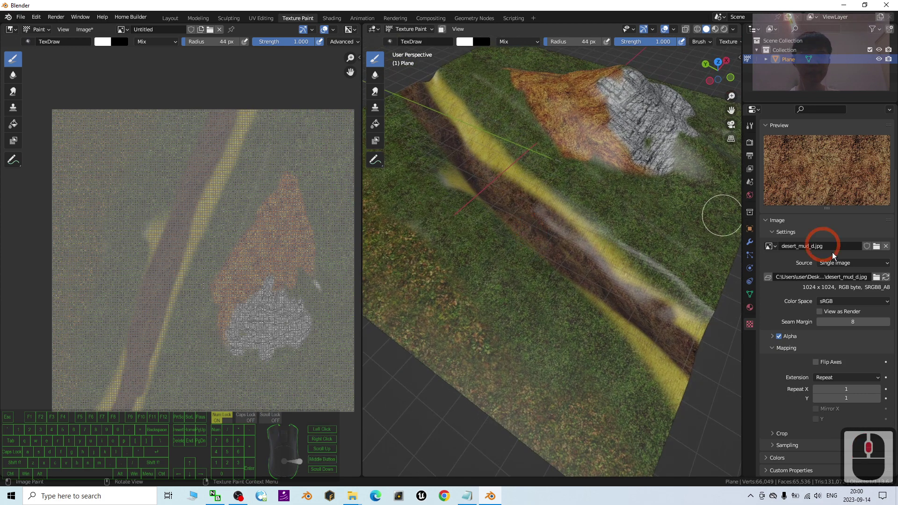
click(876, 247)
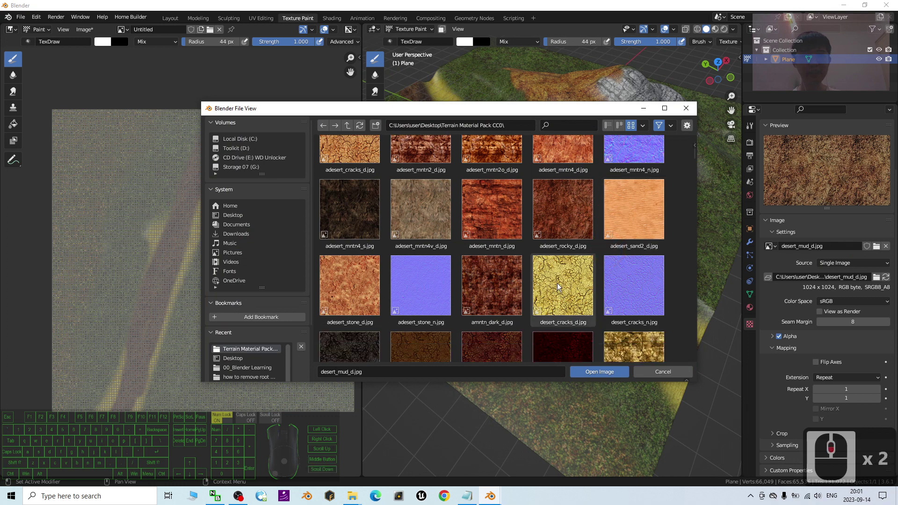
scroll(561, 278, down, 20)
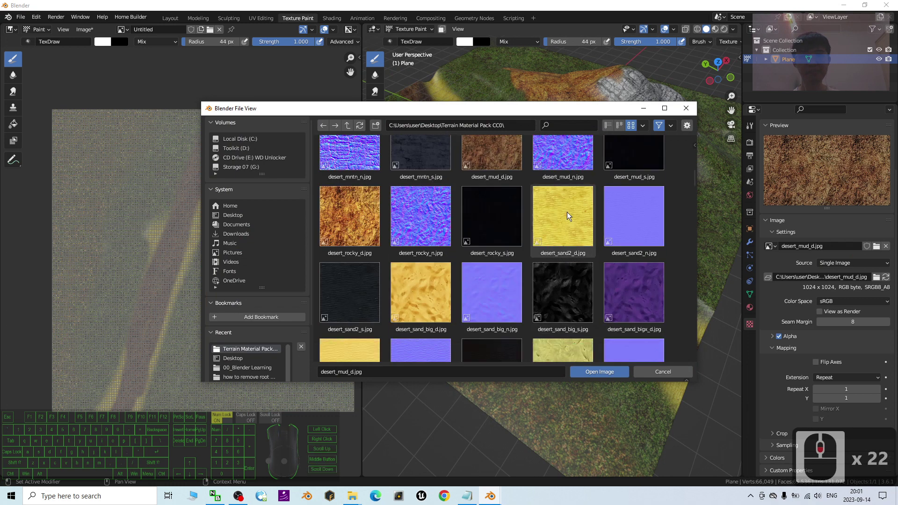
click(568, 215)
click(567, 215)
click(461, 204)
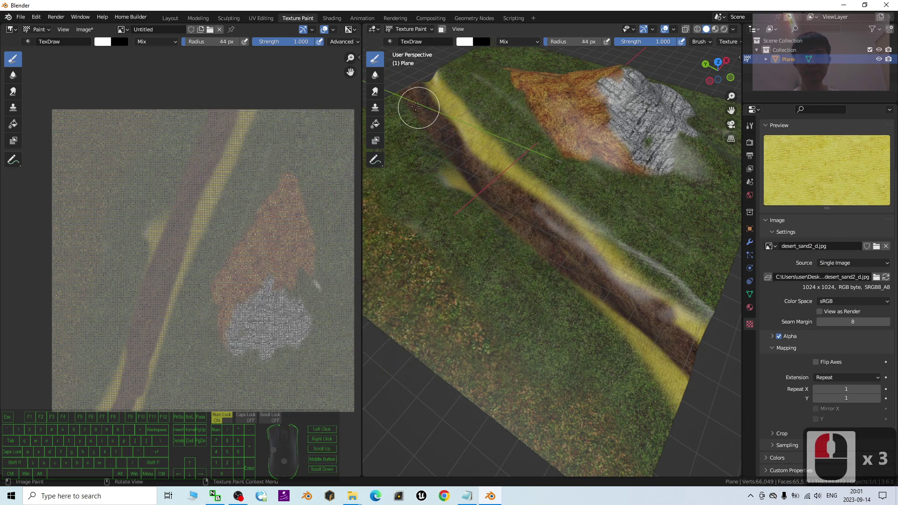
Step: Paint a sand strip along the full length of the mud band on the side facing away from the mountain
mouse_move(407, 98)
mouse_down()
mouse_move(465, 190)
mouse_move(617, 331)
mouse_move(633, 315)
mouse_up()
scroll(633, 315, down, 3)
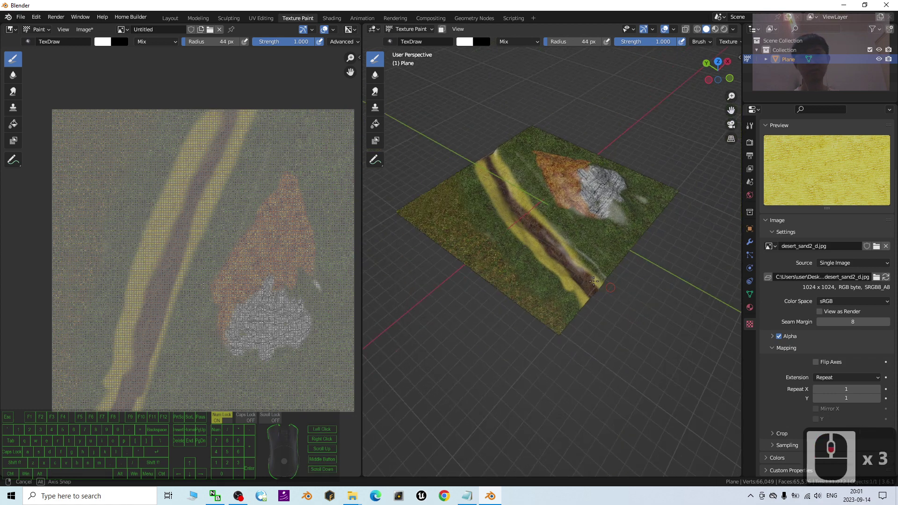
mouse_move(633, 314)
middle_down()
mouse_move(568, 269)
mouse_move(664, 229)
middle_up()
scroll(677, 224, up, 3)
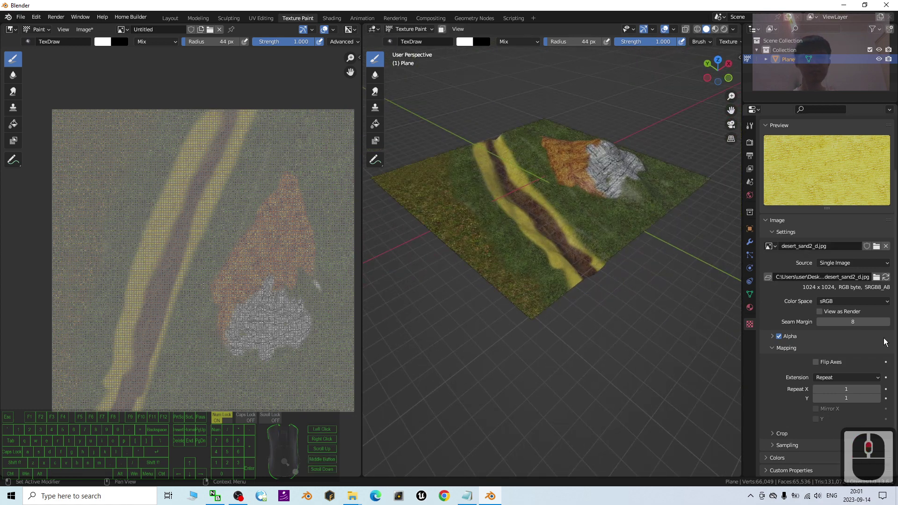
Step: Replace the brush texture's image file with desert_mntn_h.jpg from the same texture folder
click(881, 277)
scroll(625, 233, down, 13)
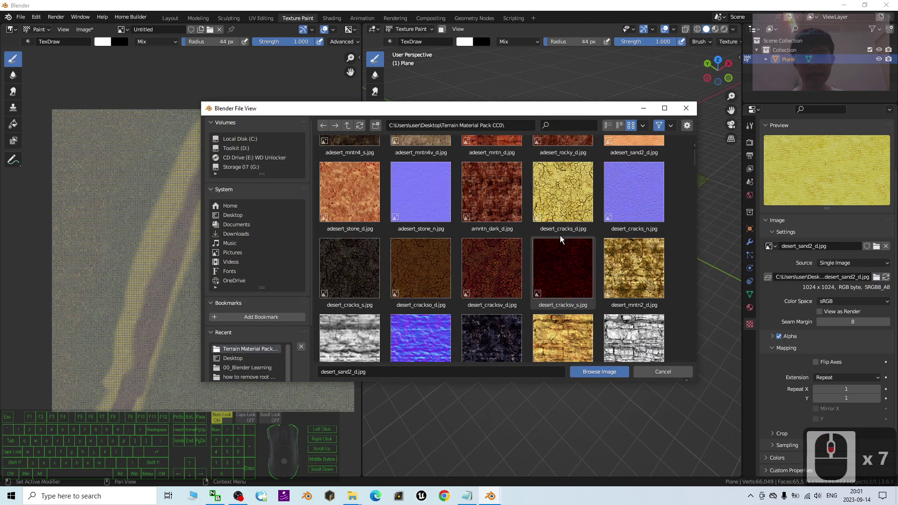
click(626, 233)
double_click(626, 232)
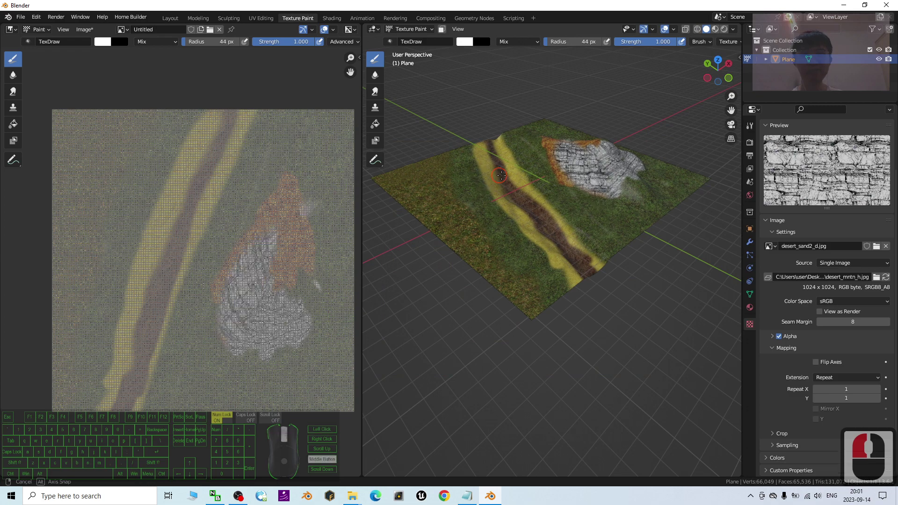
Step: Paint the grey rock texture over the mountain's upper slopes and far side, leaving orange rock along the base
mouse_move(602, 183)
middle_down()
mouse_move(491, 161)
mouse_move(481, 200)
mouse_move(551, 184)
mouse_move(441, 211)
middle_up()
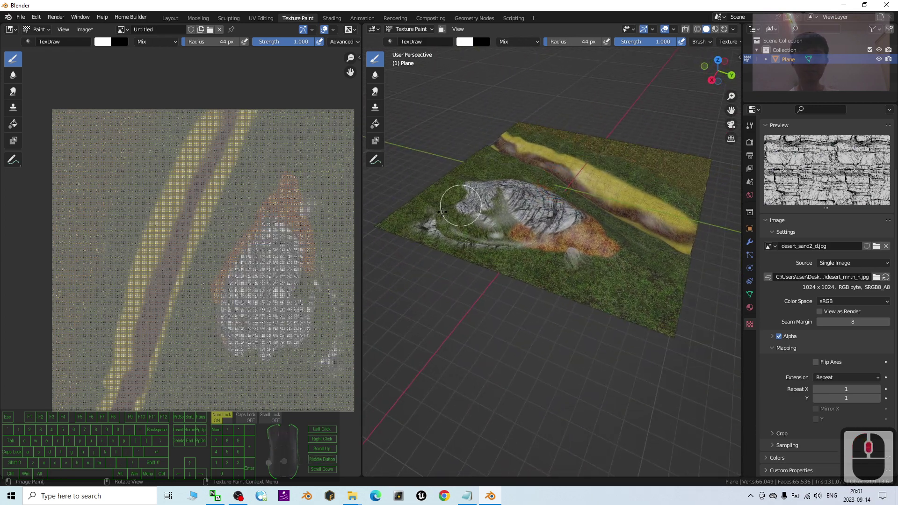
drag(442, 211, 458, 228)
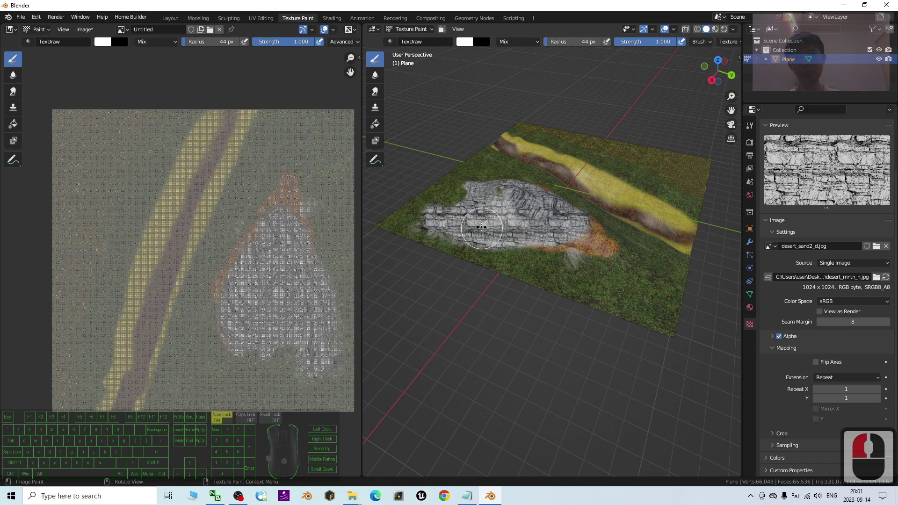
middle_drag(580, 223, 611, 236)
middle_drag(527, 204, 595, 282)
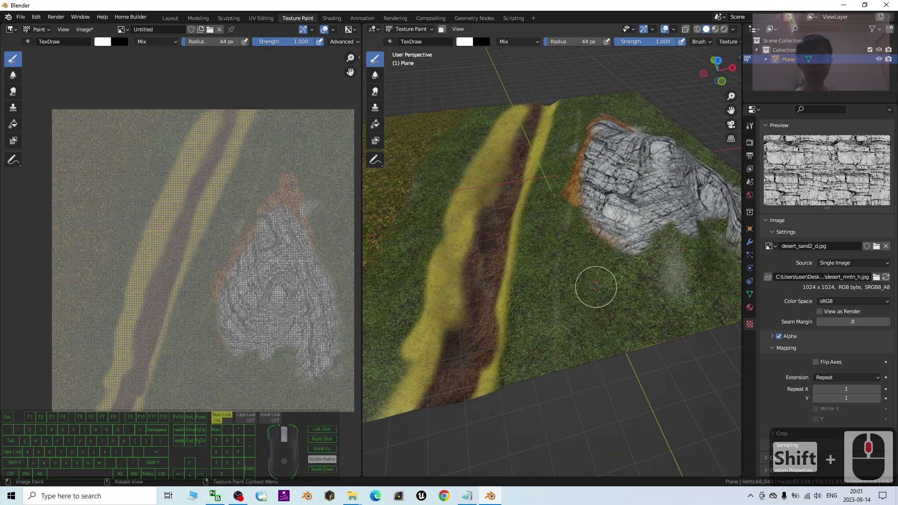
Step: Switch to the Layout workspace and set the terrain material's Specular to 0
click(174, 18)
scroll(345, 250, down, 3)
middle_drag(411, 232, 501, 239)
scroll(377, 273, up, 3)
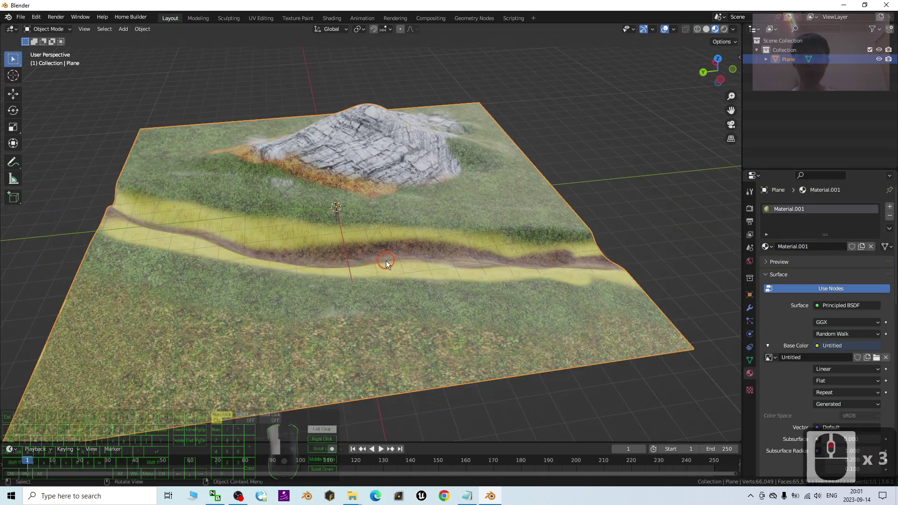
click(749, 391)
click(749, 374)
drag(895, 231, 895, 323)
double_click(851, 298)
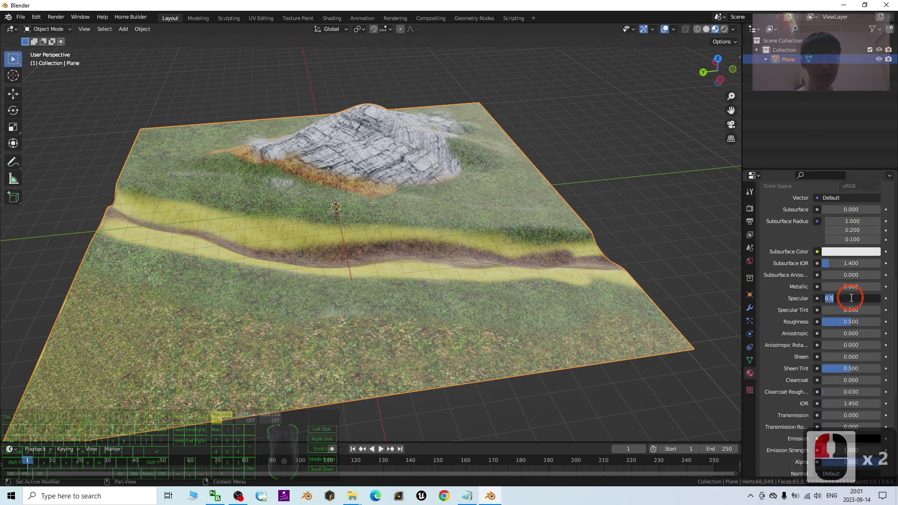
text(0)
key(Return)
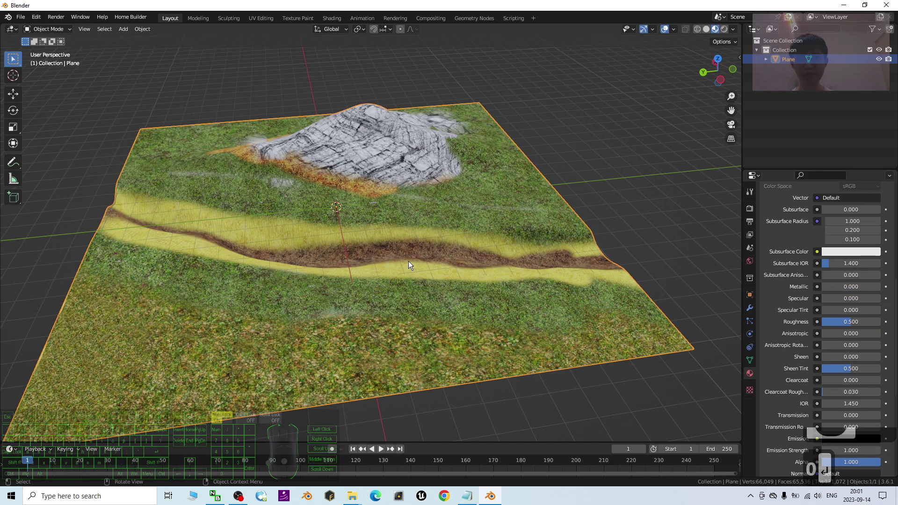
Step: Add a plane mesh at the terrain's centre and scale it up to slightly less than the terrain's extent
middle_drag(321, 241, 496, 219)
scroll(496, 221, up, 1)
middle_drag(541, 238, 545, 176)
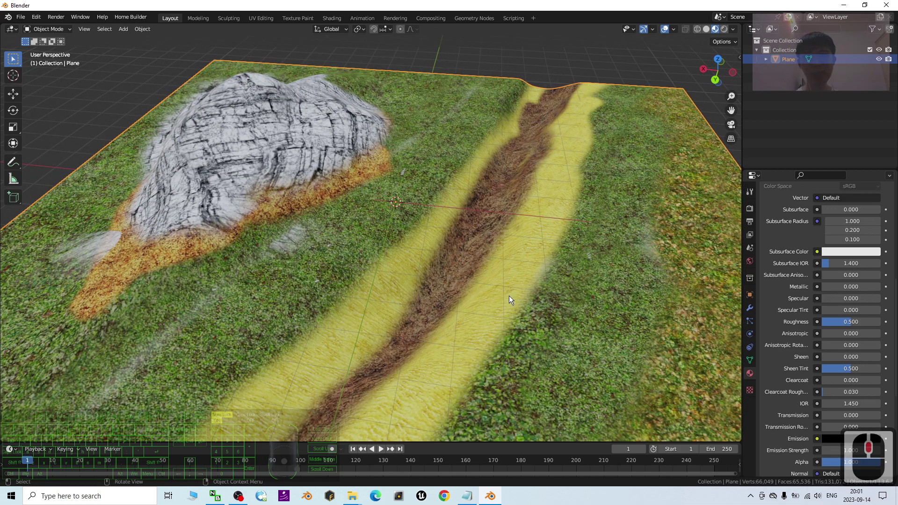
middle_drag(509, 295, 543, 254)
scroll(543, 252, down, 5)
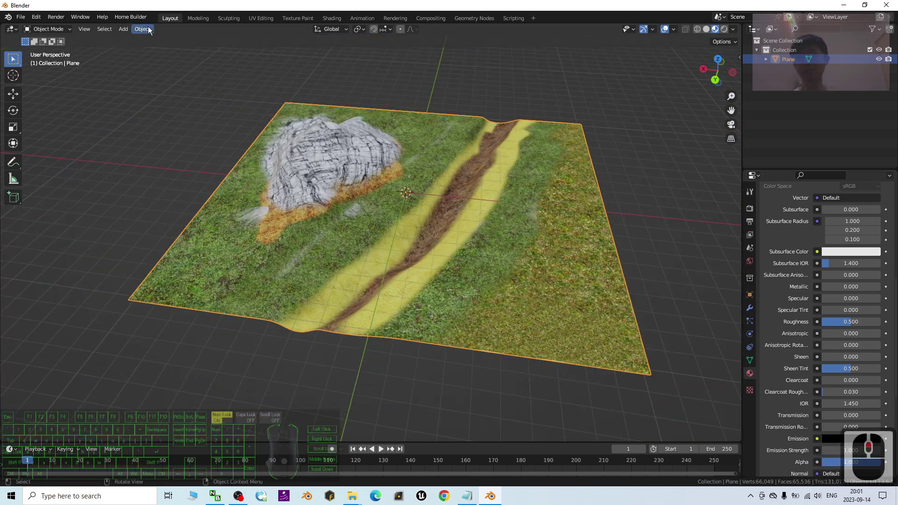
click(123, 29)
click(126, 55)
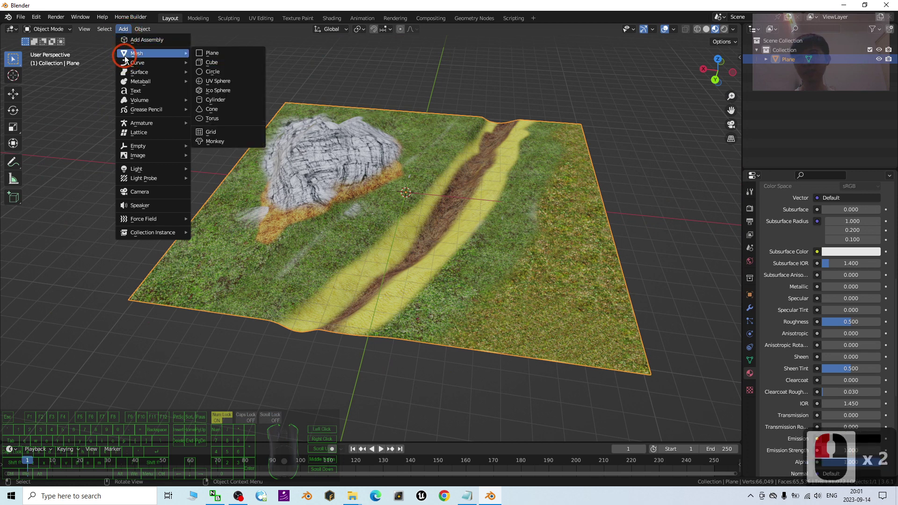
click(239, 54)
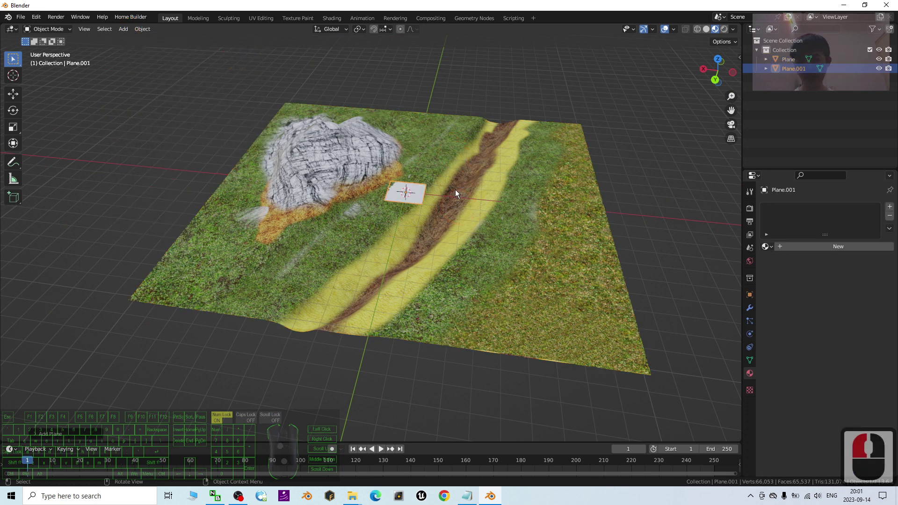
key(s)
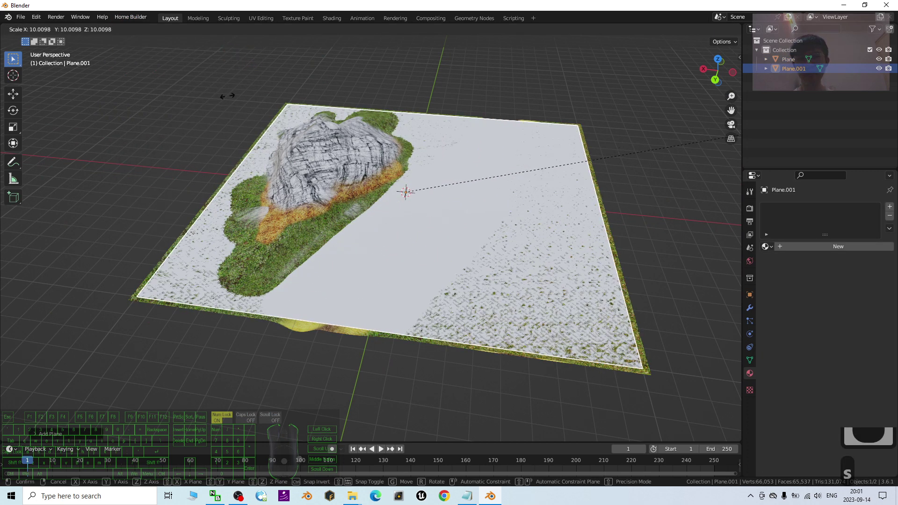
click(44, 146)
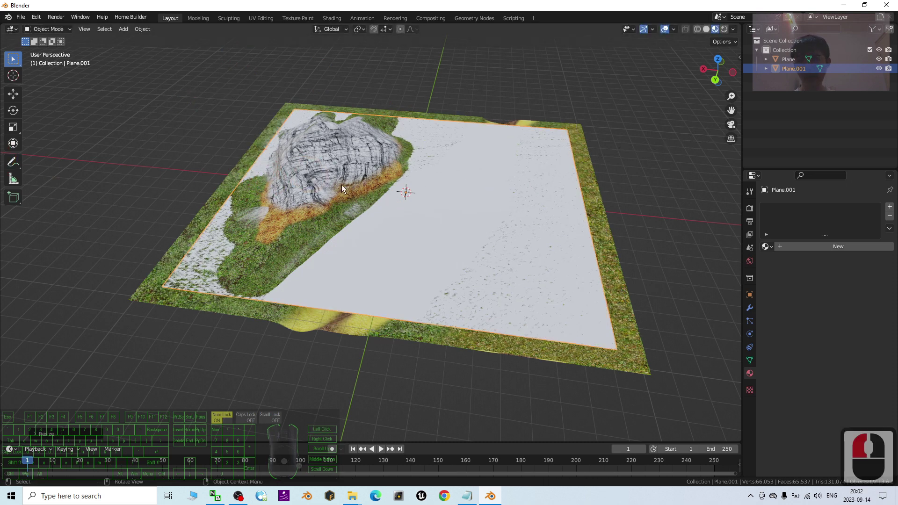
Step: Lower the new plane about 0.18 m along Z so it lies as a water surface inside the channel
key(g)
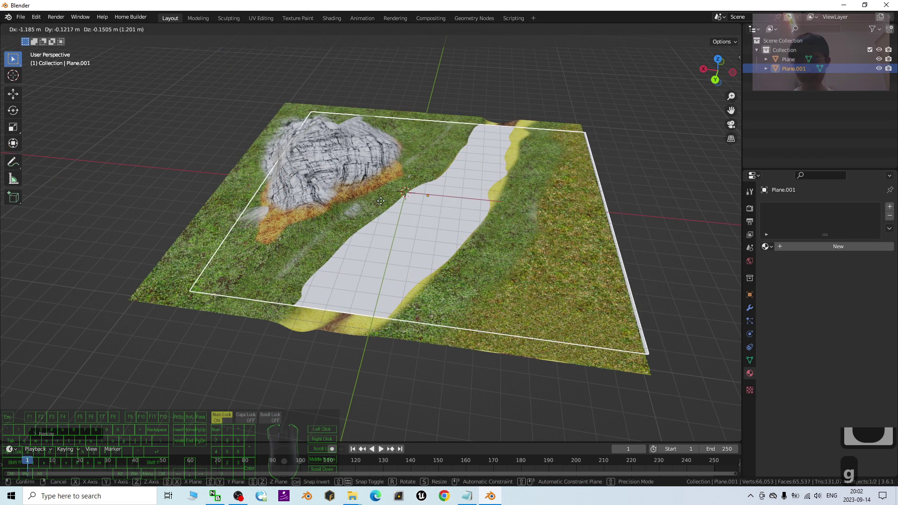
key(z)
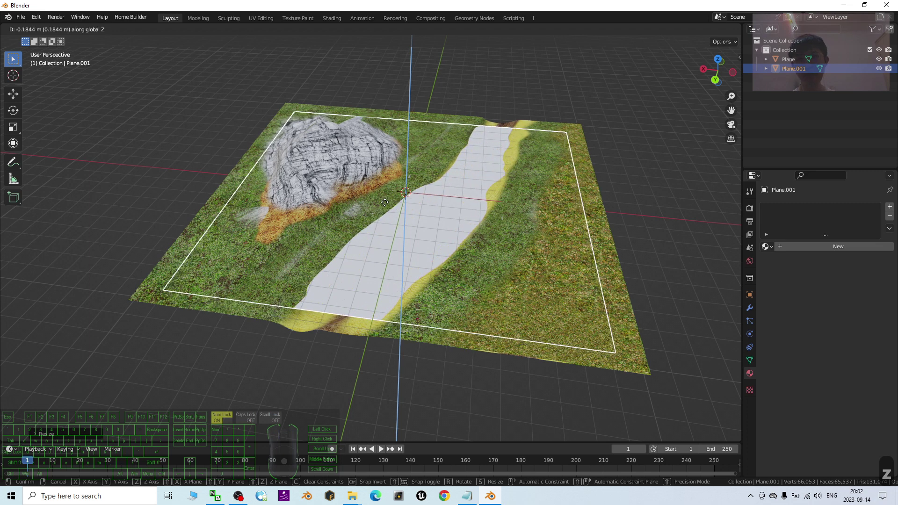
click(384, 202)
Step: Scale the water plane up by about 1.1 so it reaches the terrain's outer edges
middle_drag(541, 200, 492, 237)
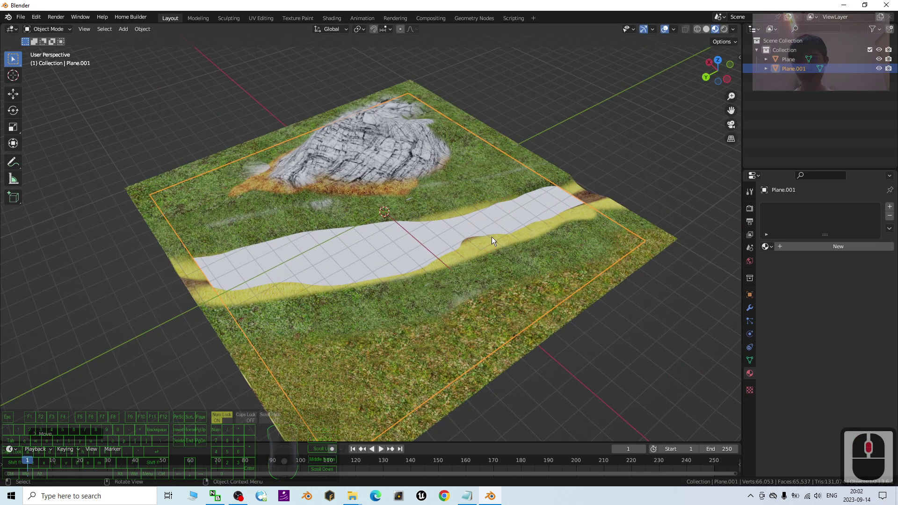
key(s)
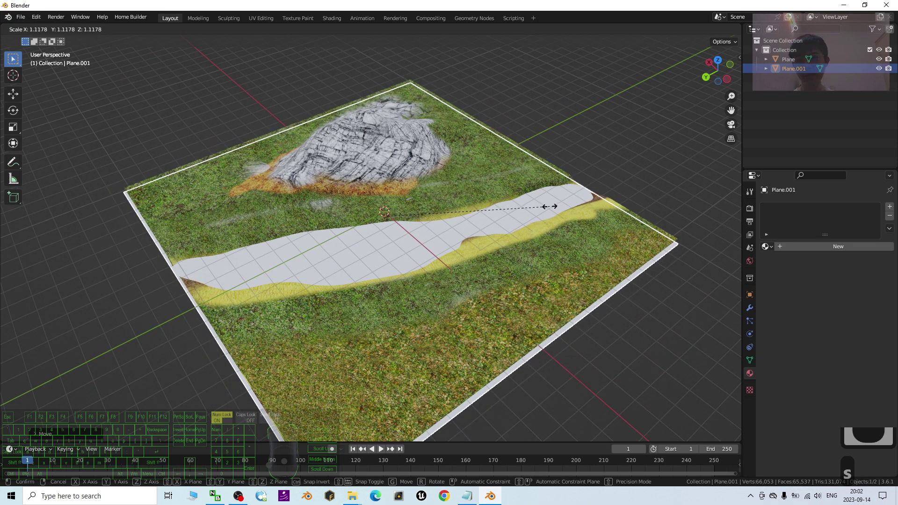
click(548, 207)
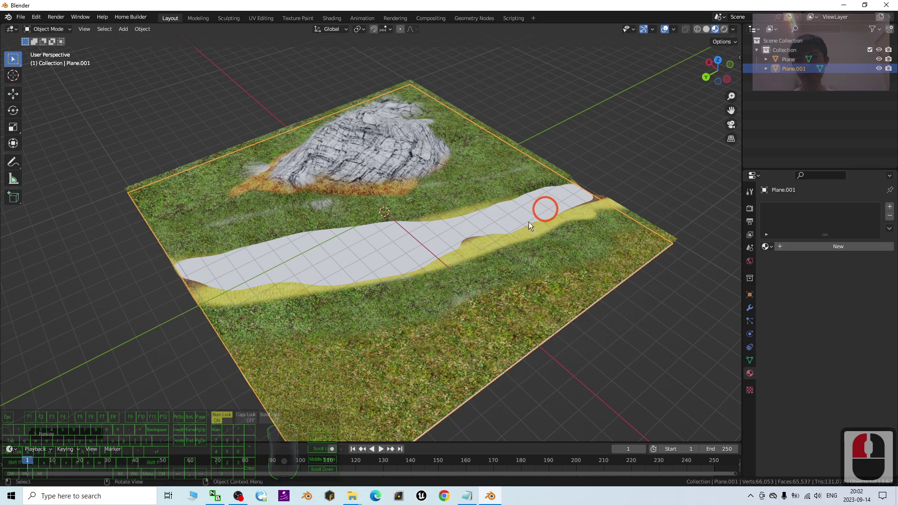
Step: Give the water plane a new material with a blue base color of hue 0.618 and saturation 1
middle_drag(529, 221, 489, 252)
scroll(489, 251, up, 3)
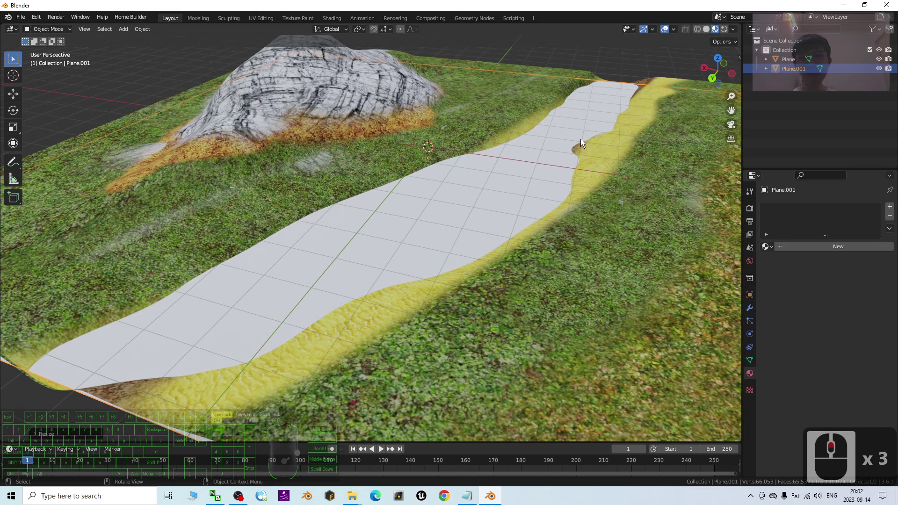
click(502, 206)
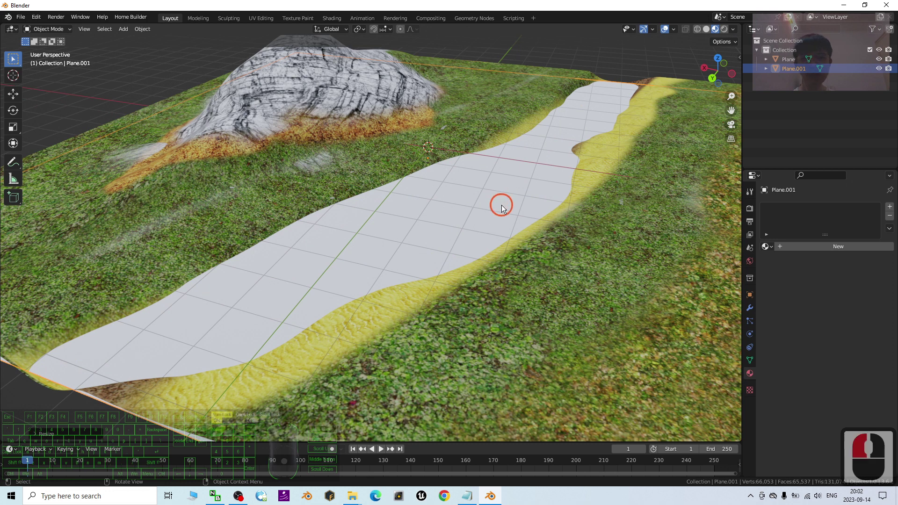
click(832, 247)
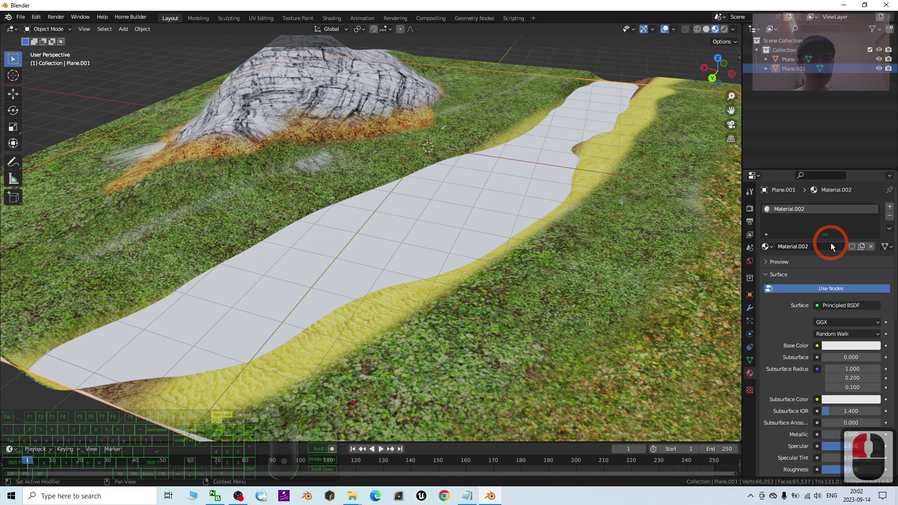
click(817, 346)
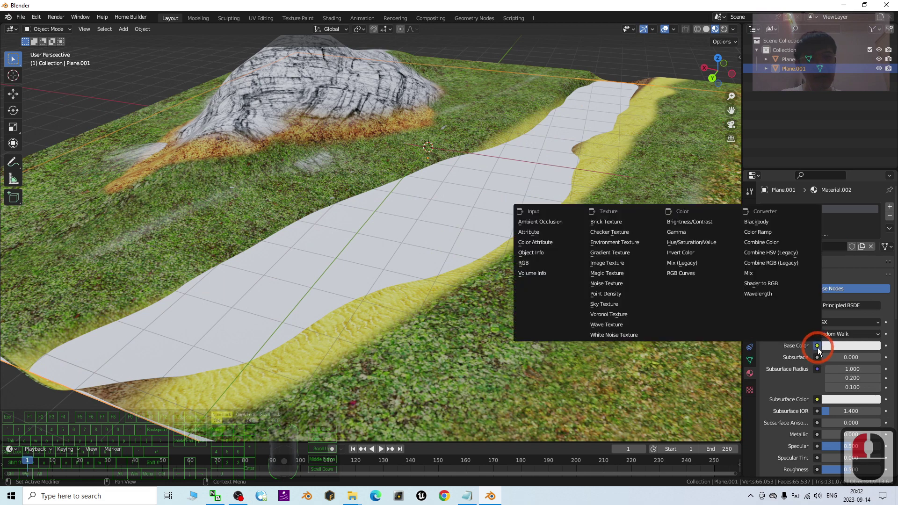
click(837, 346)
click(837, 346)
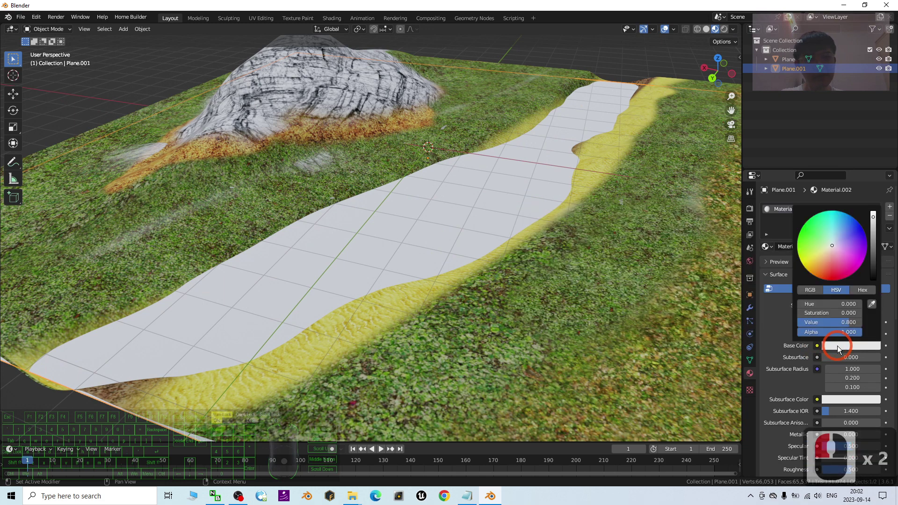
click(837, 346)
click(839, 346)
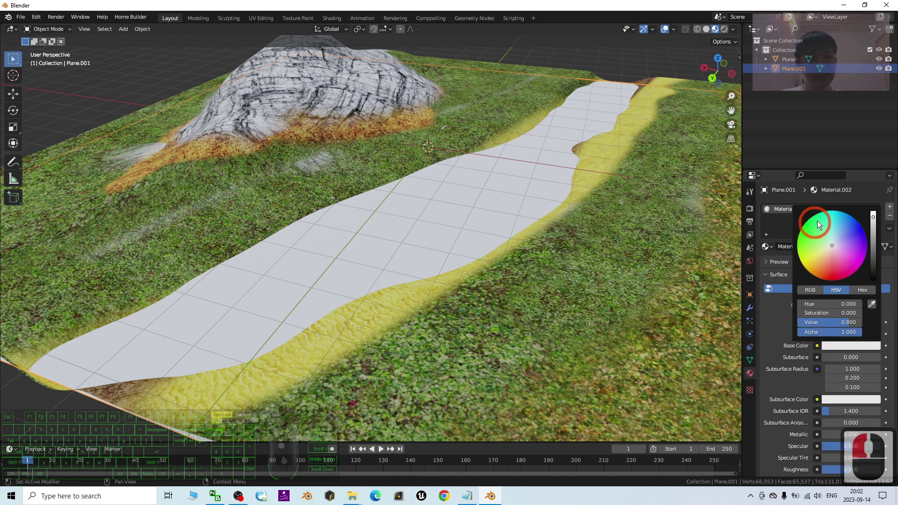
drag(837, 240, 845, 213)
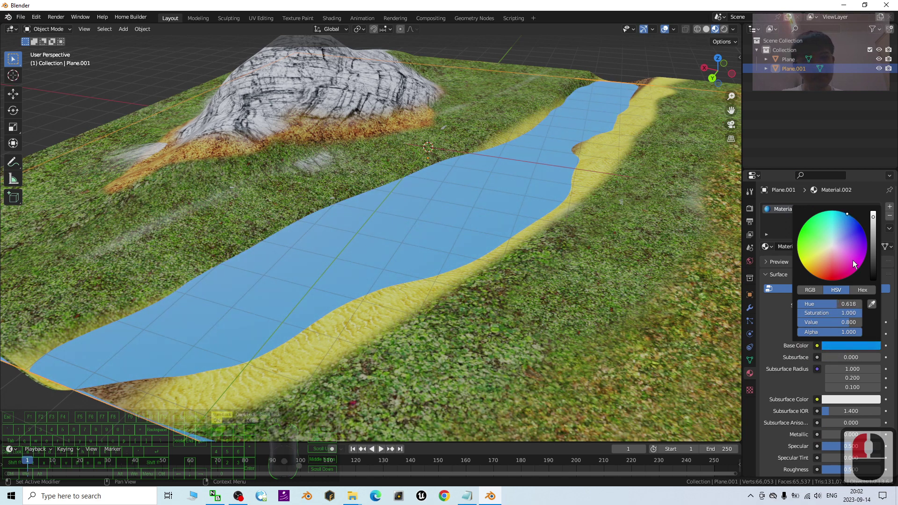
Step: Set the water material's blend mode to Alpha Blend
scroll(449, 286, down, 2)
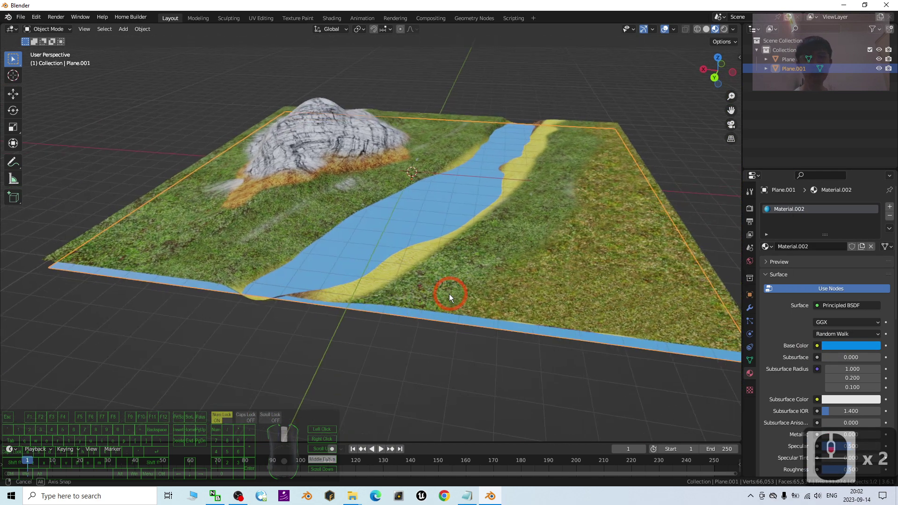
scroll(549, 241, up, 4)
scroll(894, 256, down, 10)
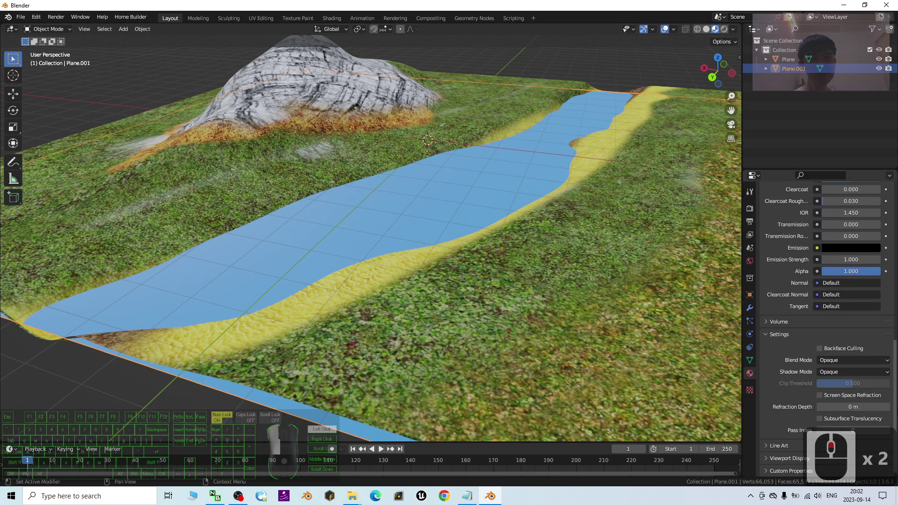
drag(894, 406, 894, 408)
click(836, 361)
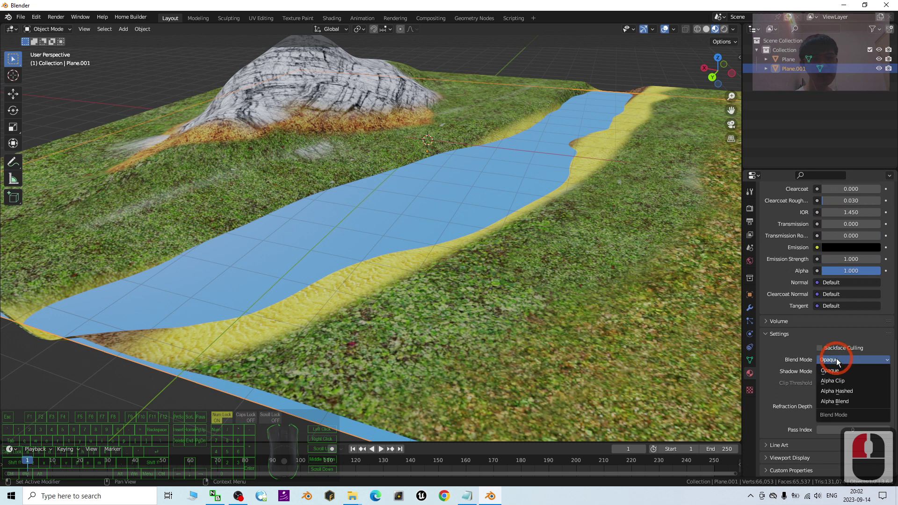
click(841, 400)
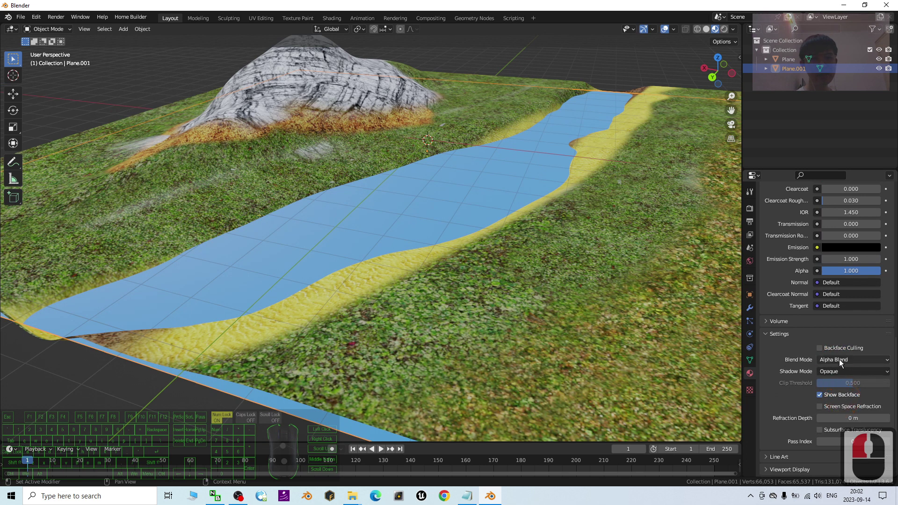
click(840, 360)
click(840, 361)
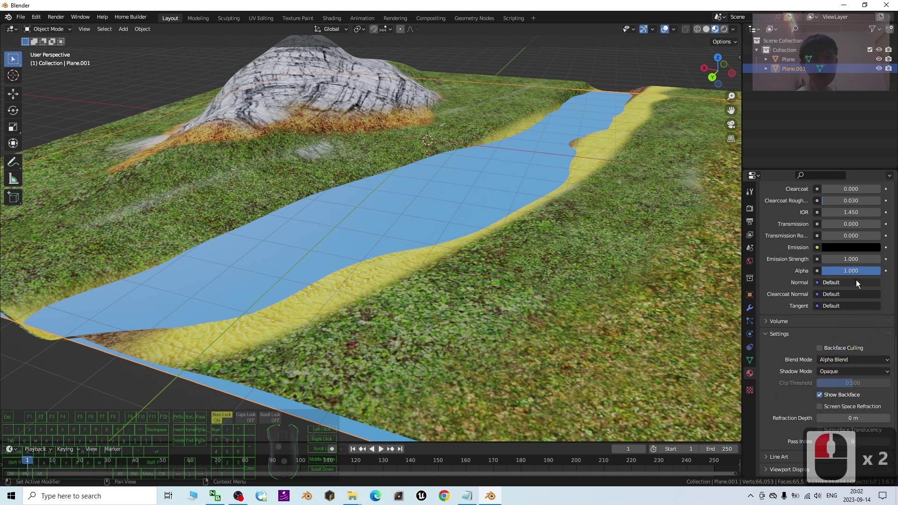
Step: Make the water material semi-transparent by lowering its alpha to 0.803
drag(393, 275, 390, 275)
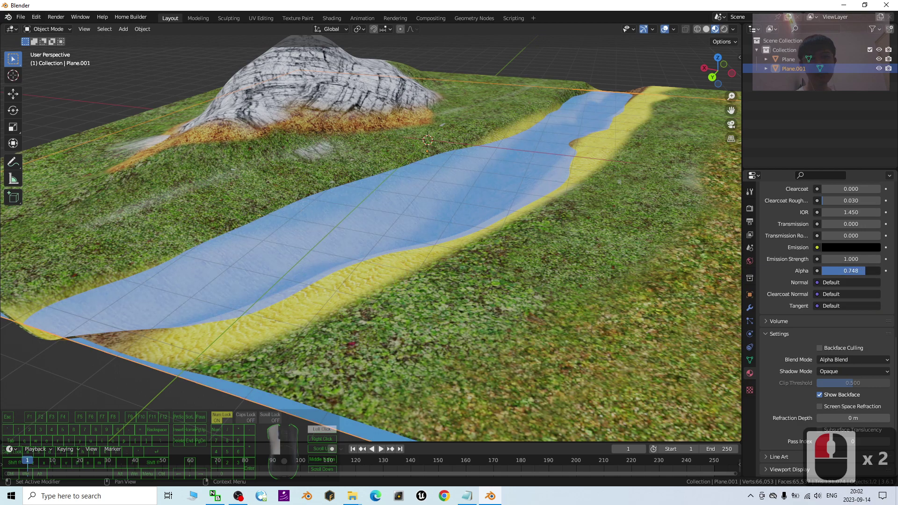
drag(860, 271, 862, 271)
middle_drag(488, 237, 472, 255)
scroll(481, 243, up, 2)
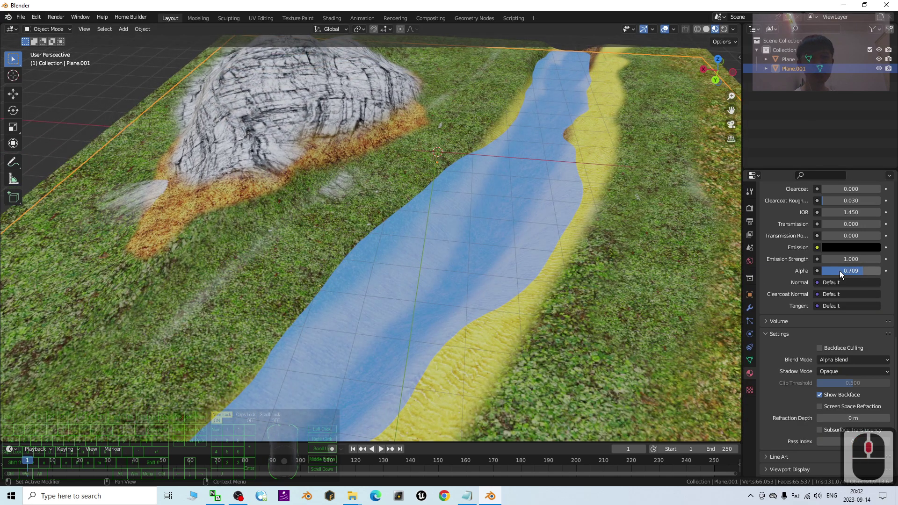
middle_drag(408, 270, 492, 273)
scroll(492, 270, down, 2)
mouse_move(337, 266)
middle_down()
mouse_move(424, 250)
mouse_move(339, 265)
middle_up()
scroll(470, 231, up, 4)
scroll(555, 213, down, 2)
middle_drag(555, 212, 425, 228)
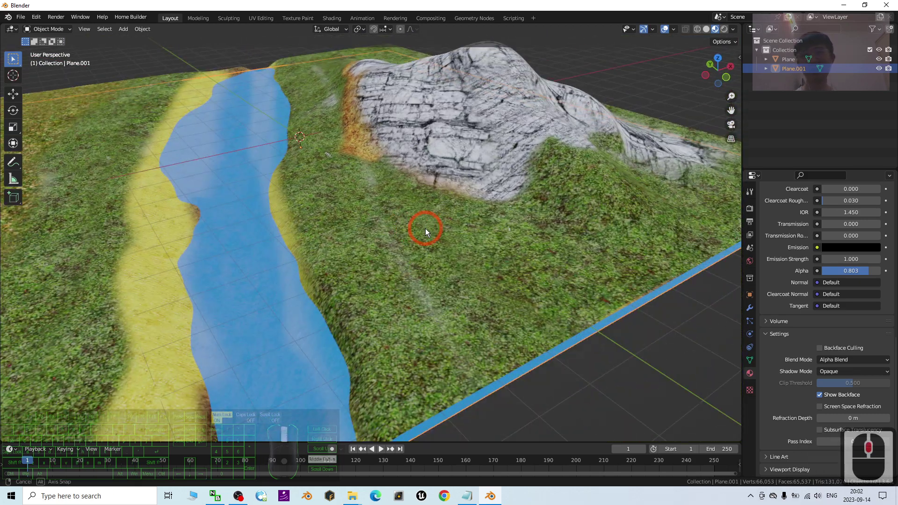
middle_drag(285, 237, 283, 229)
middle_click(302, 222)
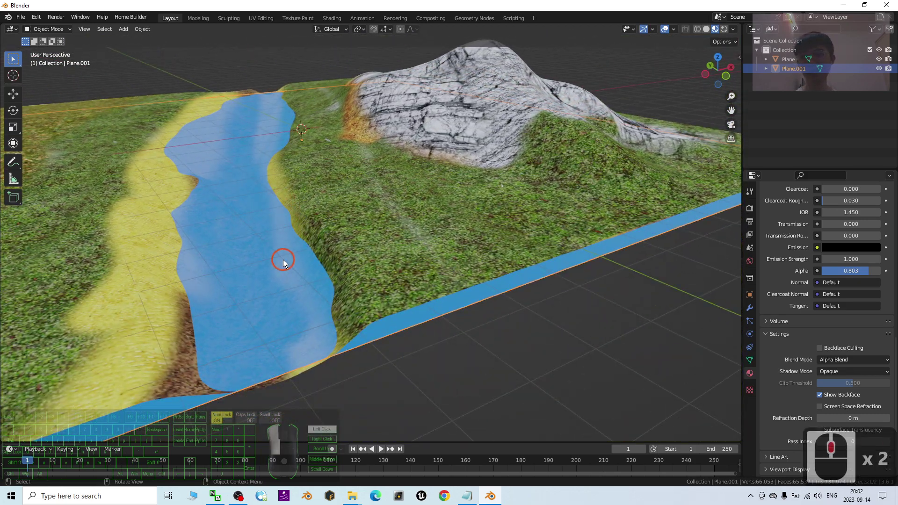
Step: Move the water plane upward by about 0.25 m so the water fills more of the channel
scroll(283, 260, down, 2)
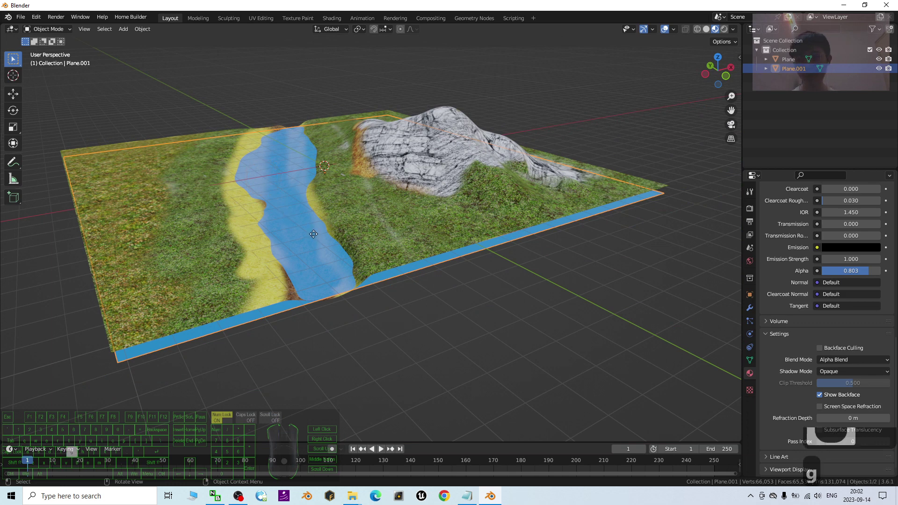
key(g)
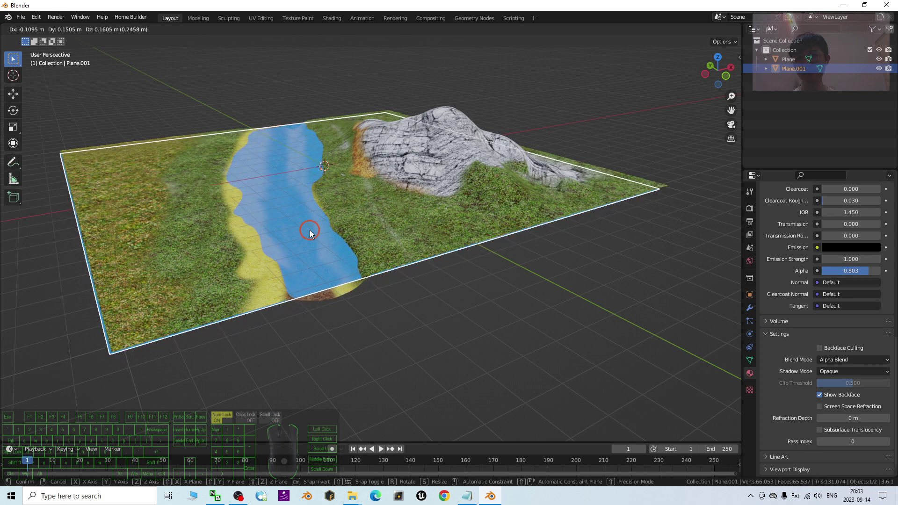
click(311, 234)
middle_drag(269, 253, 186, 114)
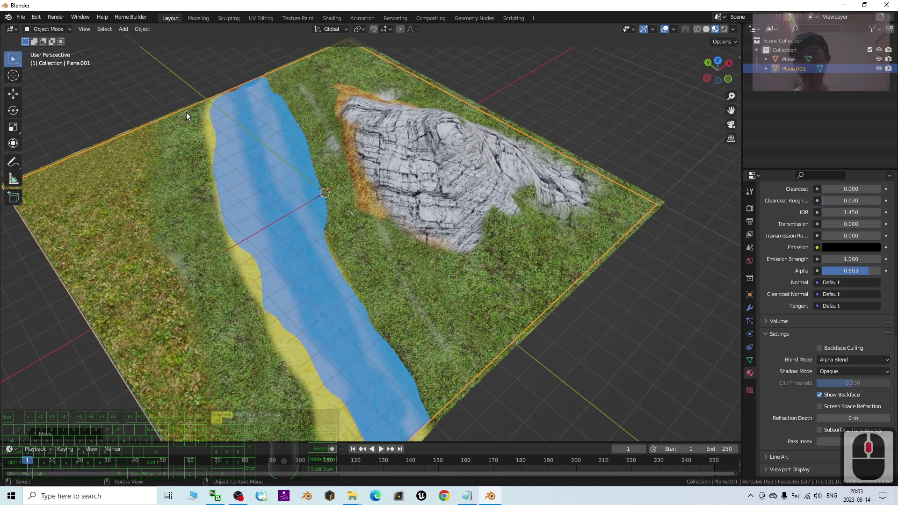
middle_drag(376, 295, 443, 233)
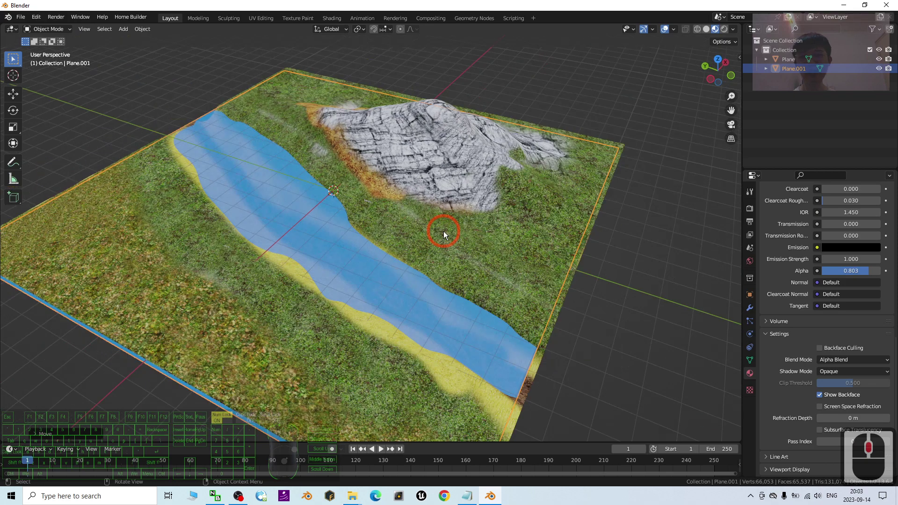
Step: Select the terrain and load desert_sand2_d.jpg from the Terrain Material Pack as the image of its brush texture
click(443, 233)
click(750, 390)
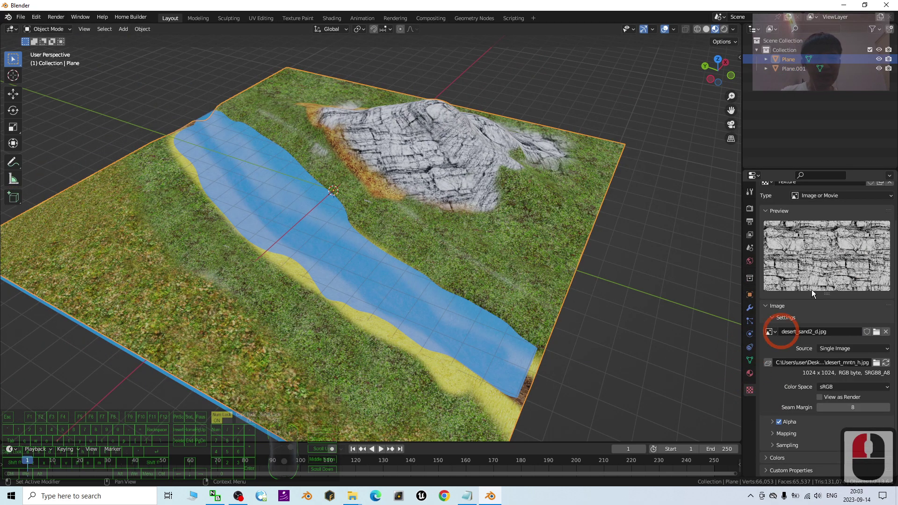
click(875, 332)
scroll(565, 315, down, 20)
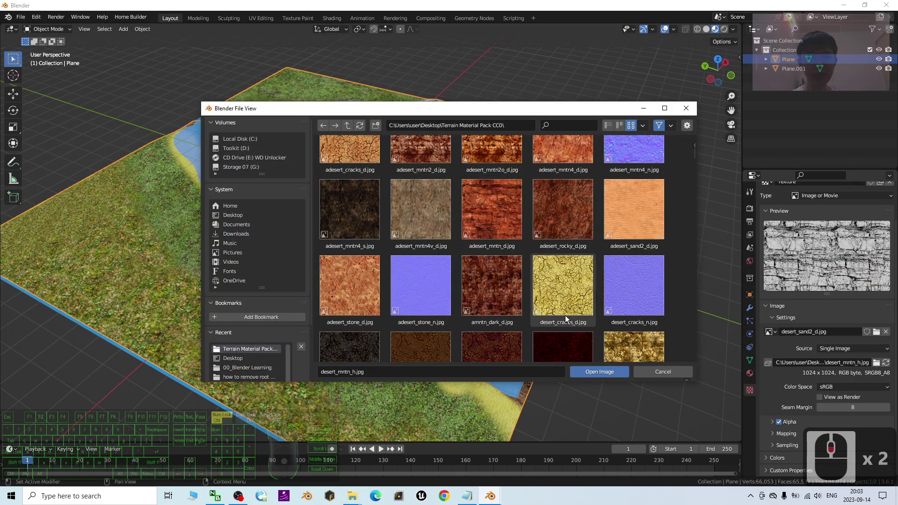
double_click(568, 234)
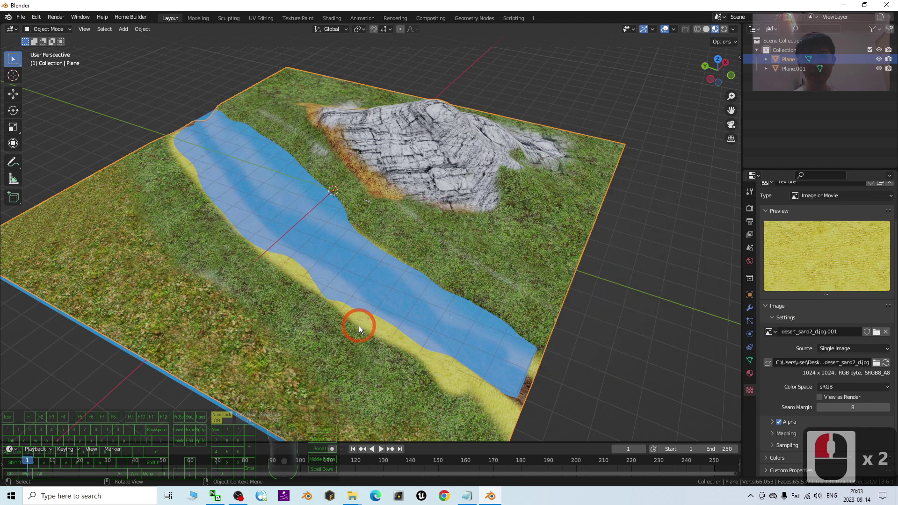
Step: In texture painting, paint a sand strip along the whole channel bank on the mountain side
click(303, 17)
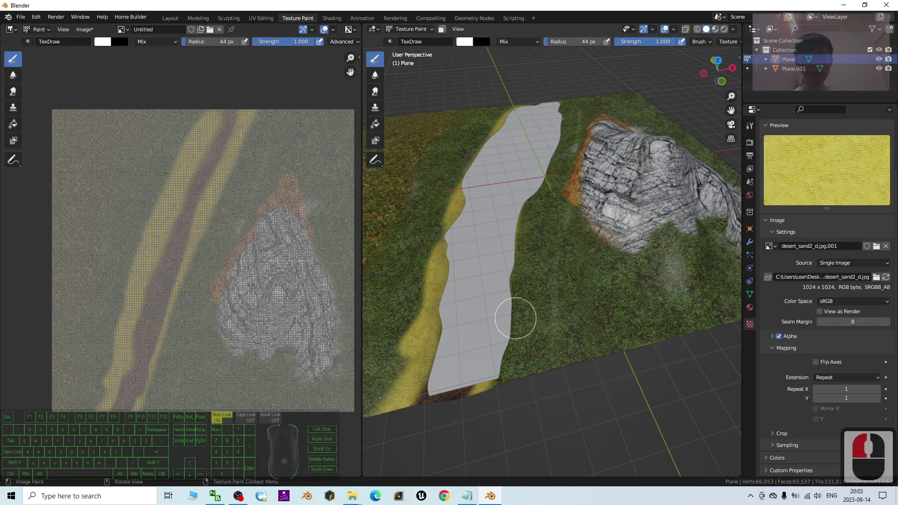
scroll(551, 267, up, 2)
scroll(521, 330, down, 1)
mouse_move(521, 330)
shift+middle_down()
mouse_move(541, 311)
mouse_move(567, 229)
shift+middle_up()
mouse_move(566, 229)
mouse_down()
mouse_move(563, 195)
mouse_move(580, 317)
mouse_move(559, 374)
mouse_up()
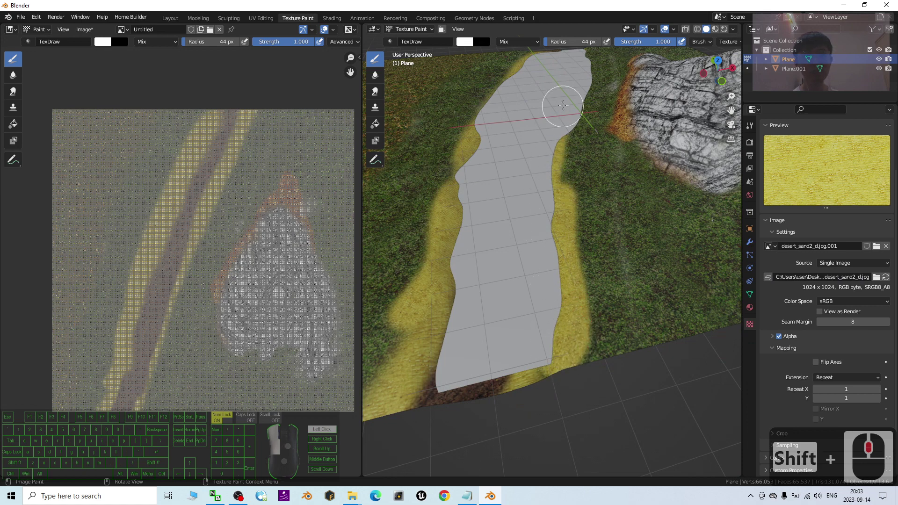
drag(563, 105, 555, 224)
shift+middle_drag(557, 136, 538, 232)
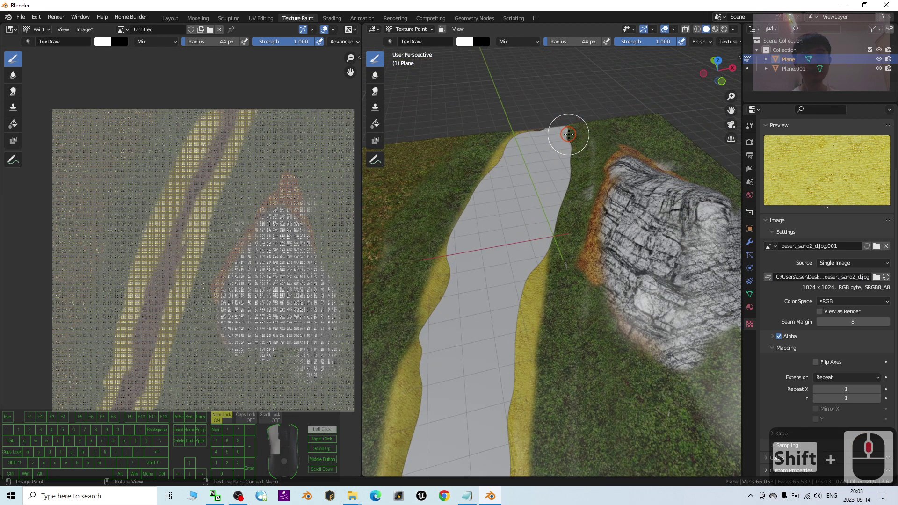
drag(568, 134, 545, 267)
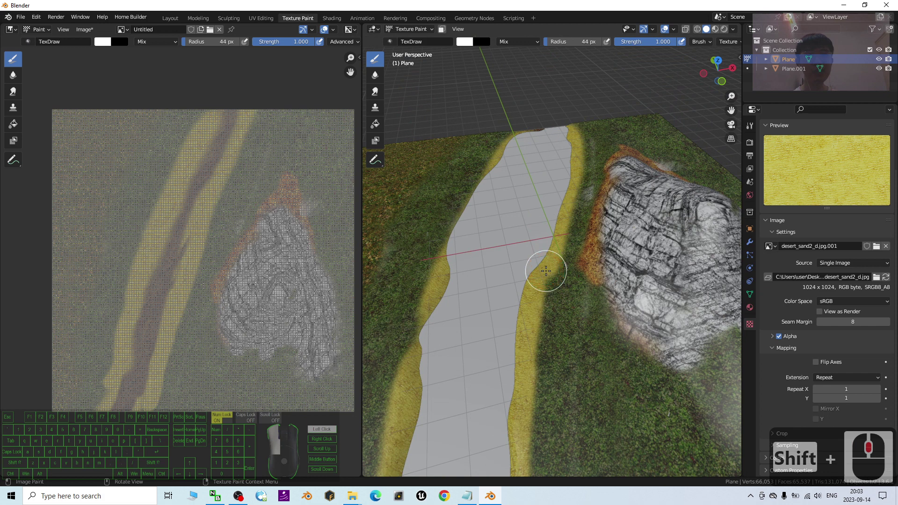
Step: Hide the water plane to check the painted sand underneath, and show it again
click(879, 69)
click(879, 69)
click(879, 68)
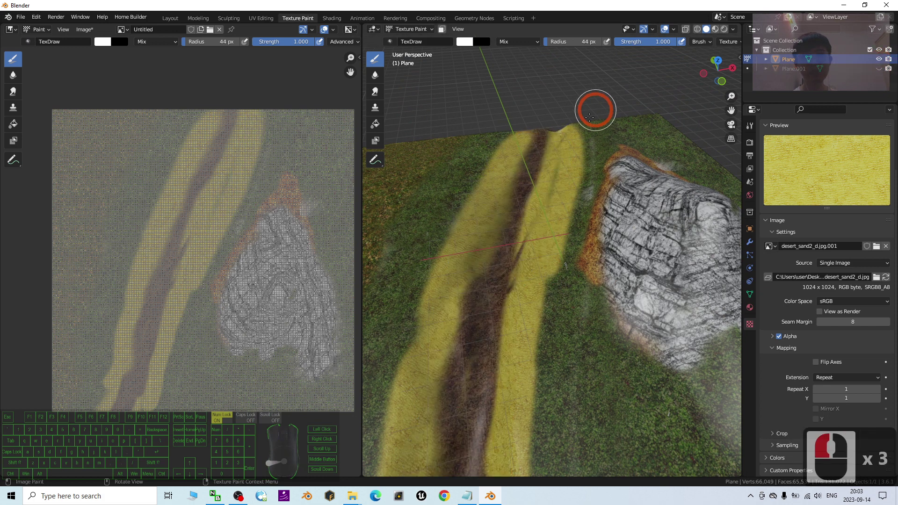
click(879, 69)
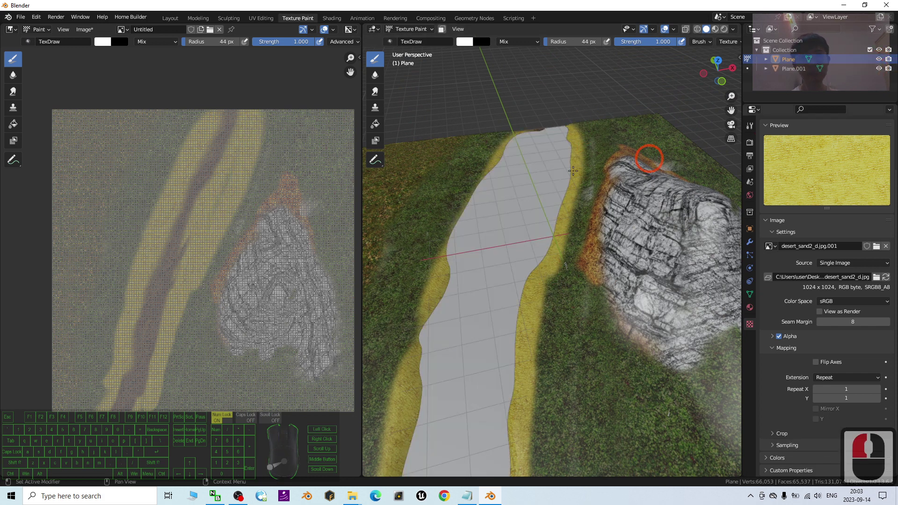
Step: Paint a wider sand strip along the channel bank opposite the mountain
scroll(497, 255, down, 2)
shift+middle_drag(497, 255, 527, 138)
mouse_move(542, 149)
mouse_down()
mouse_move(517, 195)
mouse_move(505, 271)
mouse_move(500, 387)
mouse_move(508, 376)
mouse_up()
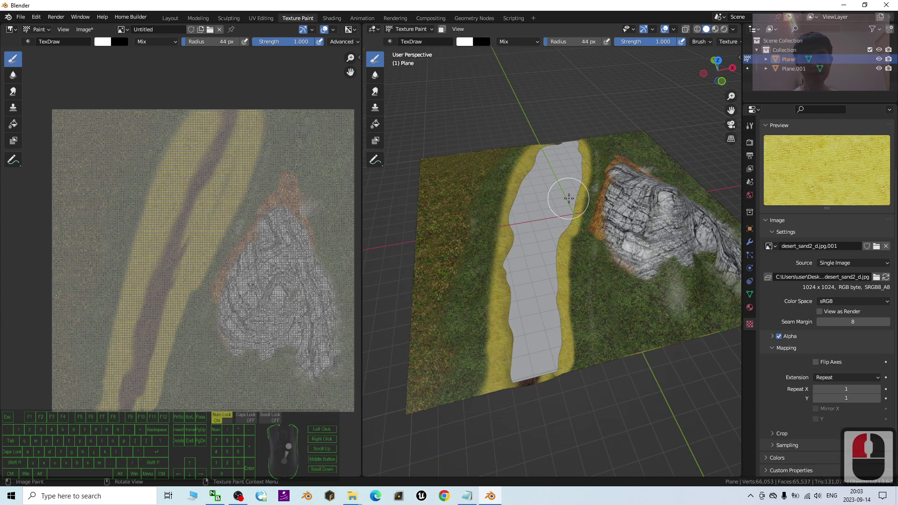
scroll(561, 237, up, 1)
scroll(561, 238, down, 1)
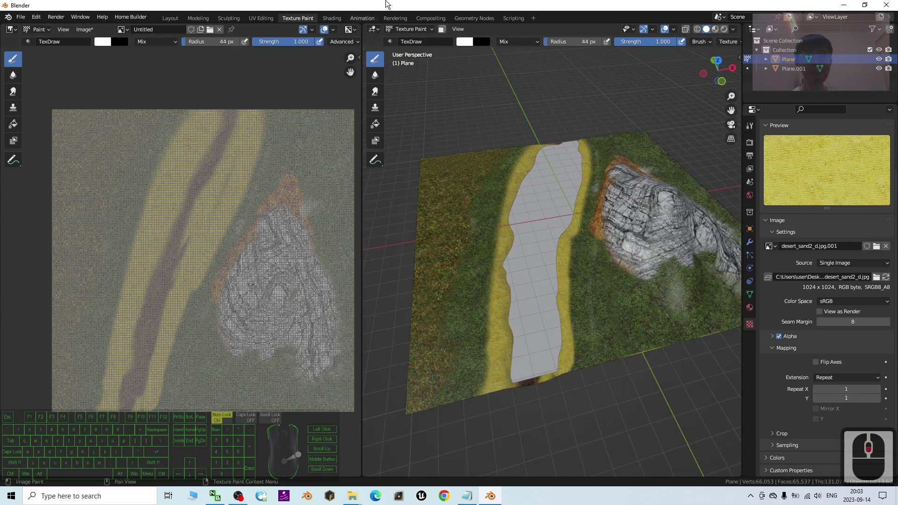
Step: Return to the Layout workspace and examine the sand banks and transparent water from several angles
click(176, 22)
middle_drag(538, 291, 403, 180)
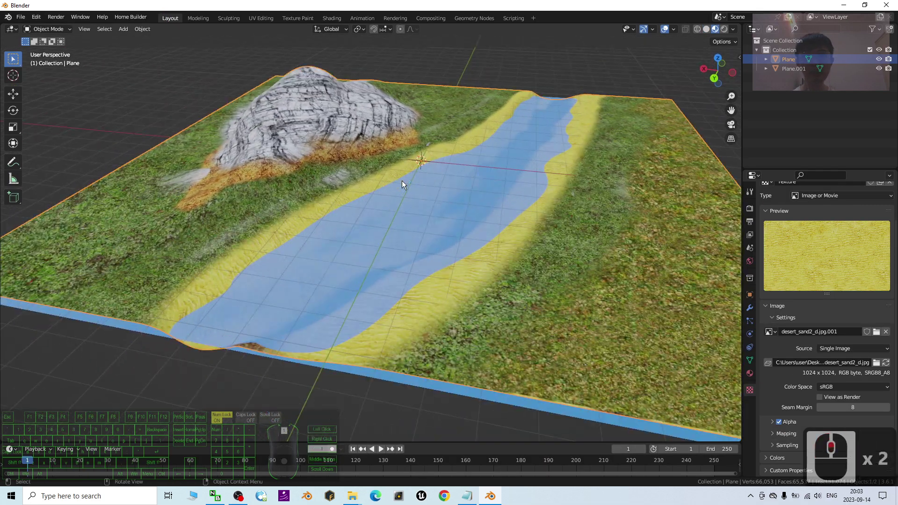
scroll(402, 180, up, 2)
shift+middle_drag(486, 195, 517, 220)
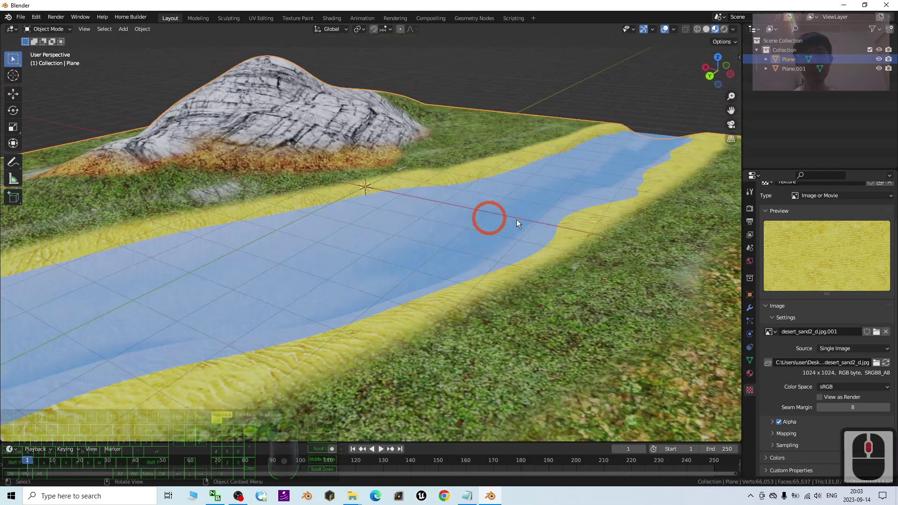
scroll(490, 240, up, 2)
scroll(547, 292, down, 3)
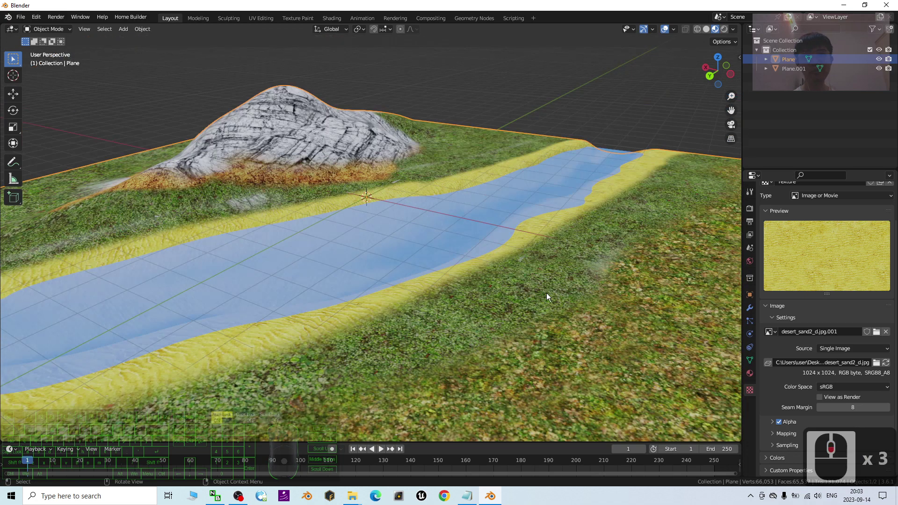
middle_drag(560, 296, 532, 296)
shift+middle_drag(346, 223, 500, 255)
middle_drag(405, 175, 256, 285)
scroll(568, 246, up, 2)
scroll(465, 221, up, 2)
scroll(465, 221, up, 1)
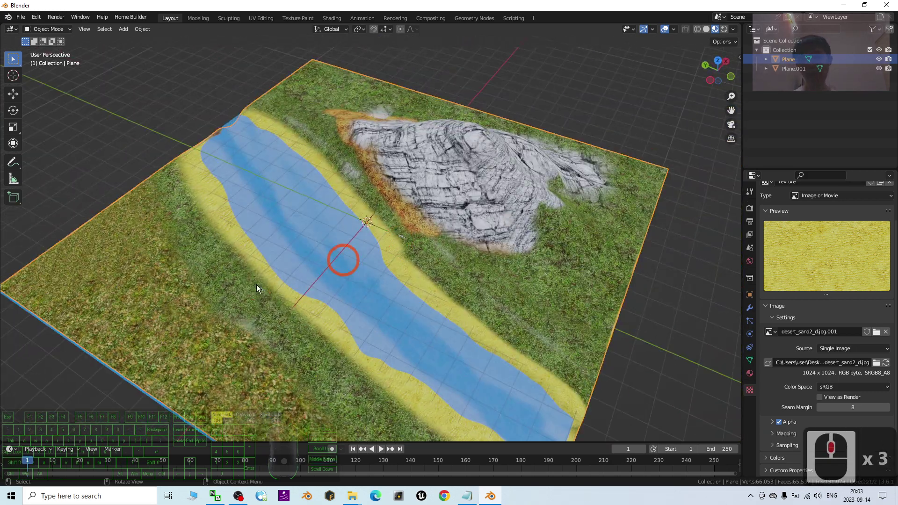
Step: Switch the terrain to sculpting with material preview shading and bring the whole terrain into view
click(161, 274)
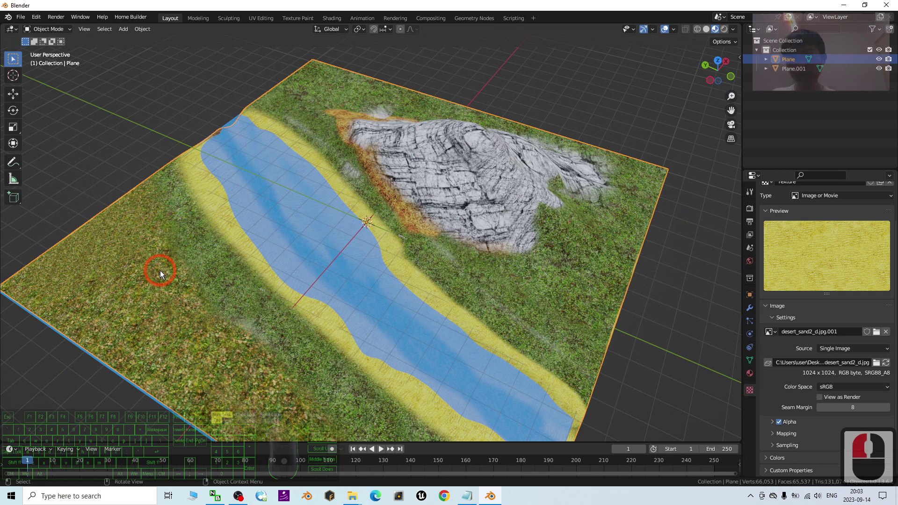
click(229, 19)
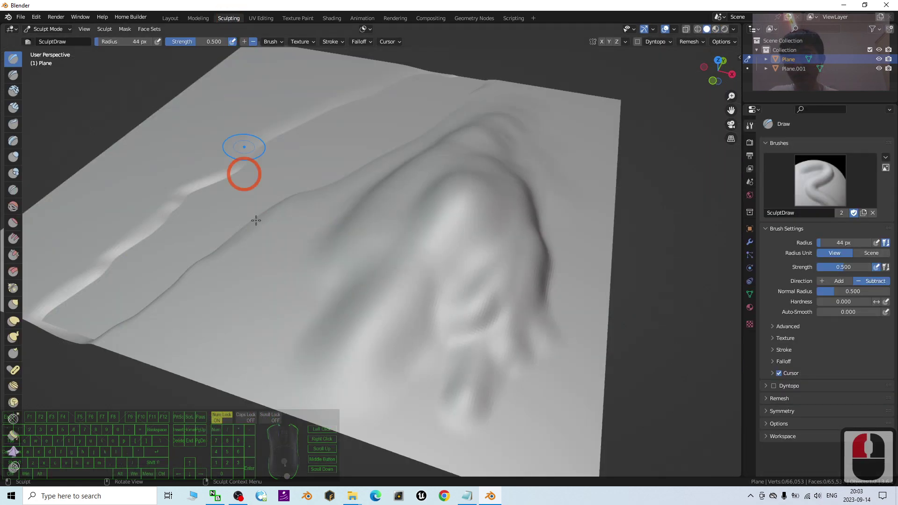
click(715, 29)
middle_drag(378, 272, 431, 262)
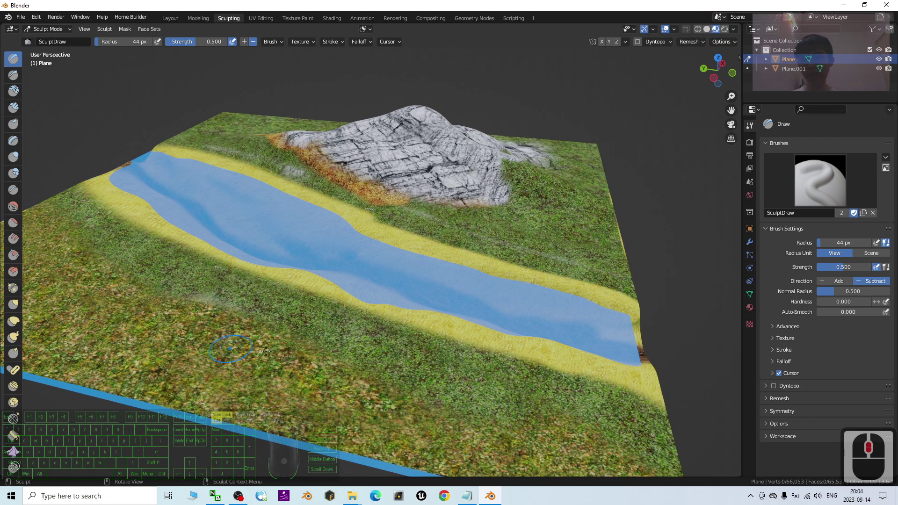
scroll(266, 351, down, 2)
shift+middle_drag(388, 332, 425, 306)
middle_drag(425, 307, 303, 290)
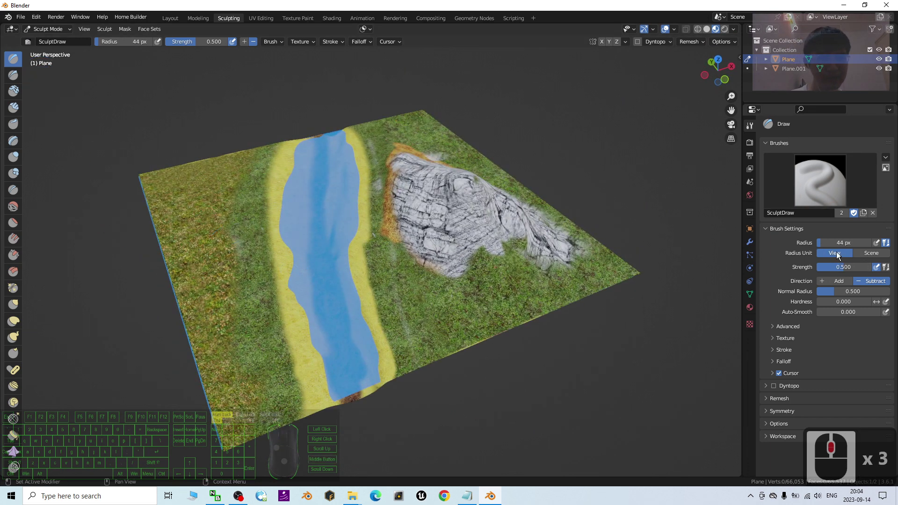
Step: Set the Draw sculpt brush's radius to 82 px and its direction to Add
drag(822, 243, 836, 242)
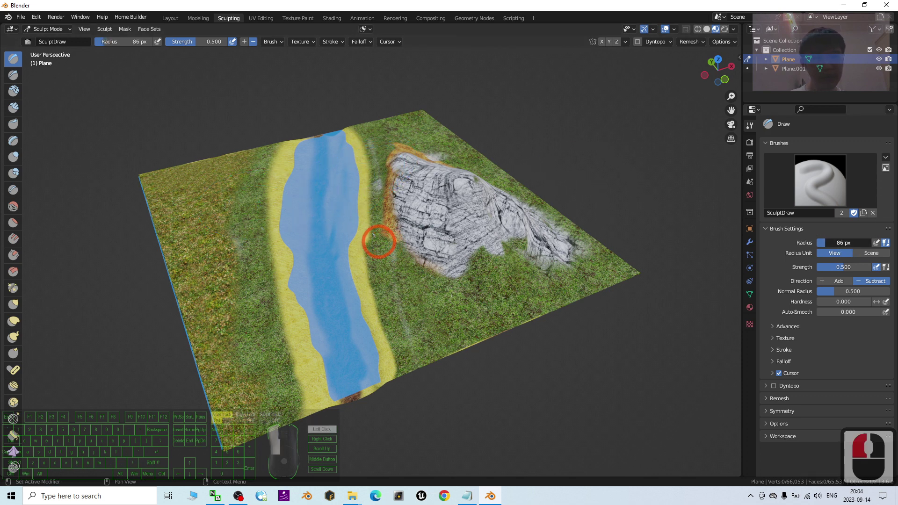
click(373, 235)
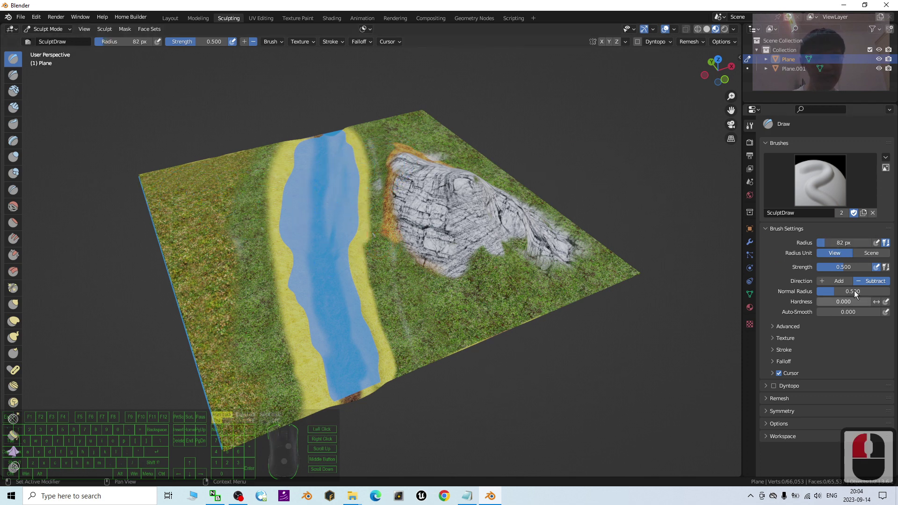
click(840, 281)
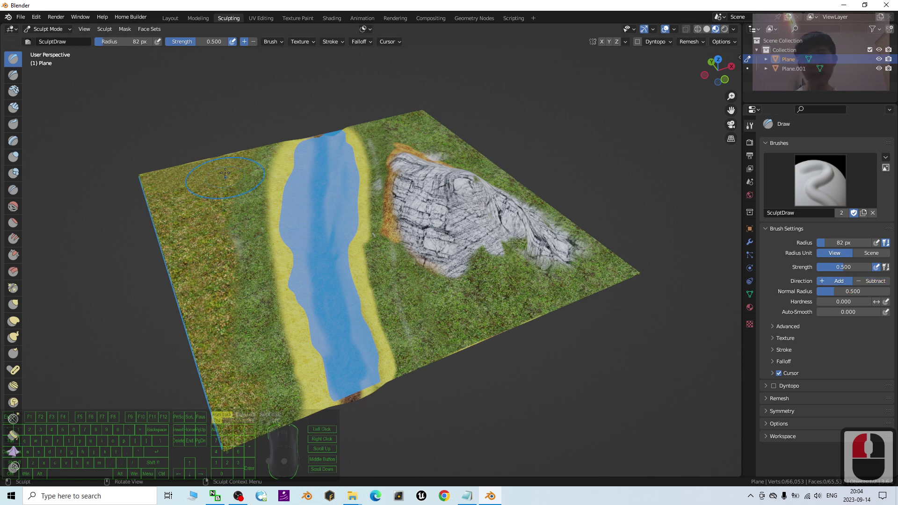
Step: Raise low hills with the Draw brush along the grassy strip on the river bank opposite the mountain
mouse_move(225, 173)
mouse_down()
mouse_move(215, 218)
mouse_move(225, 360)
mouse_move(213, 421)
mouse_move(199, 163)
mouse_move(172, 265)
mouse_up()
middle_drag(469, 293, 463, 252)
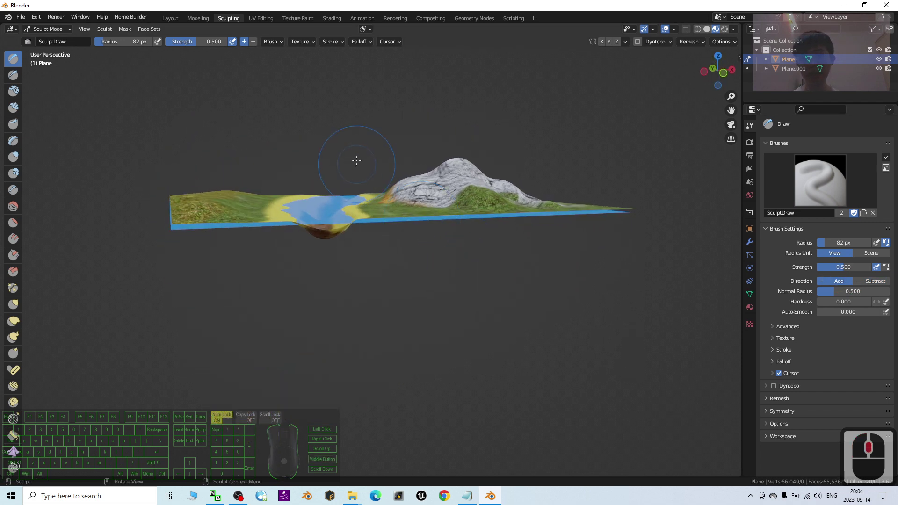
scroll(327, 152, up, 3)
middle_drag(415, 173, 415, 191)
mouse_move(446, 262)
mouse_down()
mouse_move(541, 281)
mouse_move(568, 264)
mouse_move(510, 239)
mouse_up()
middle_drag(491, 245, 179, 222)
mouse_move(179, 222)
mouse_down()
mouse_move(195, 324)
mouse_move(207, 271)
mouse_move(213, 322)
mouse_move(178, 383)
mouse_up()
mouse_move(454, 249)
middle_down()
mouse_move(422, 225)
mouse_move(405, 226)
mouse_move(566, 191)
mouse_move(617, 222)
middle_up()
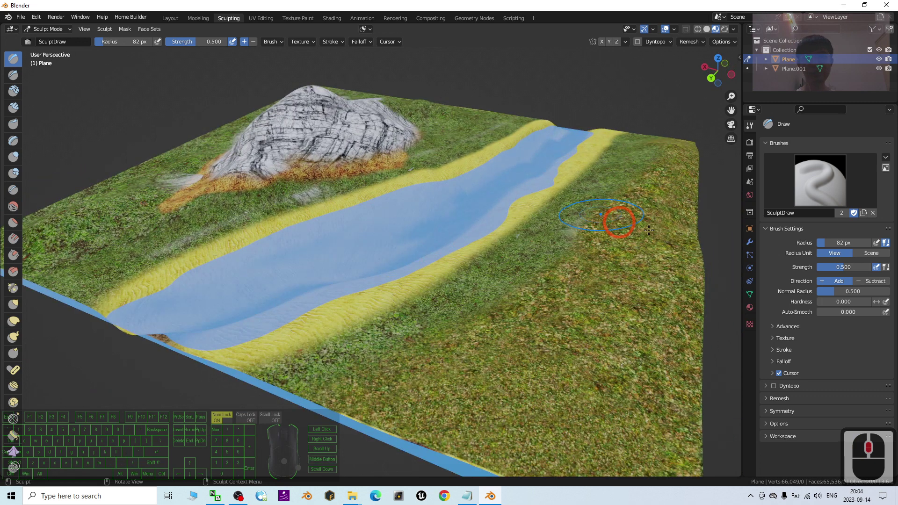
mouse_move(617, 223)
mouse_down()
mouse_move(561, 345)
mouse_move(561, 321)
mouse_move(521, 311)
mouse_move(559, 275)
mouse_up()
Step: Select the water plane, Plane.001
mouse_move(559, 274)
middle_down()
mouse_move(593, 259)
mouse_move(441, 276)
mouse_move(398, 153)
middle_up()
scroll(436, 212, up, 2)
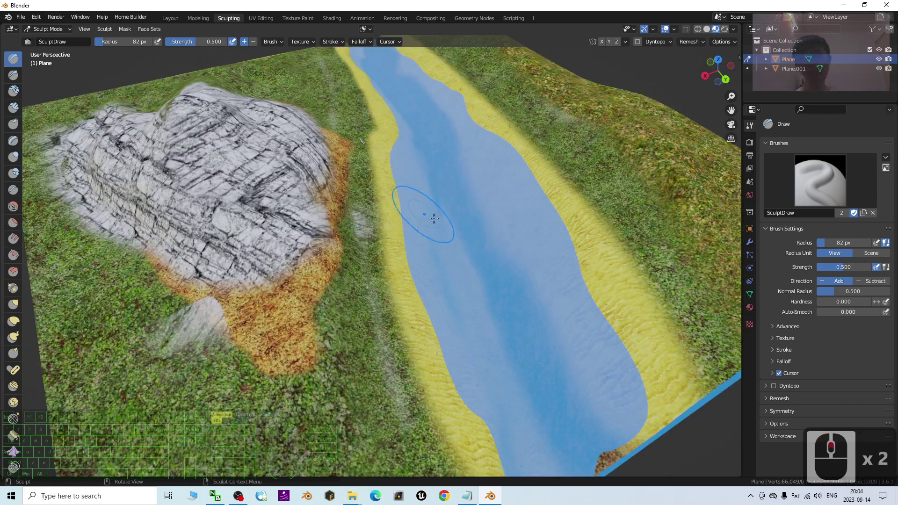
scroll(433, 219, down, 1)
shift+middle_drag(497, 243, 533, 254)
shift+middle_drag(636, 167, 599, 168)
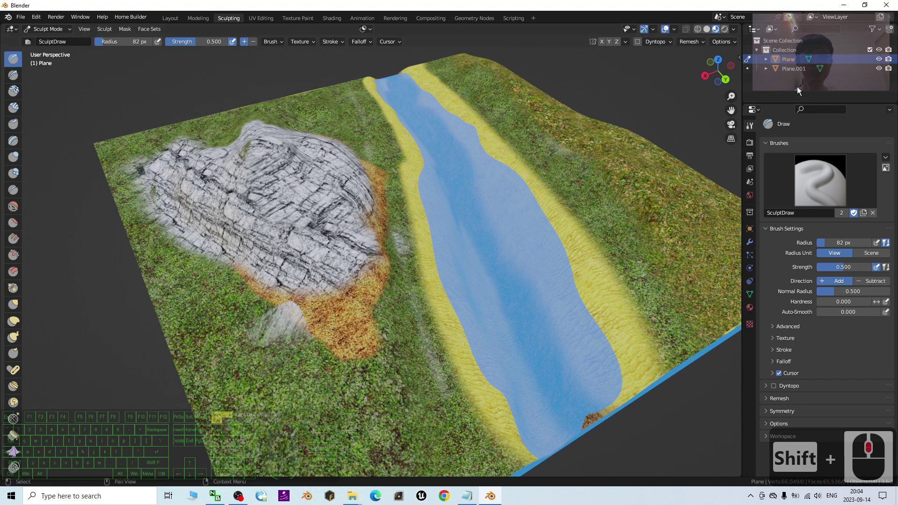
click(790, 68)
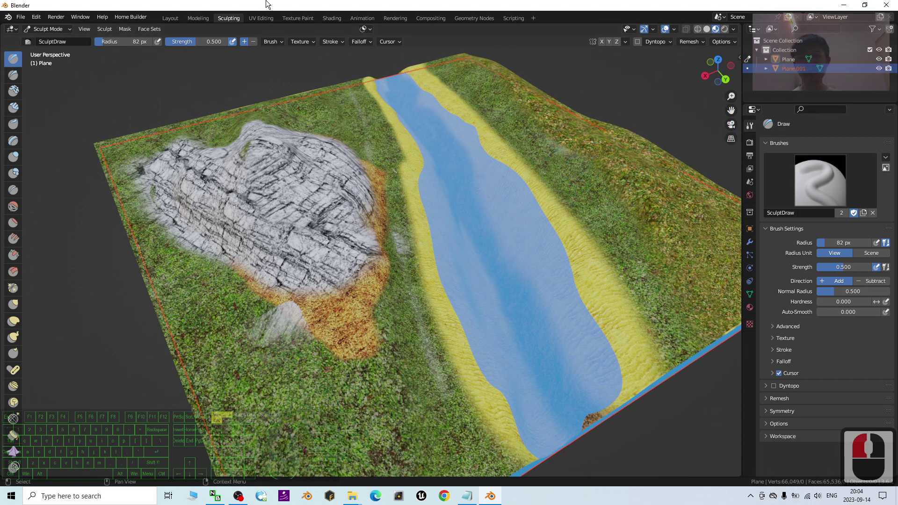
Step: Reduce the Blender window and minimize the open File Explorer windows to uncover the desktop
drag(268, 5, 440, 12)
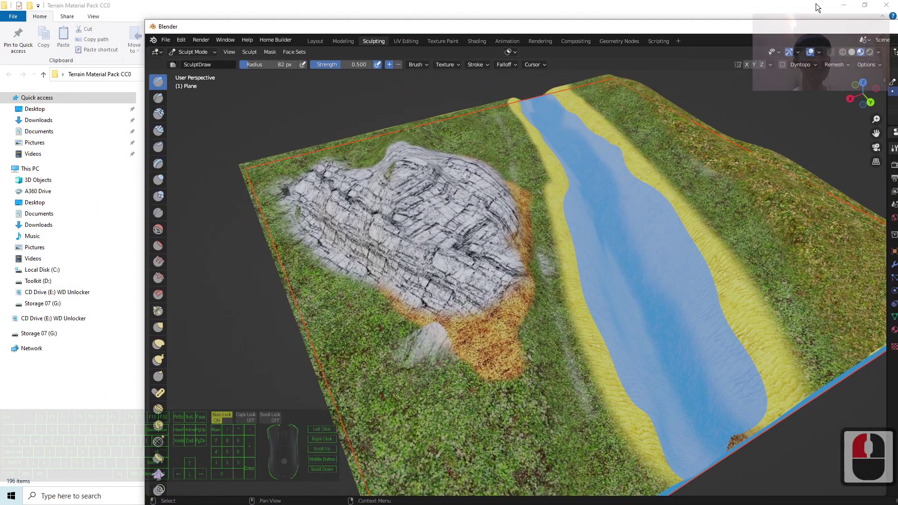
click(842, 5)
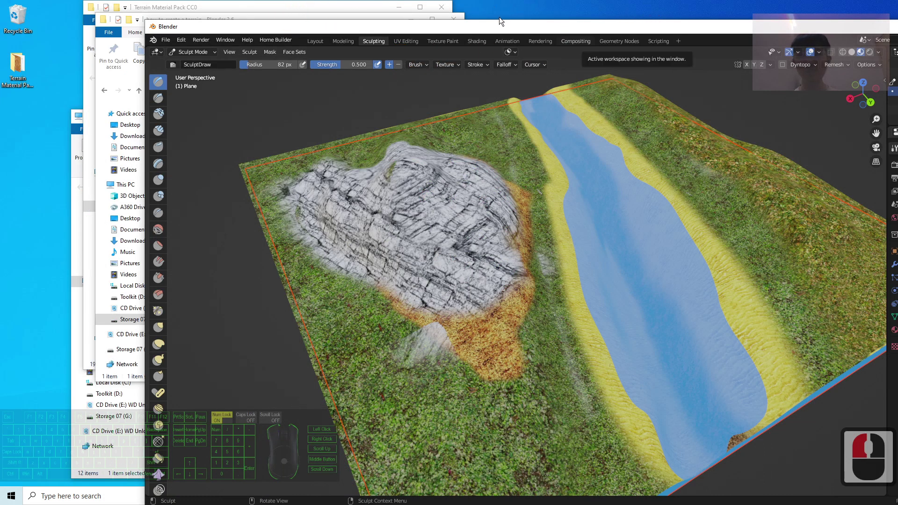
drag(498, 26, 414, 41)
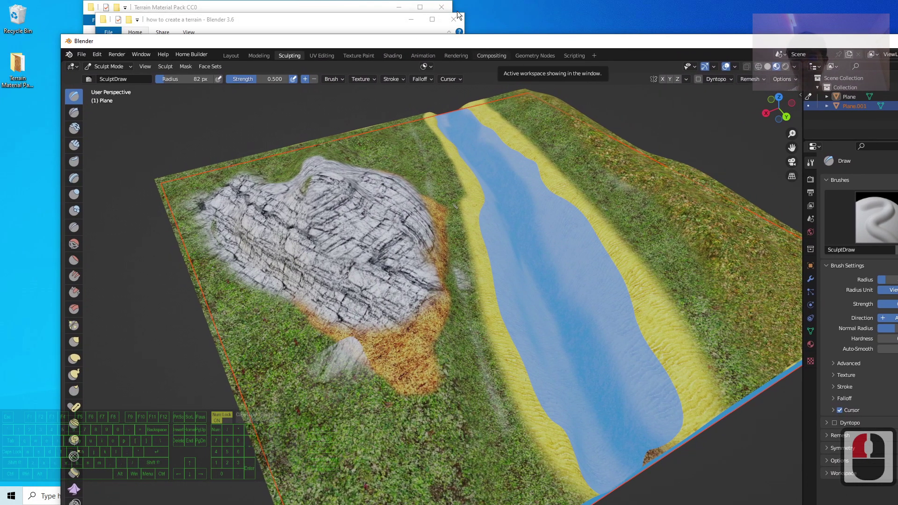
click(407, 17)
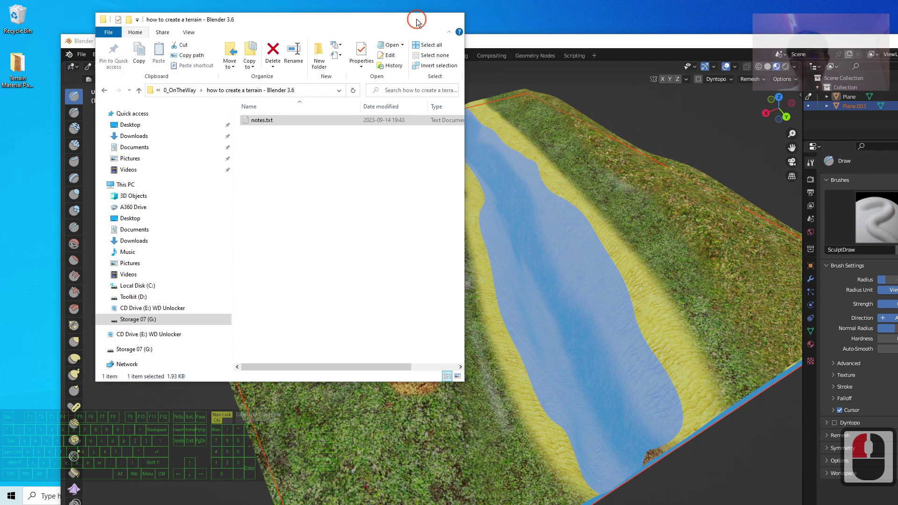
drag(289, 40, 386, 50)
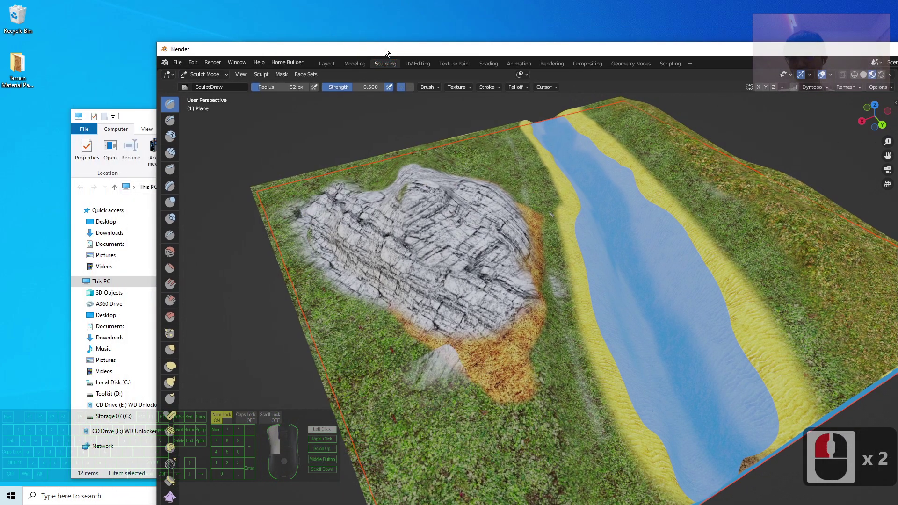
click(153, 113)
drag(154, 113, 443, 114)
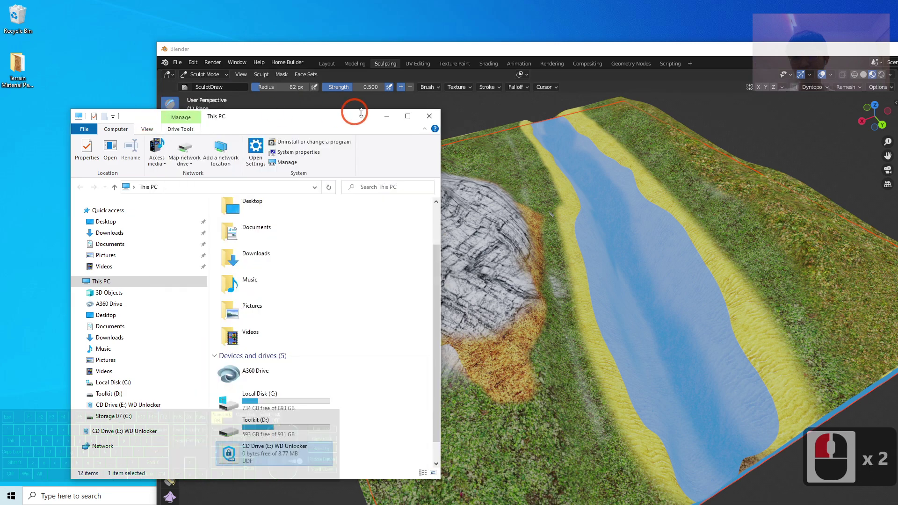
click(387, 114)
Step: Save the project to the Desktop as terrain01.blend
click(177, 63)
click(205, 149)
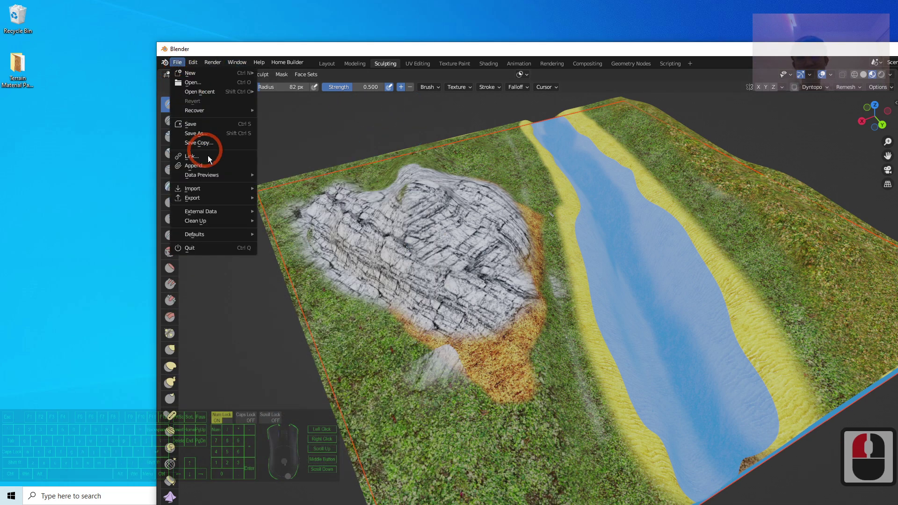
click(195, 133)
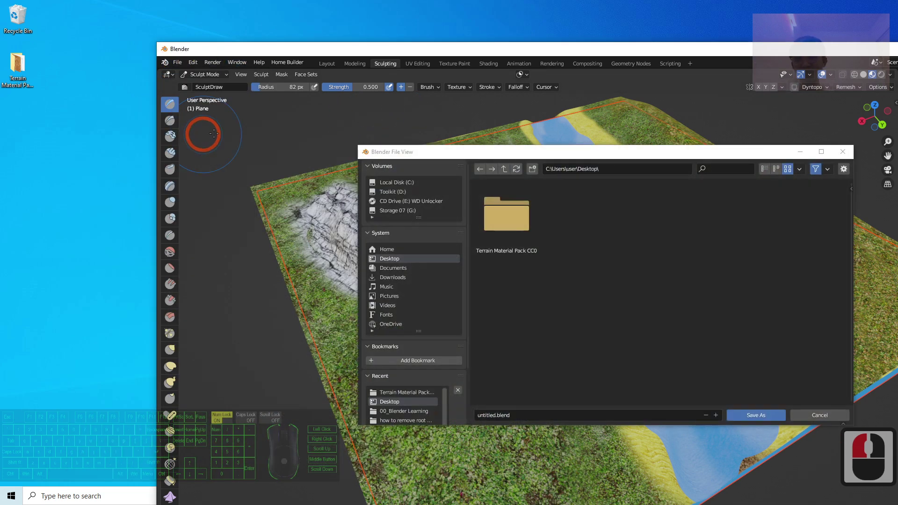
click(555, 473)
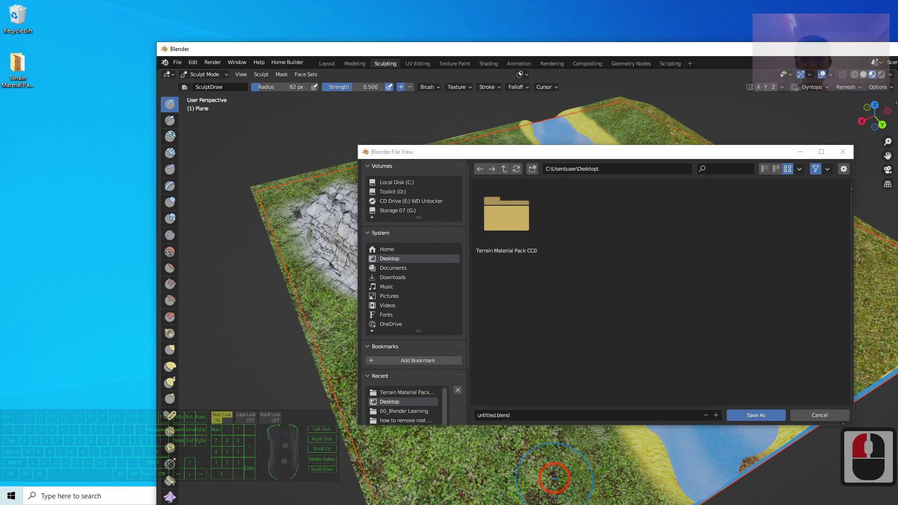
click(525, 420)
text(terrain01)
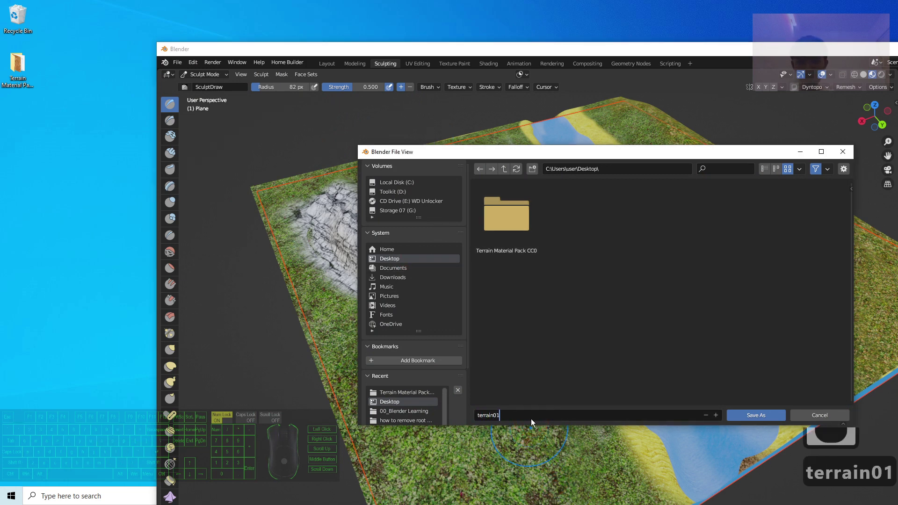
key(Return)
key(Return)
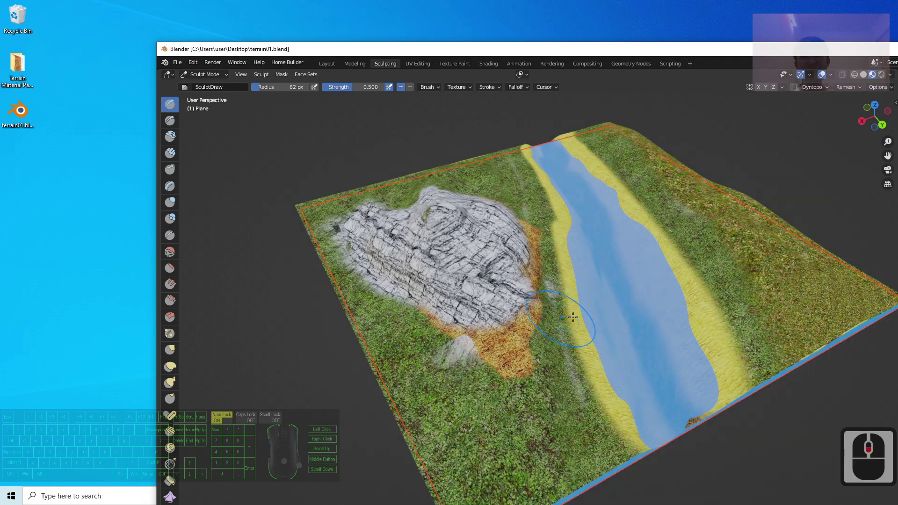
Step: Export the scene to the Desktop as terrain01.fbx with path mode Copy and embedded textures
middle_drag(572, 317, 585, 301)
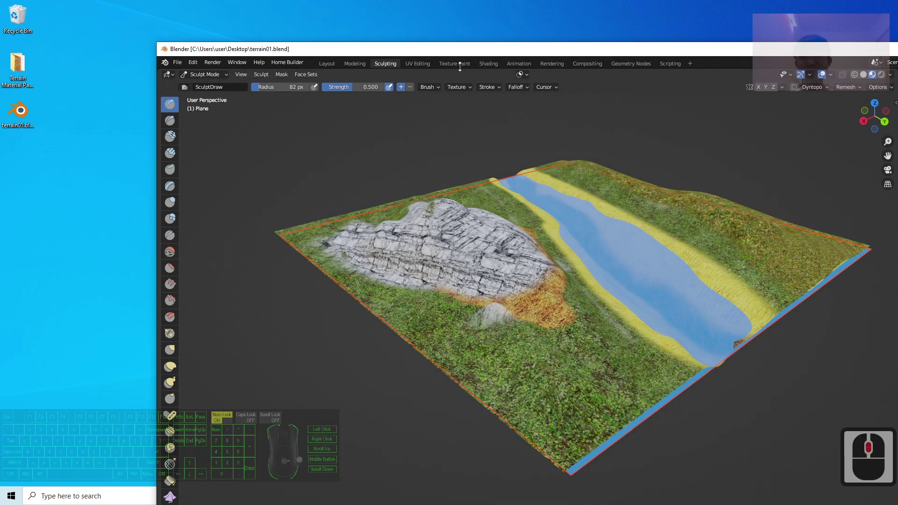
drag(497, 48, 434, 29)
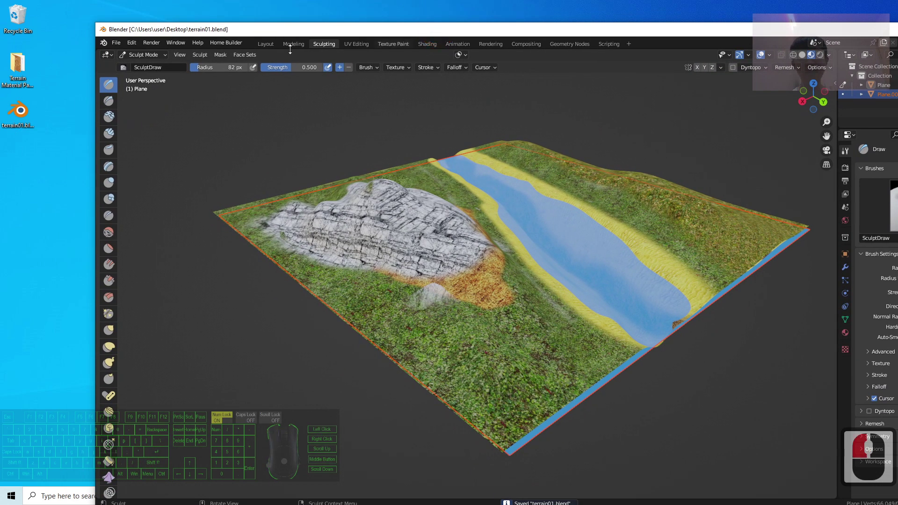
click(119, 43)
click(140, 179)
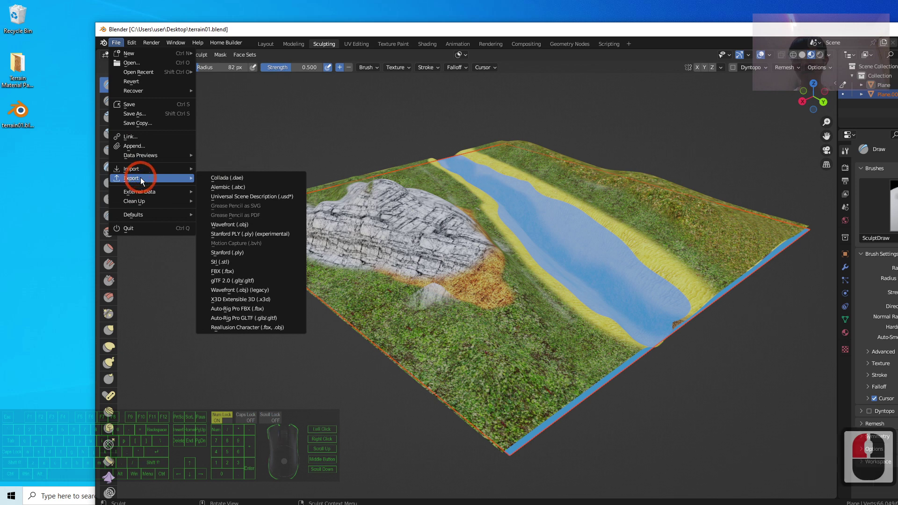
click(227, 271)
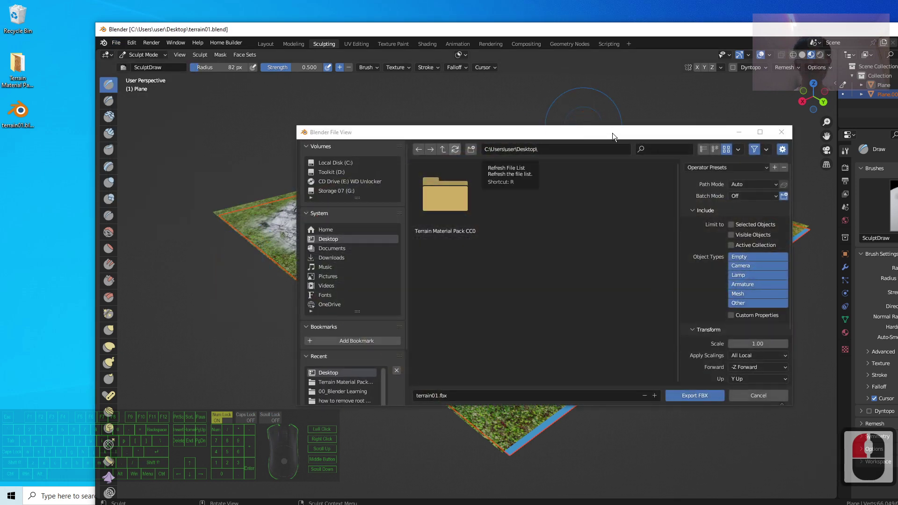
drag(613, 136, 494, 124)
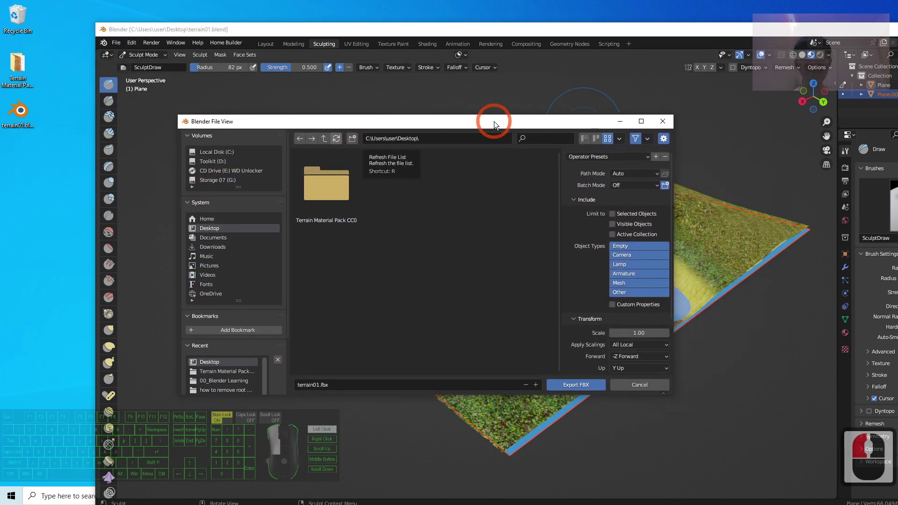
click(628, 175)
click(625, 234)
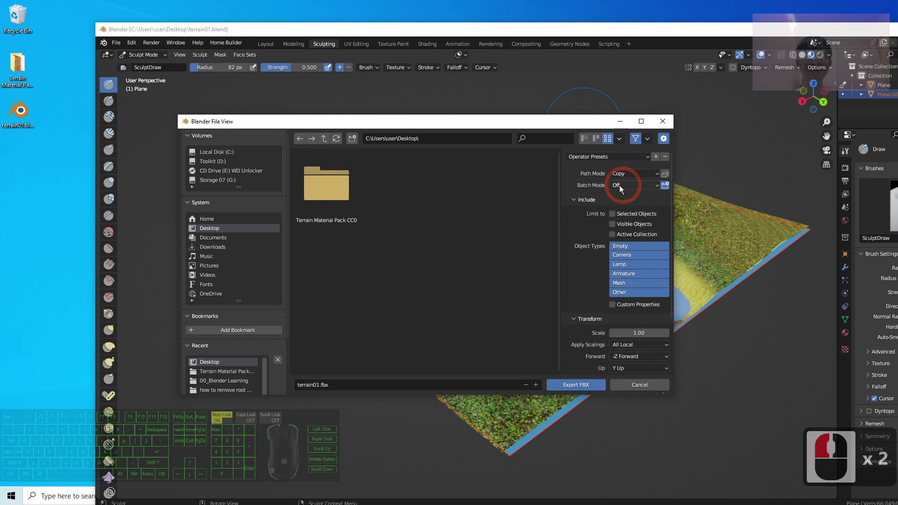
click(666, 177)
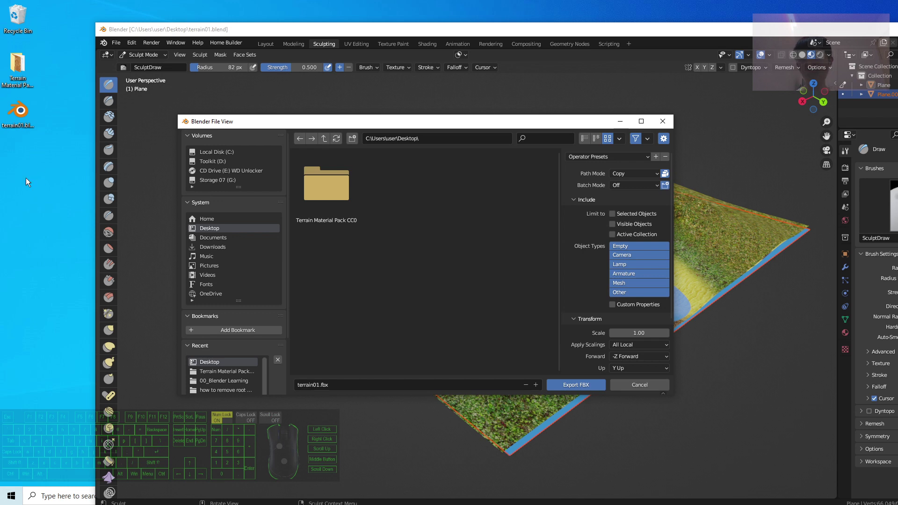
double_click(576, 387)
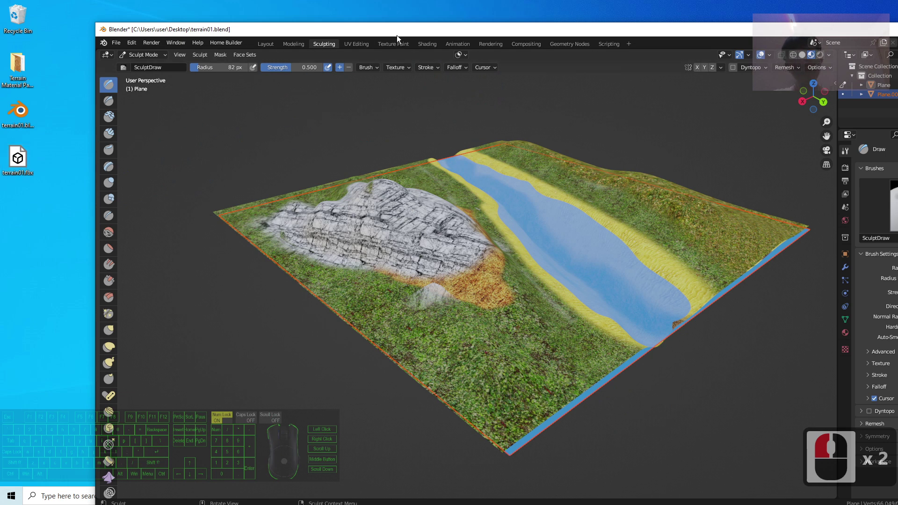
drag(358, 29, 391, 57)
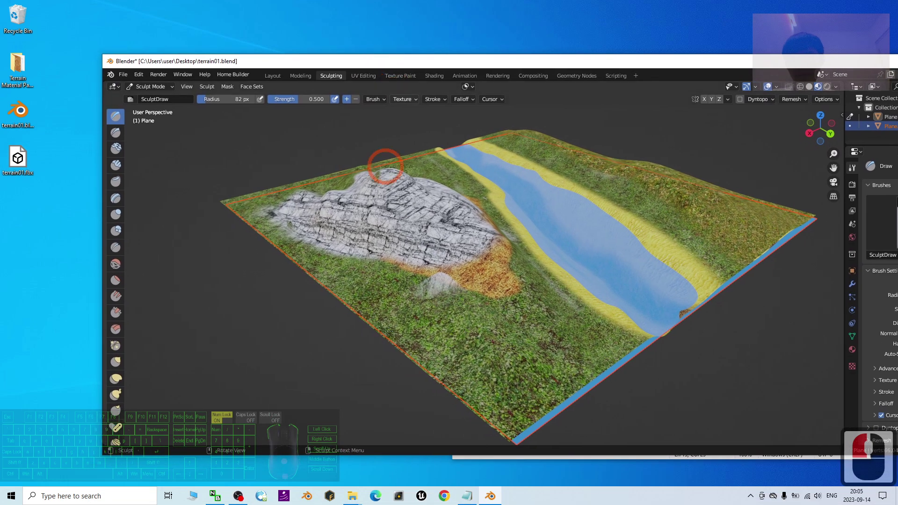
click(247, 498)
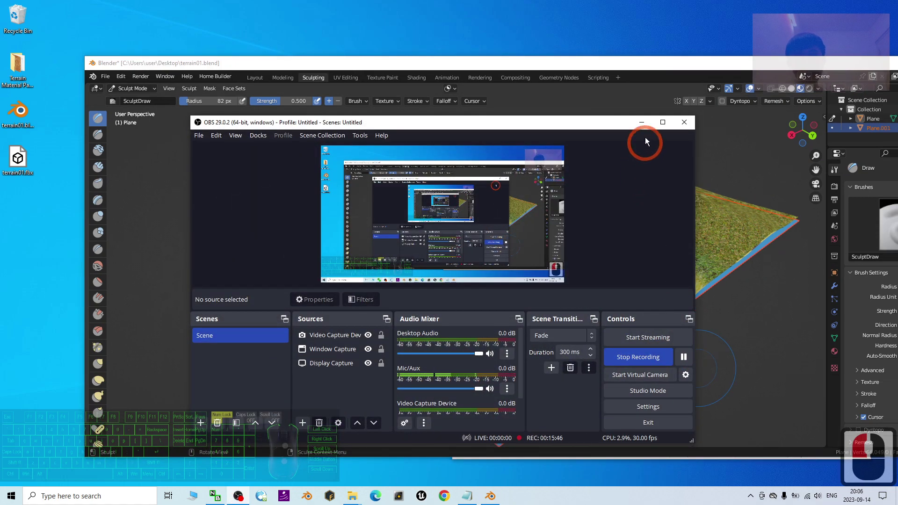
click(642, 123)
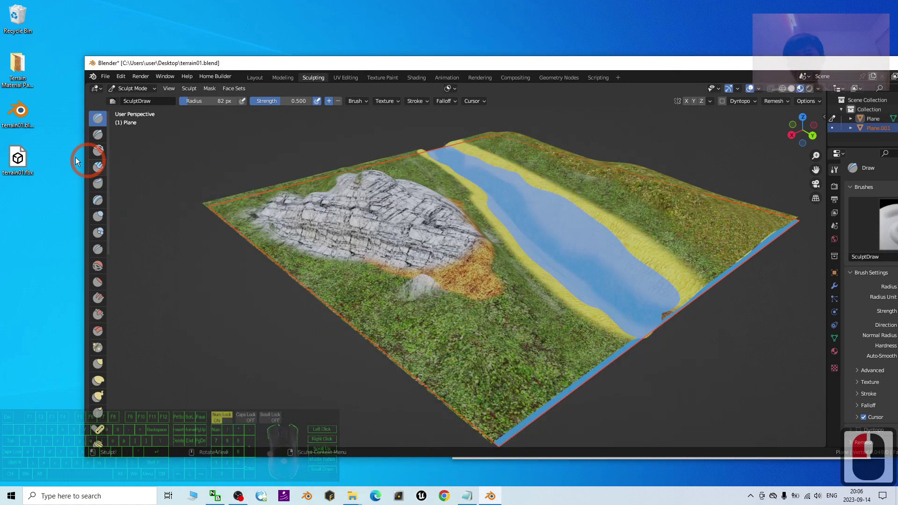
Step: Open the exported terrain01.fbx in 3D Viewer, examine the terrain and water, and close the viewer
double_click(19, 153)
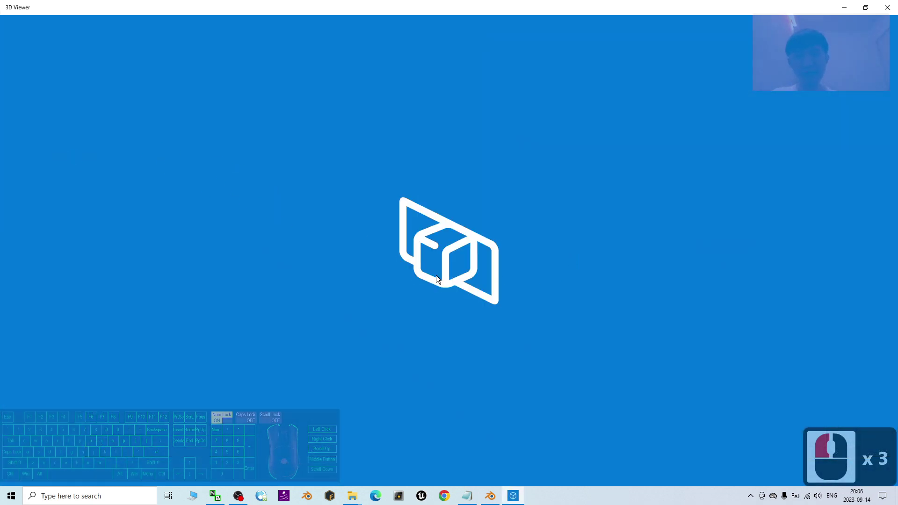
scroll(444, 270, up, 3)
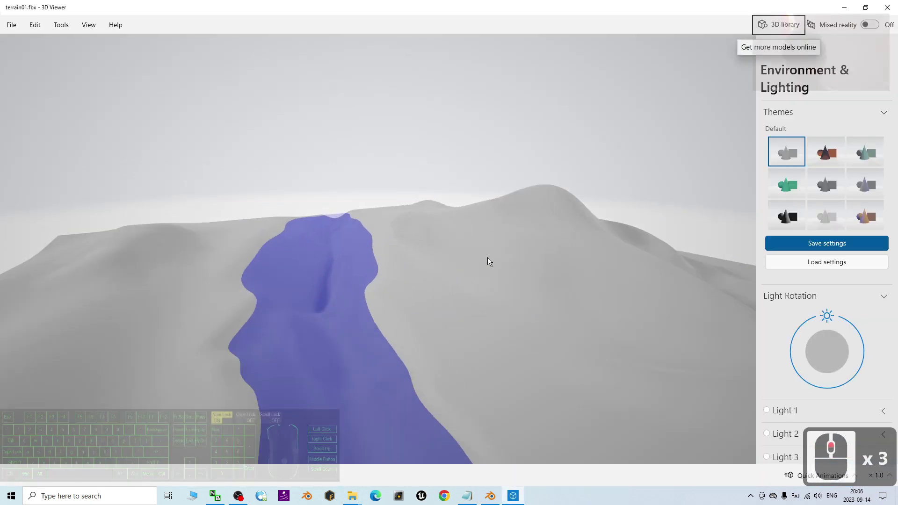
middle_drag(560, 288, 537, 304)
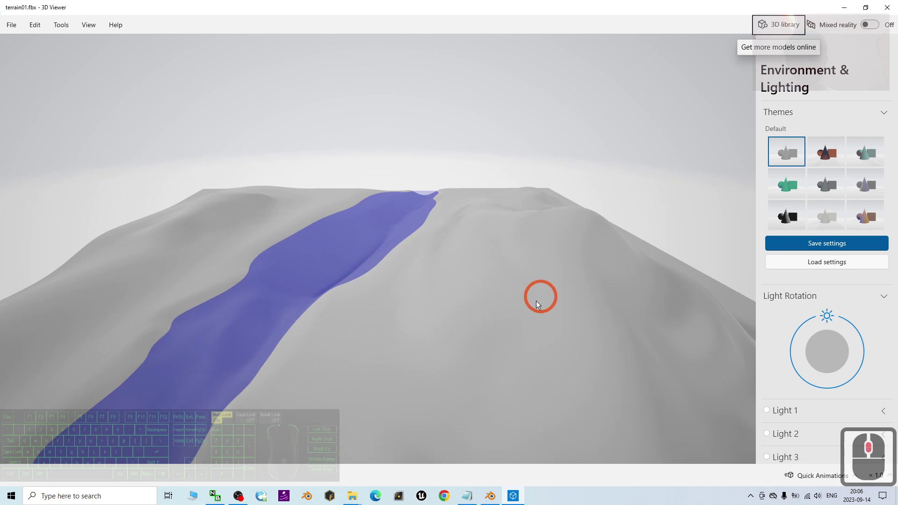
click(894, 8)
Step: Maximize the Blender window and return to the Layout workspace
click(100, 75)
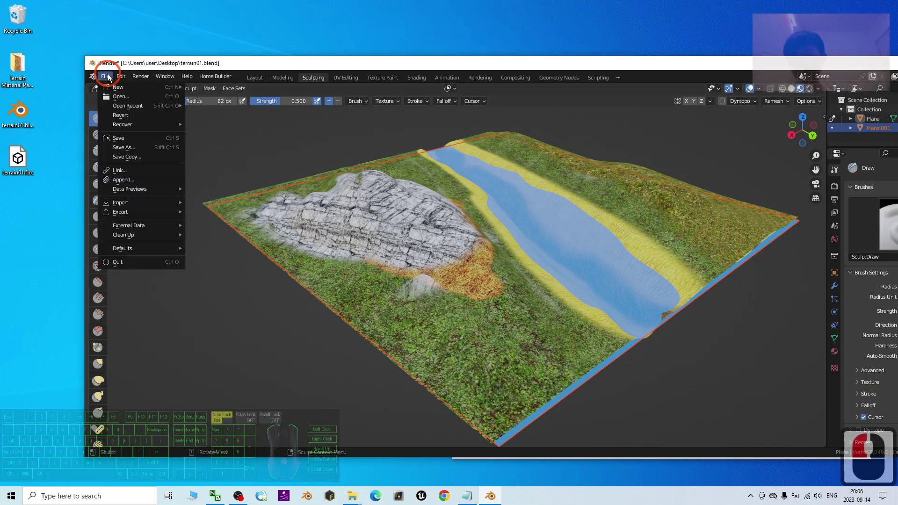
click(170, 59)
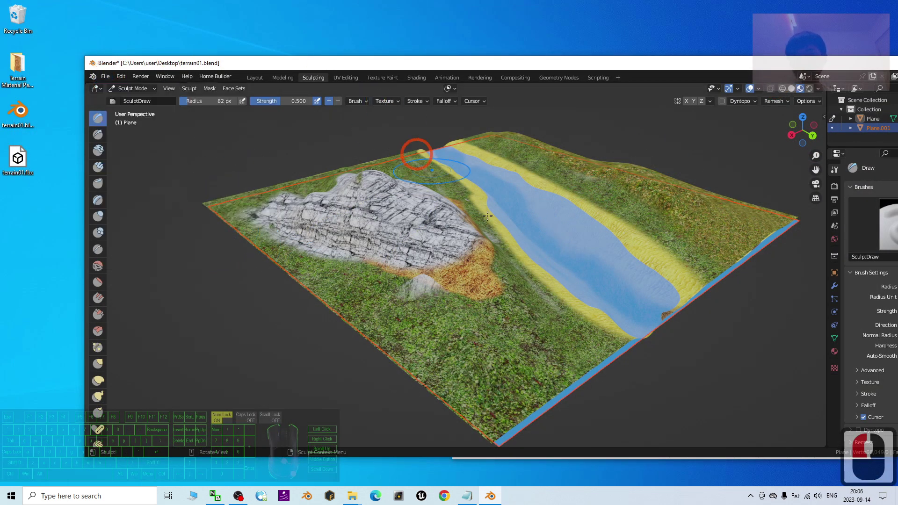
drag(503, 63, 473, 1)
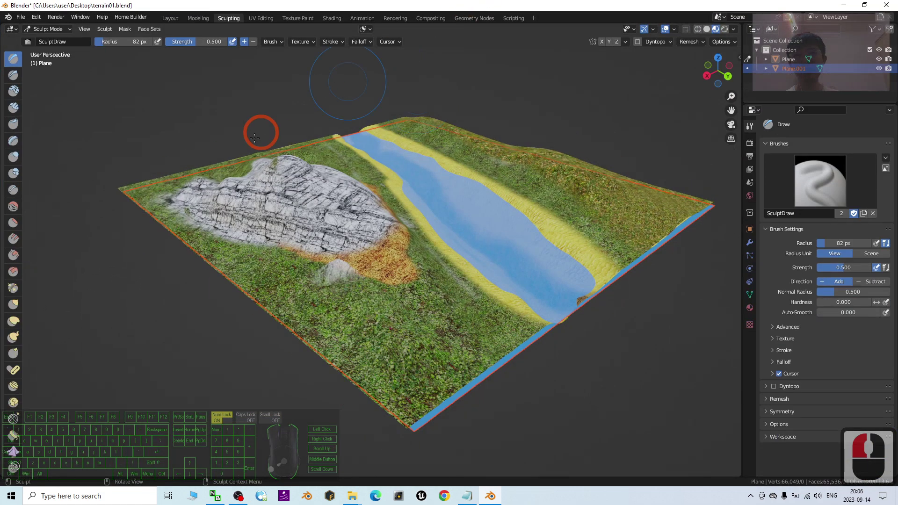
click(49, 29)
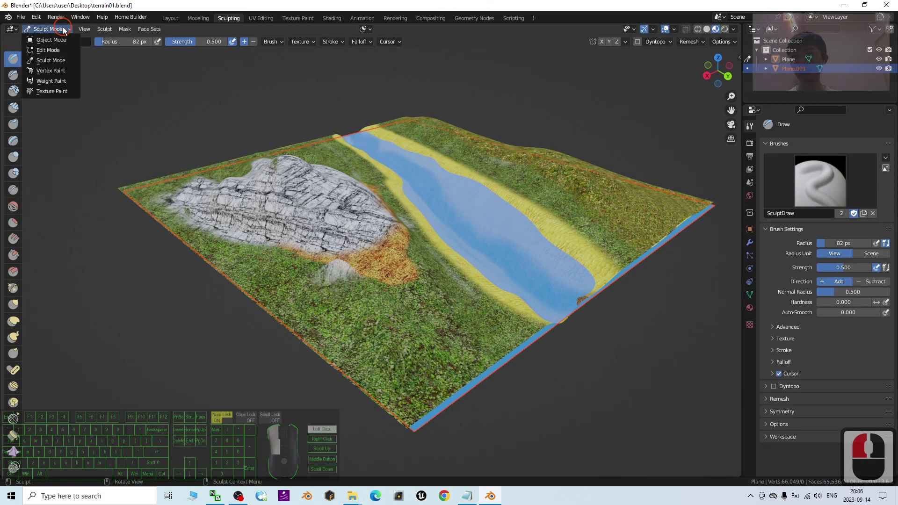
click(166, 19)
click(166, 18)
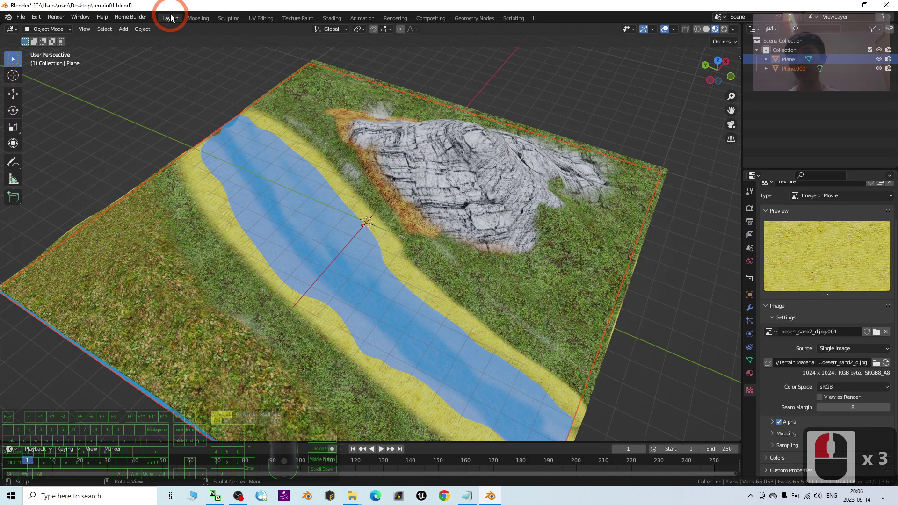
Step: Select the terrain plane in the Layout workspace and bring it into the UV Editing workspace
click(166, 18)
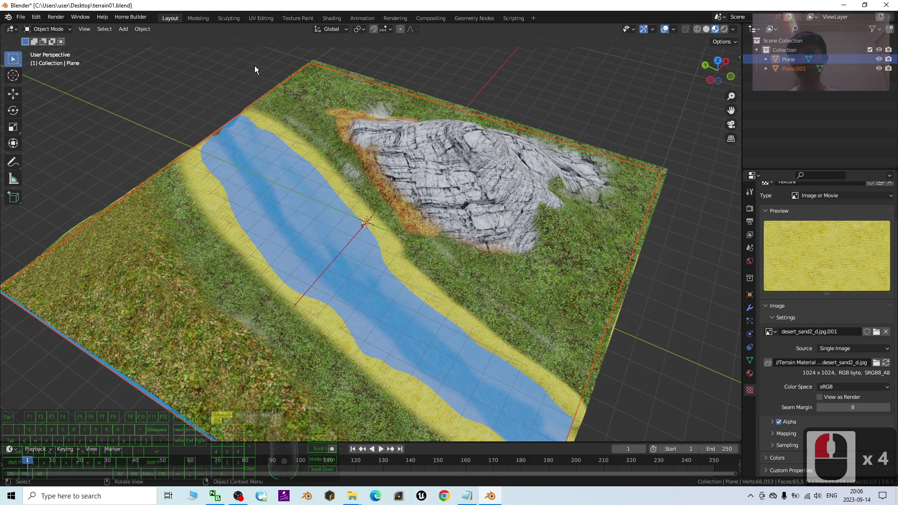
click(480, 213)
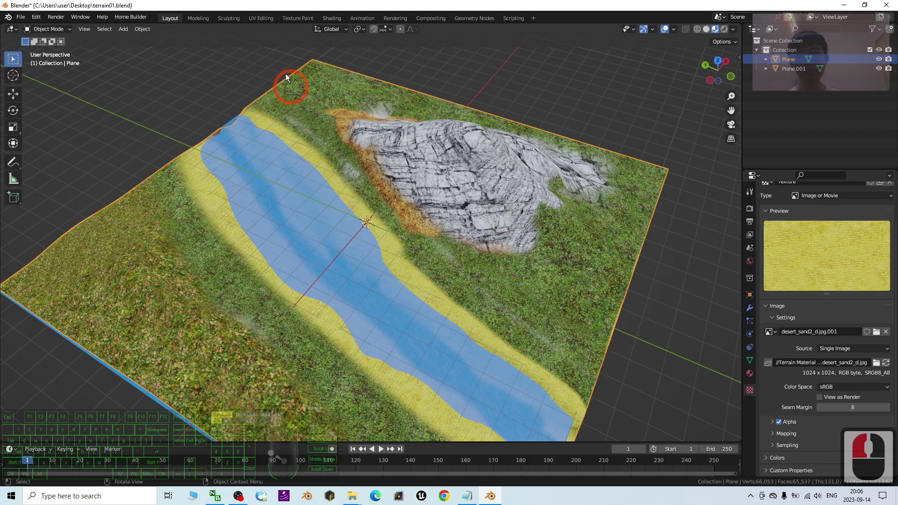
click(264, 19)
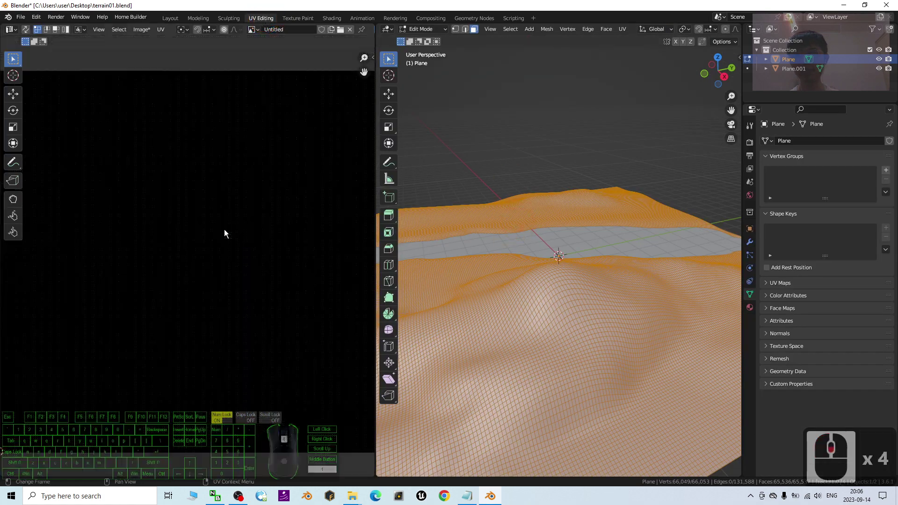
click(267, 21)
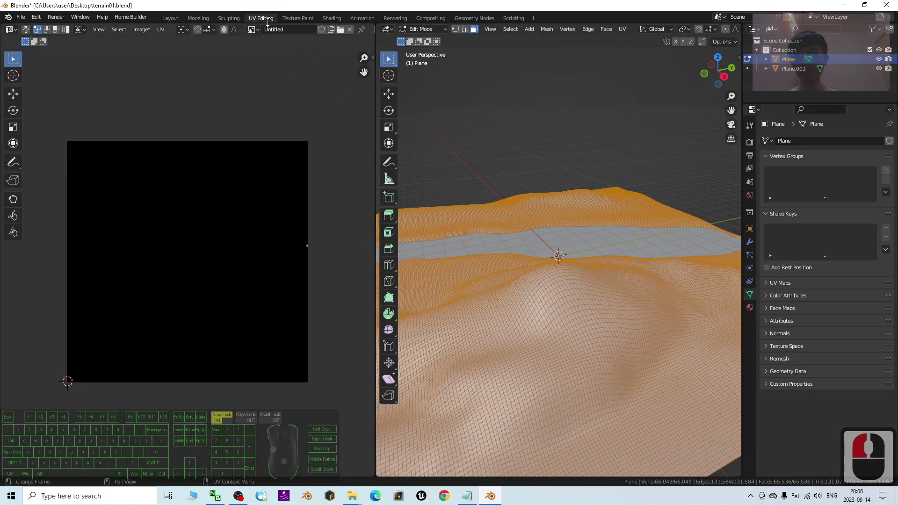
Step: Show the painted Untitled image in the UV editor and deselect all of the terrain's faces
click(253, 30)
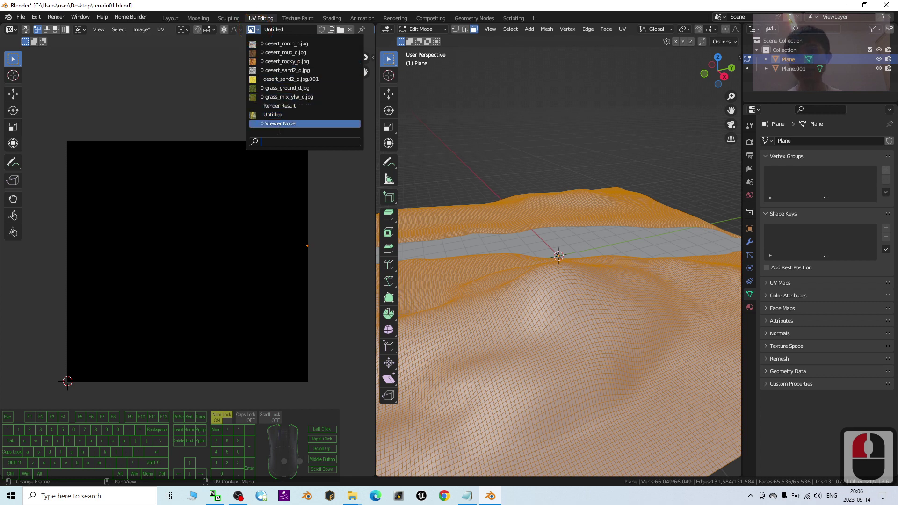
click(272, 116)
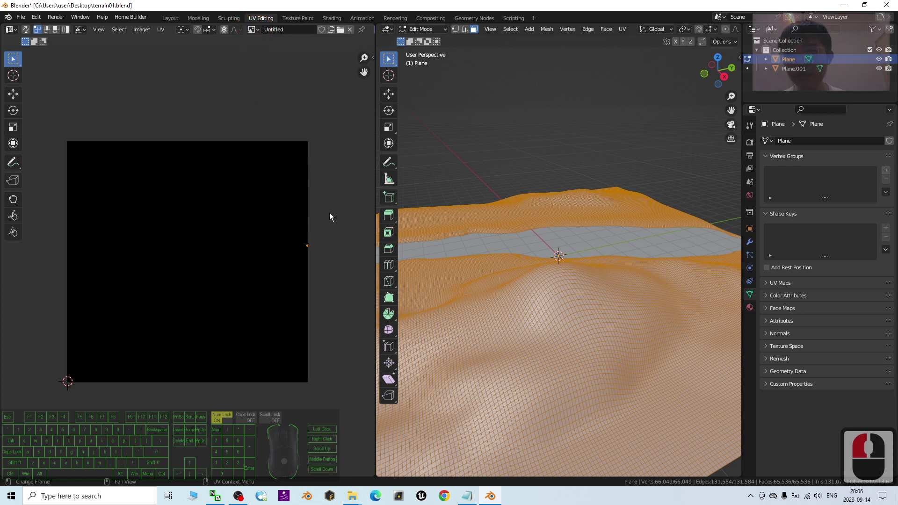
click(467, 232)
click(413, 180)
click(467, 160)
click(212, 226)
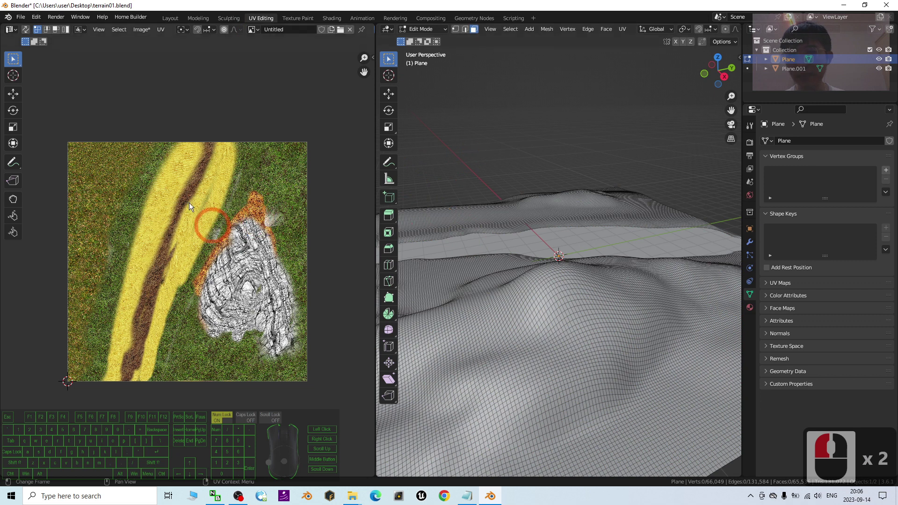
Step: Save the painted terrain texture to the Desktop as Untitled.png in PNG format
click(144, 32)
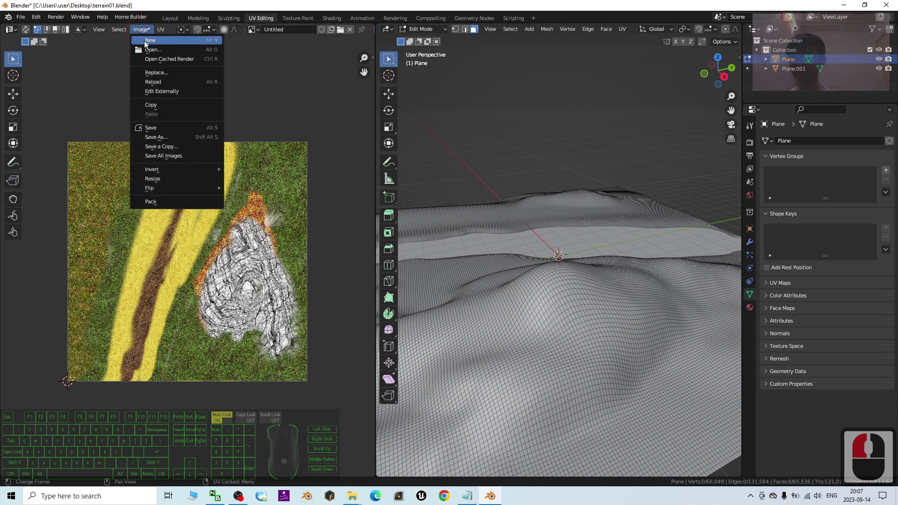
click(161, 136)
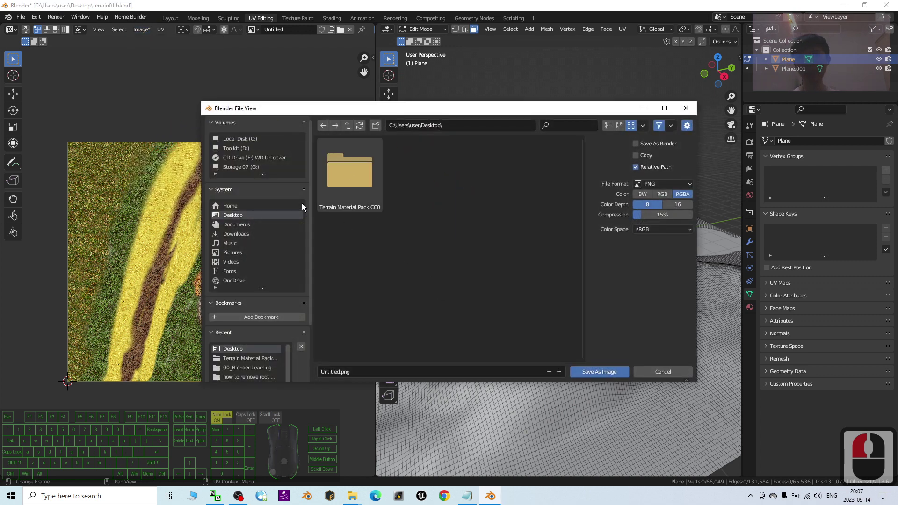
click(243, 215)
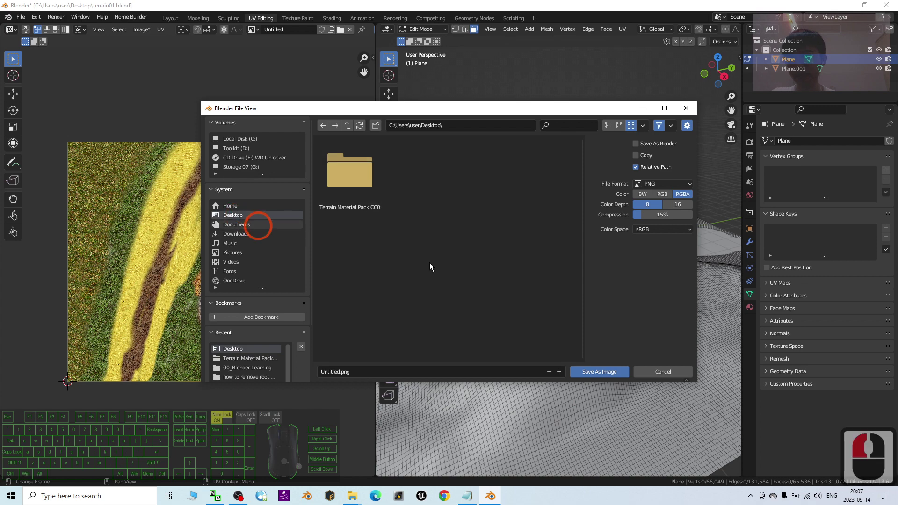
click(599, 372)
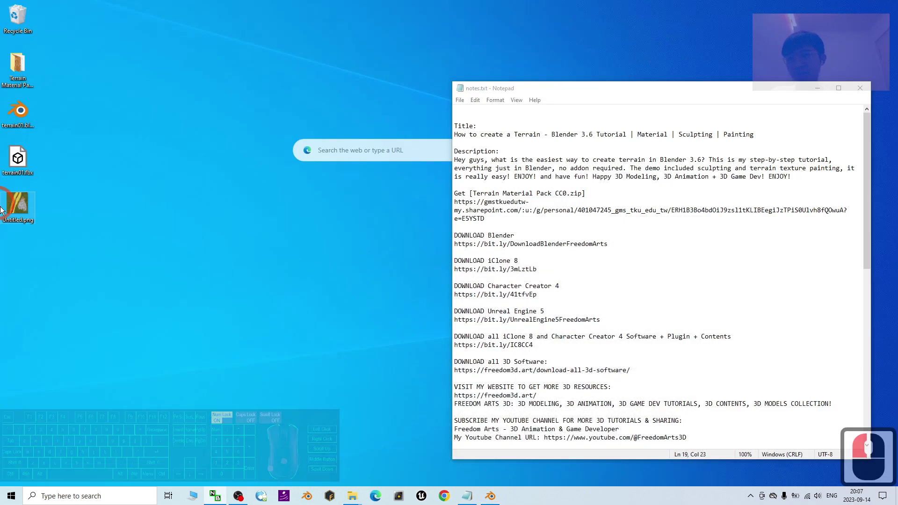
Step: Open Untitled.png from the Desktop, examine the painted texture up close, and close the image viewer
double_click(2, 209)
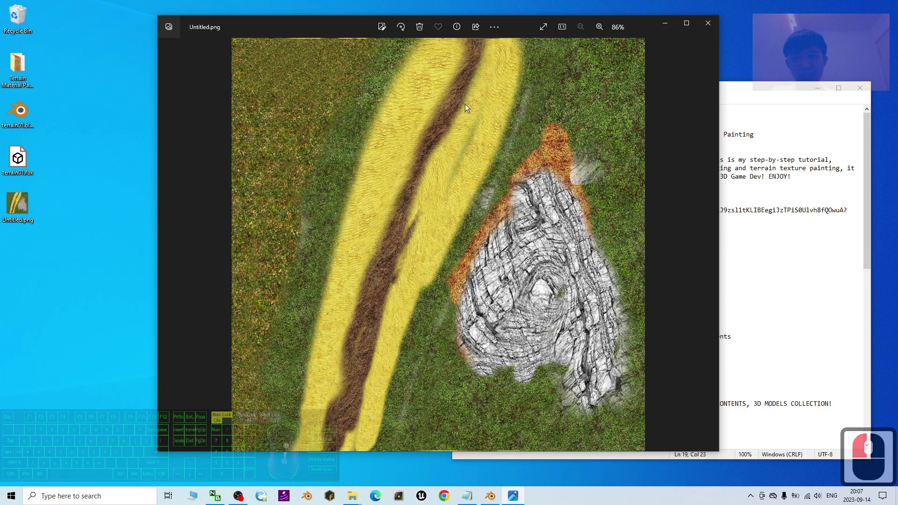
scroll(465, 104, up, 14)
scroll(449, 176, down, 19)
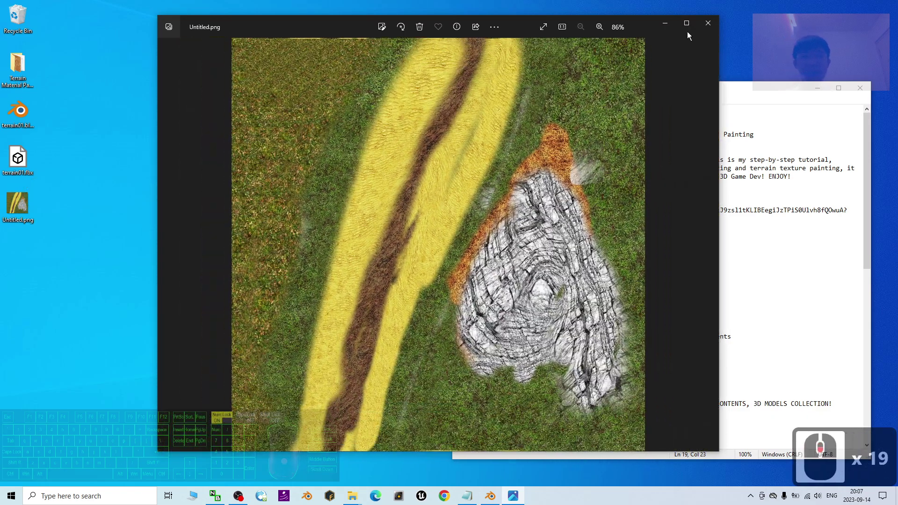
click(708, 22)
click(47, 164)
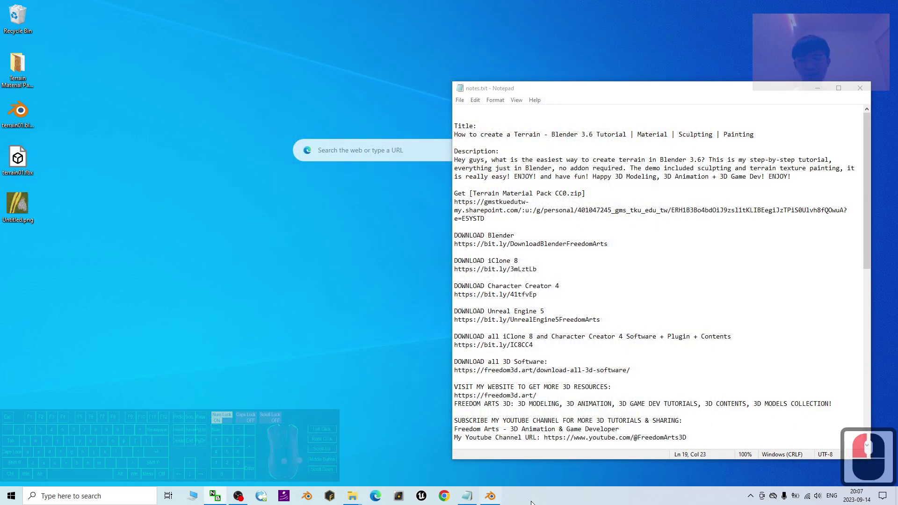
Step: Switch back to Blender and return to the Layout workspace
click(491, 497)
click(598, 6)
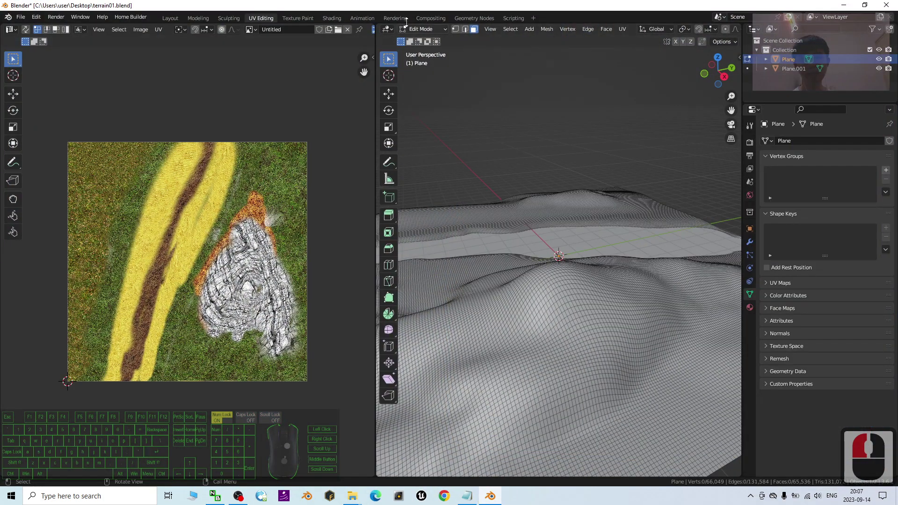
click(326, 8)
click(163, 119)
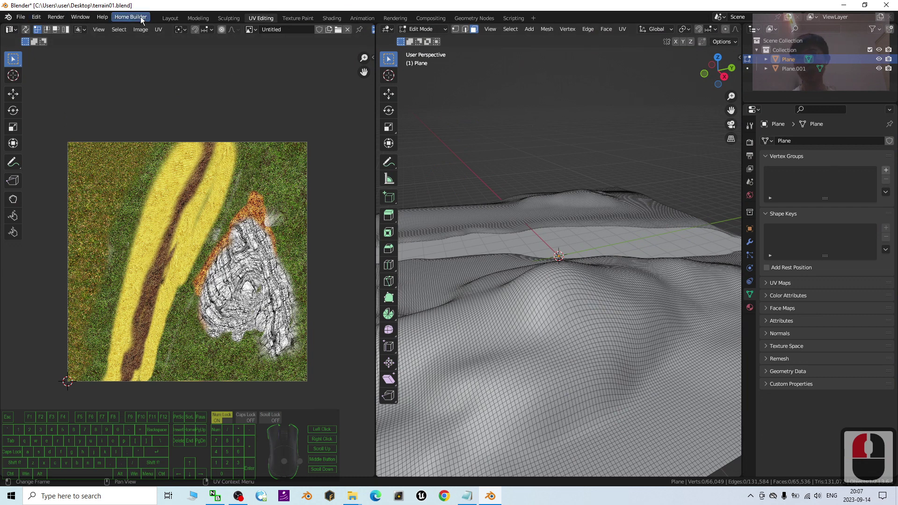
click(170, 18)
Step: Select the terrain plane and display the settings of its material, Material.001
click(569, 274)
click(411, 201)
middle_drag(497, 276, 519, 279)
click(749, 373)
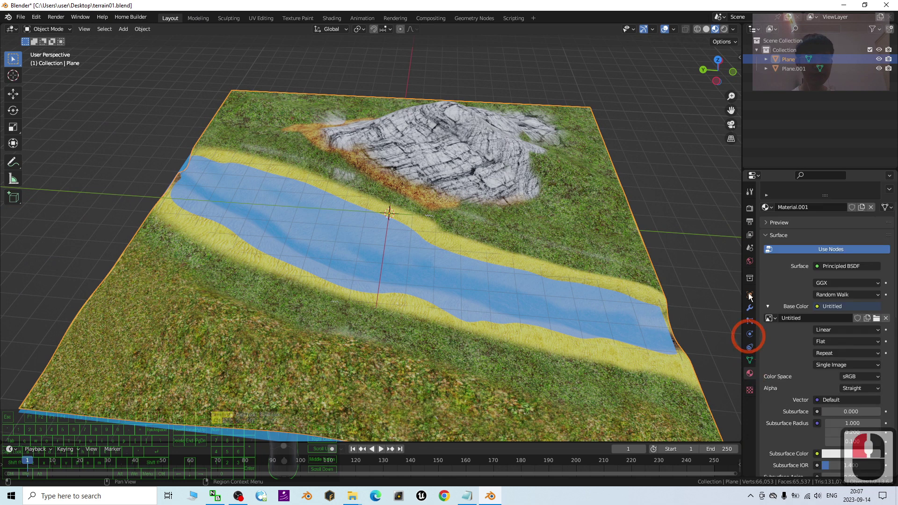
scroll(848, 276, up, 6)
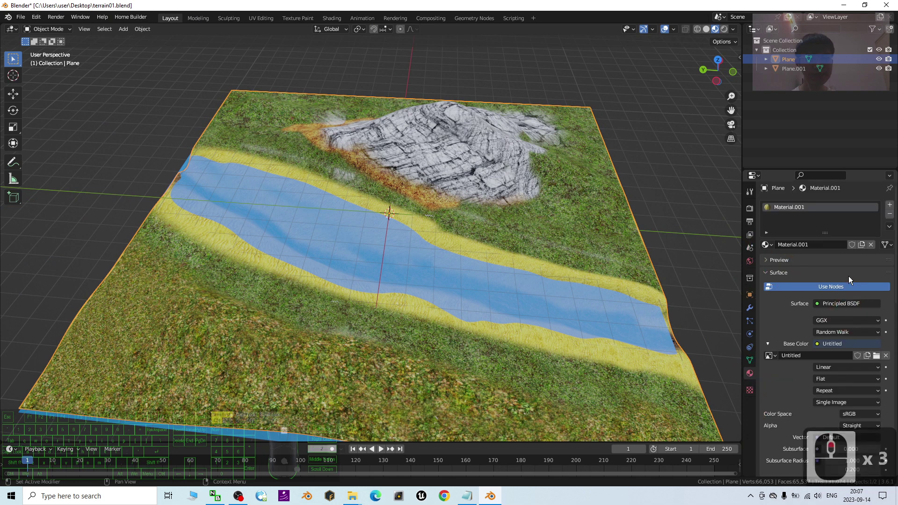
click(787, 208)
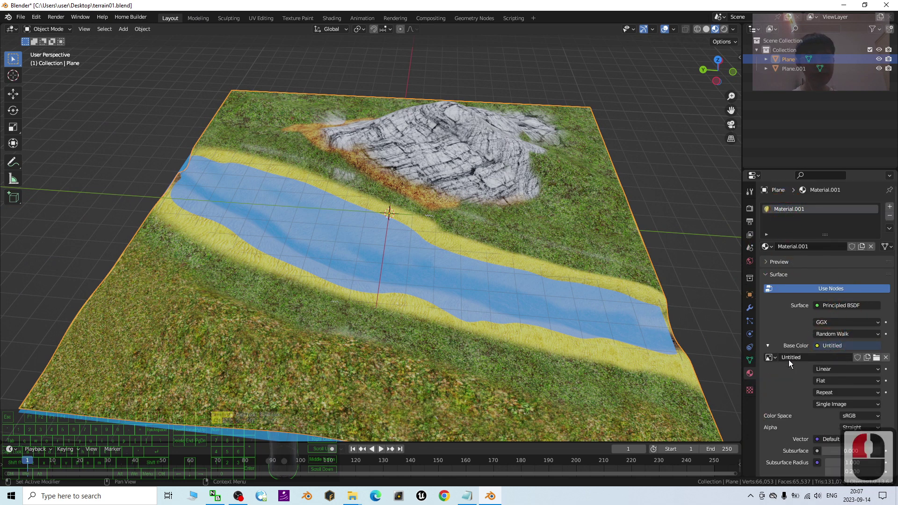
Step: Minimize the terrain project and launch a second instance of Blender 3.6
click(844, 5)
click(232, 210)
click(103, 497)
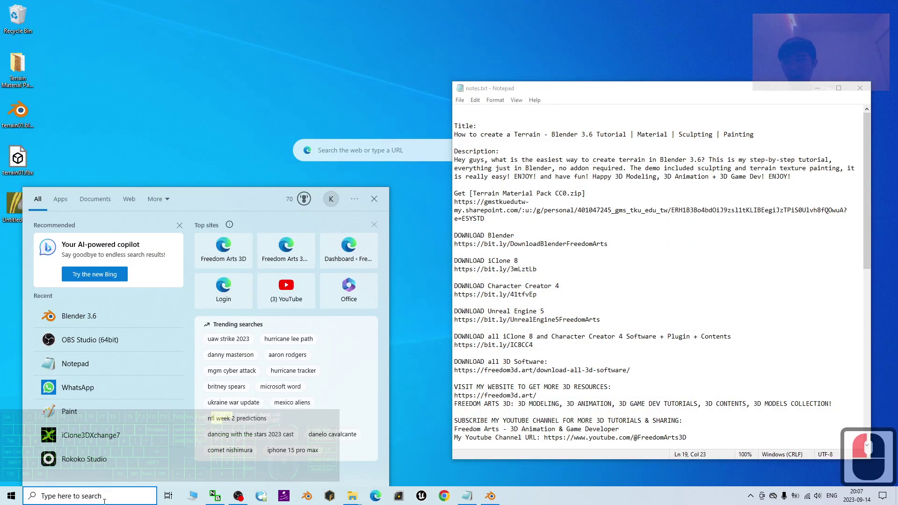
text(blender)
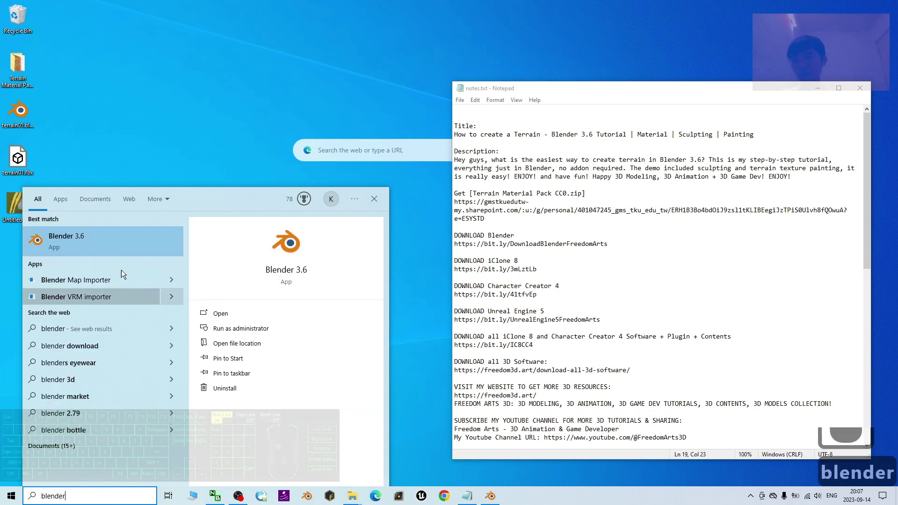
click(70, 242)
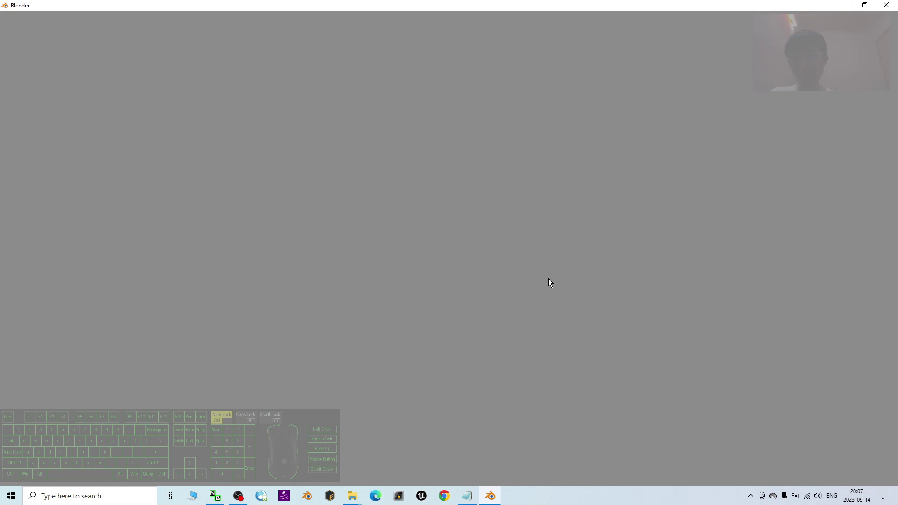
Step: Switch back to the terrain01.blend window and view the whole terrain from another angle
click(491, 496)
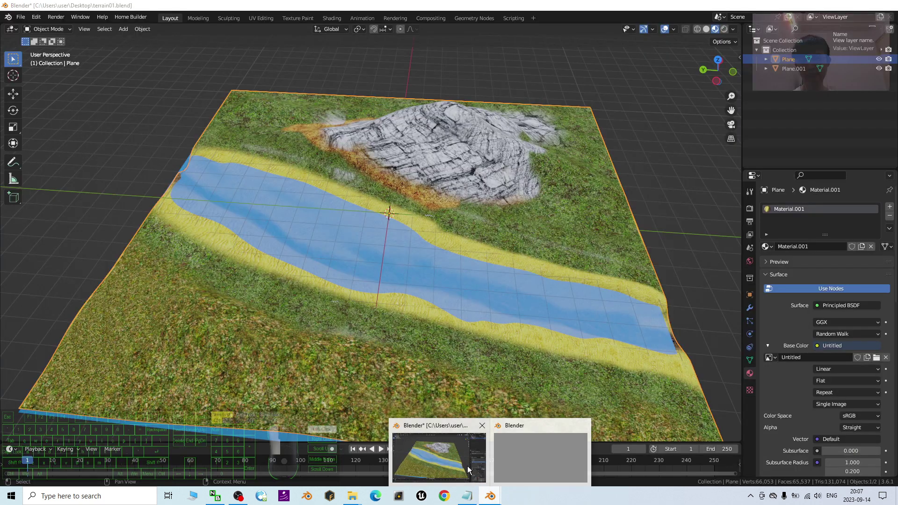
click(468, 466)
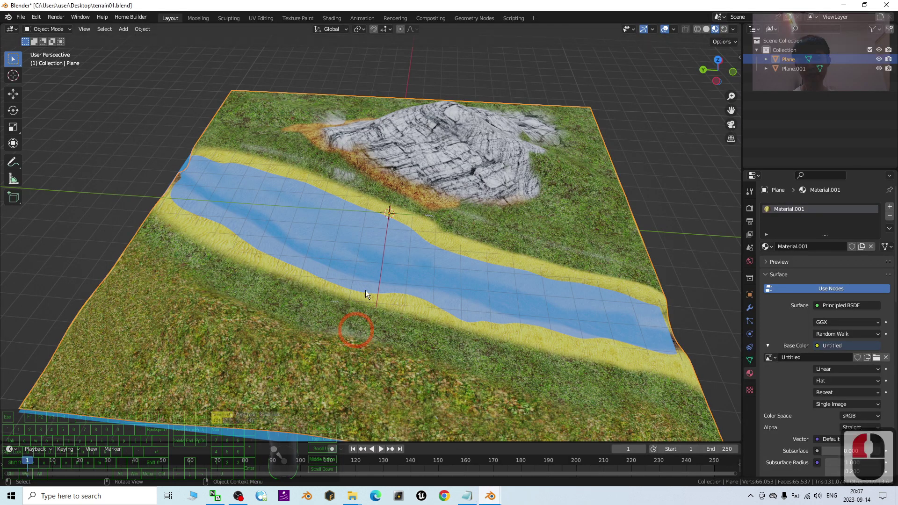
scroll(546, 215, down, 3)
scroll(535, 244, up, 1)
scroll(535, 244, down, 1)
middle_drag(490, 264, 451, 164)
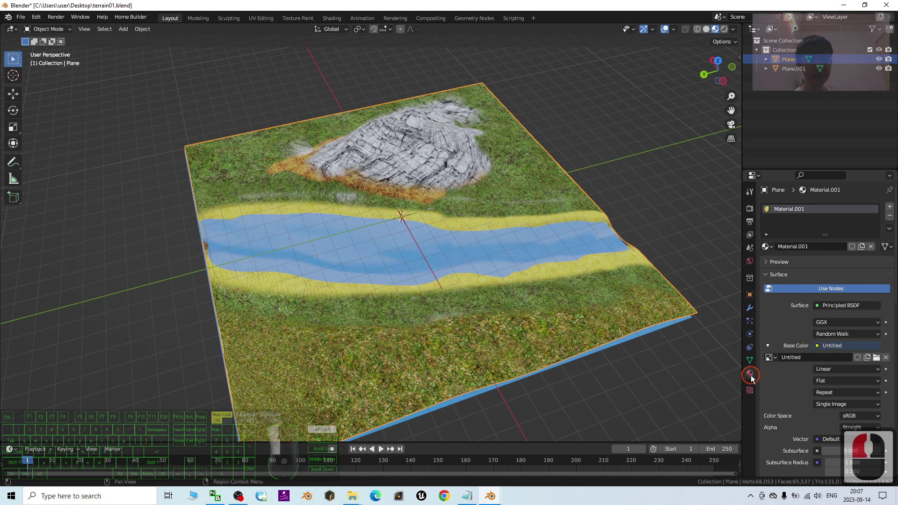
Step: Replace the terrain's Material.001 with a new material whose Base Color uses an Image Texture
click(889, 216)
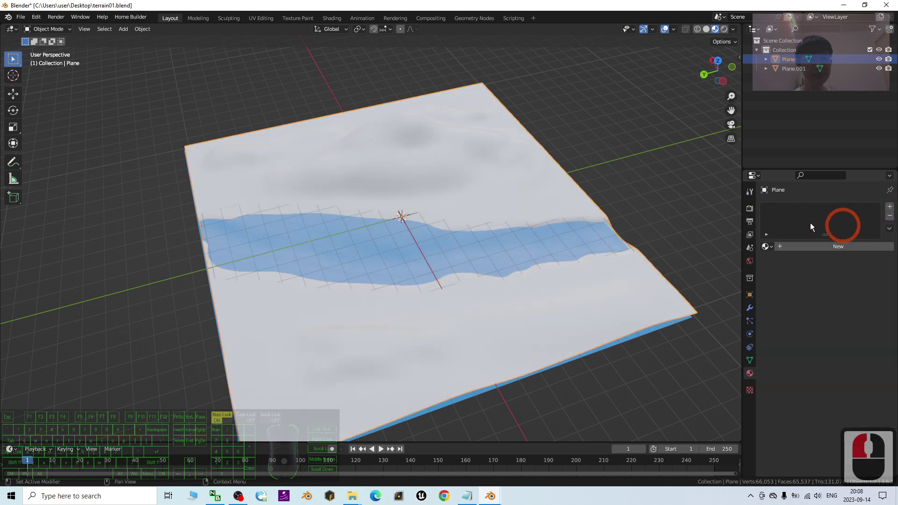
scroll(441, 224, up, 4)
click(825, 248)
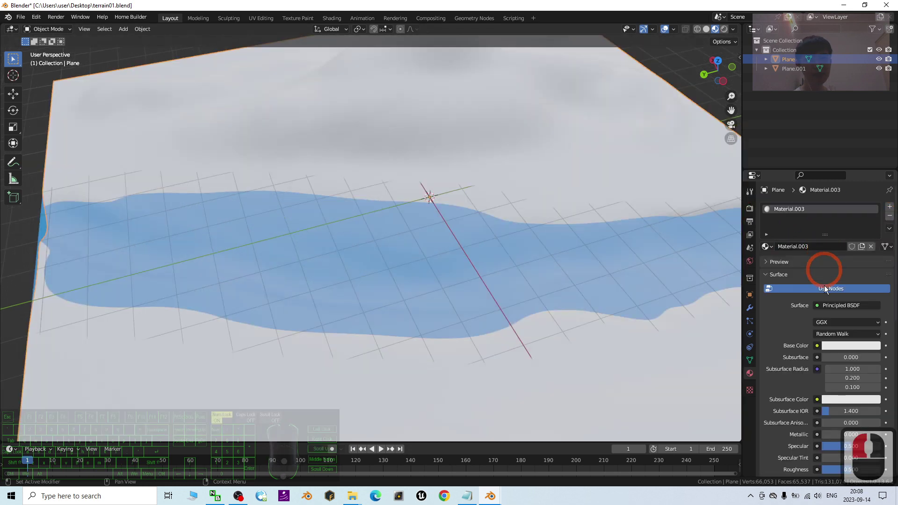
click(817, 346)
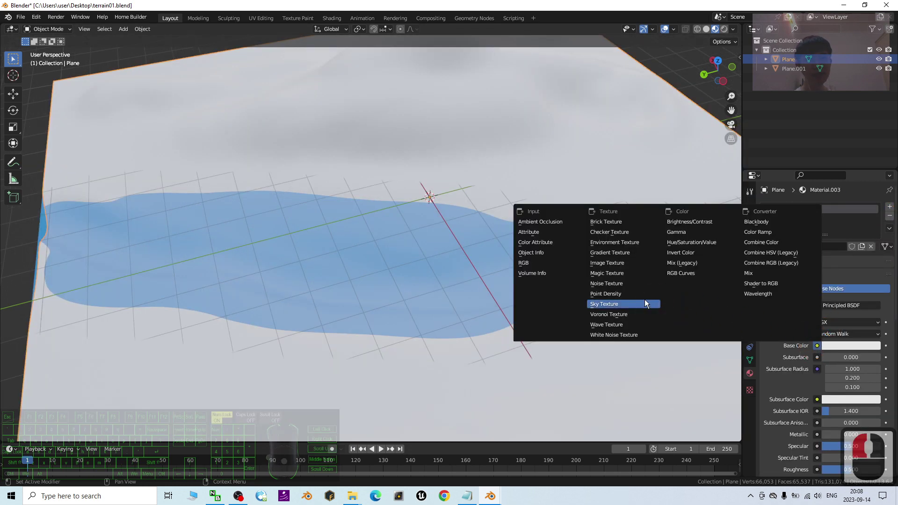
click(611, 264)
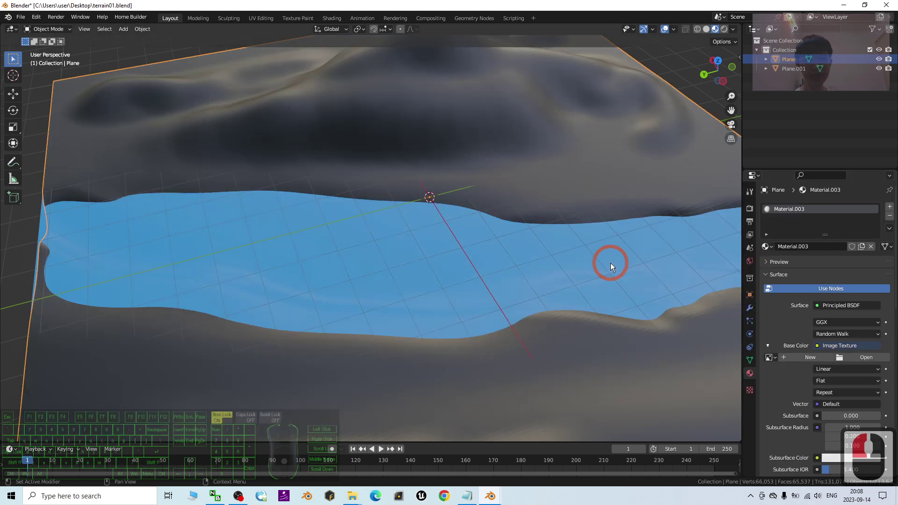
Step: Load Untitled.png from the Desktop as the Base Color image of the terrain's new material
click(866, 358)
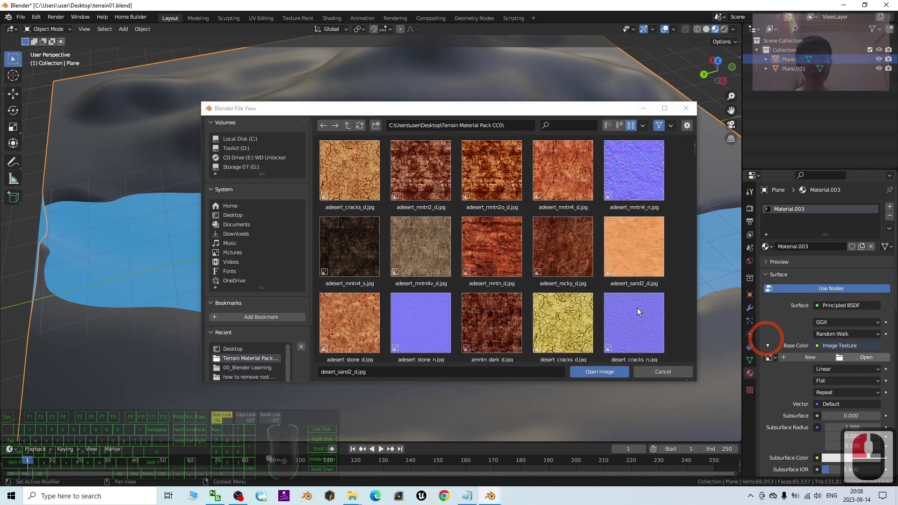
click(236, 215)
double_click(423, 159)
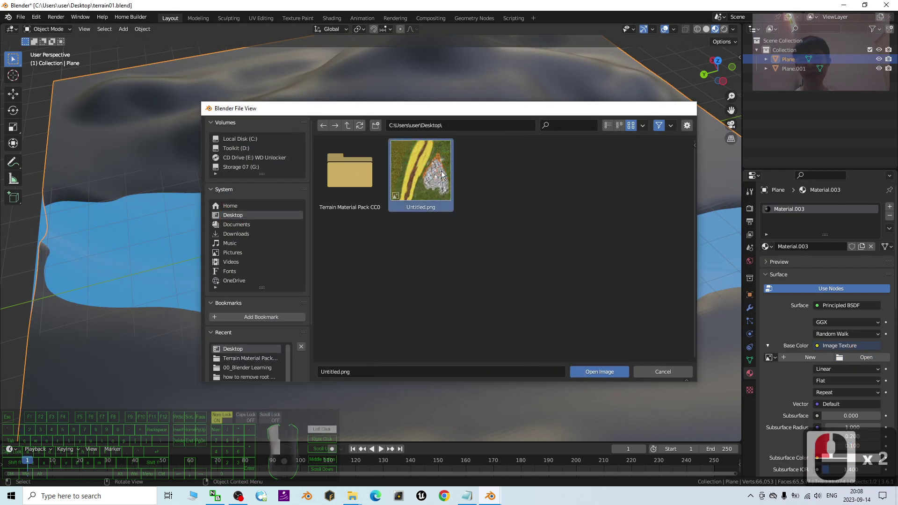
scroll(408, 173, down, 5)
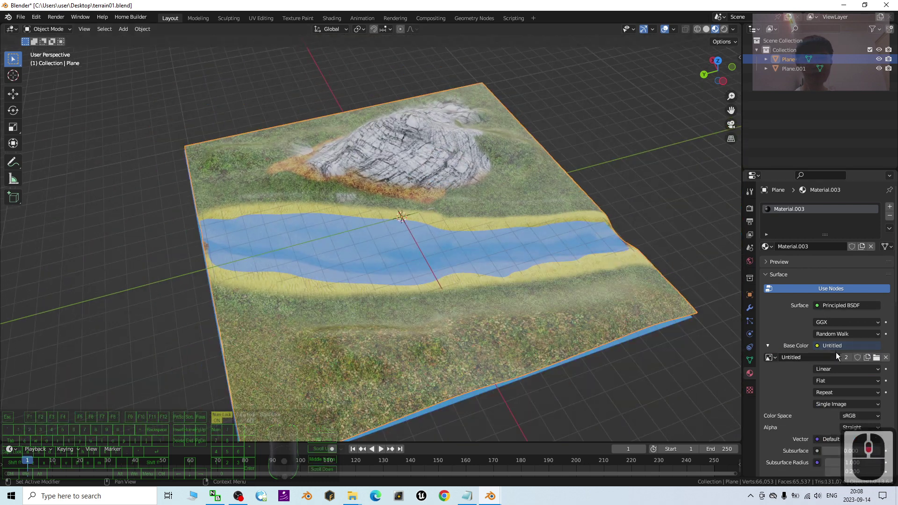
Step: Set the terrain material's Specular to 0
scroll(828, 293, down, 10)
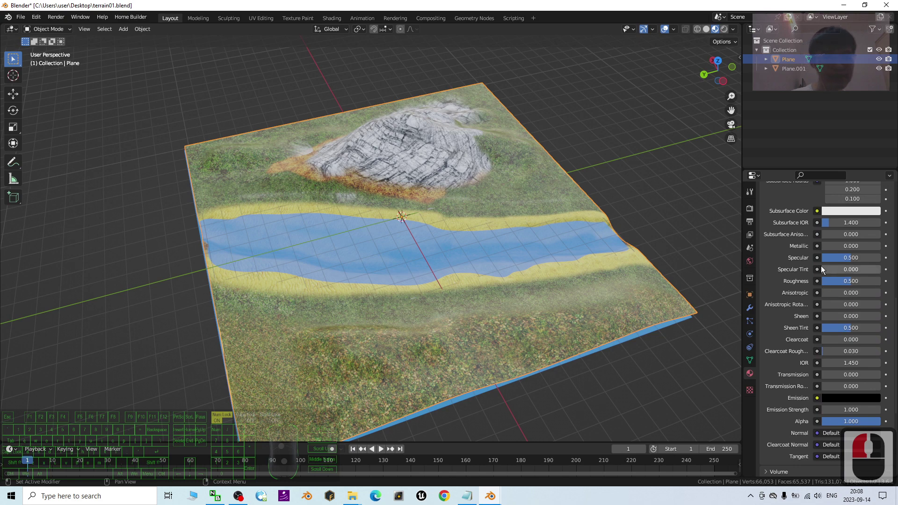
click(846, 257)
text(0)
key(Return)
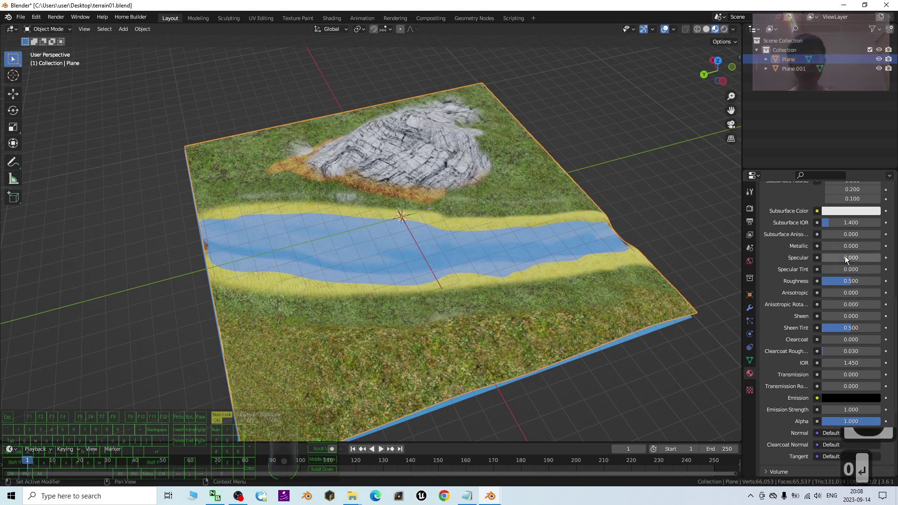
Step: Export the scene as terrain01.fbx to the Desktop with Path Mode set to Copy, overwriting the existing file
middle_drag(419, 281, 565, 234)
drag(297, 5, 449, 29)
click(164, 42)
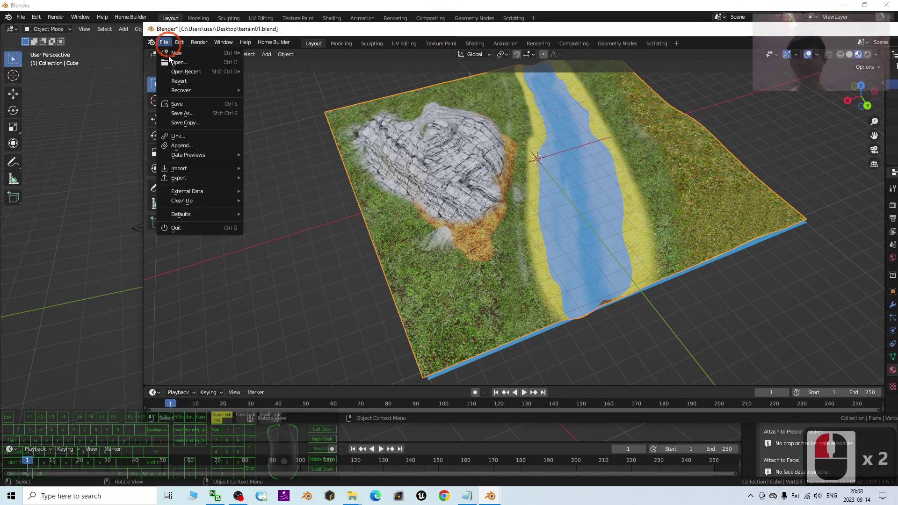
mouse_move(188, 175)
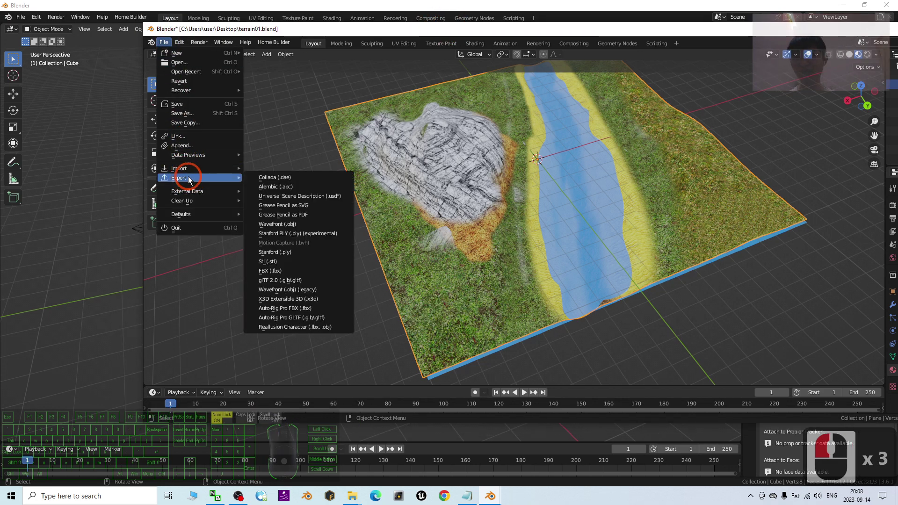
click(284, 271)
drag(551, 89, 362, 76)
click(329, 310)
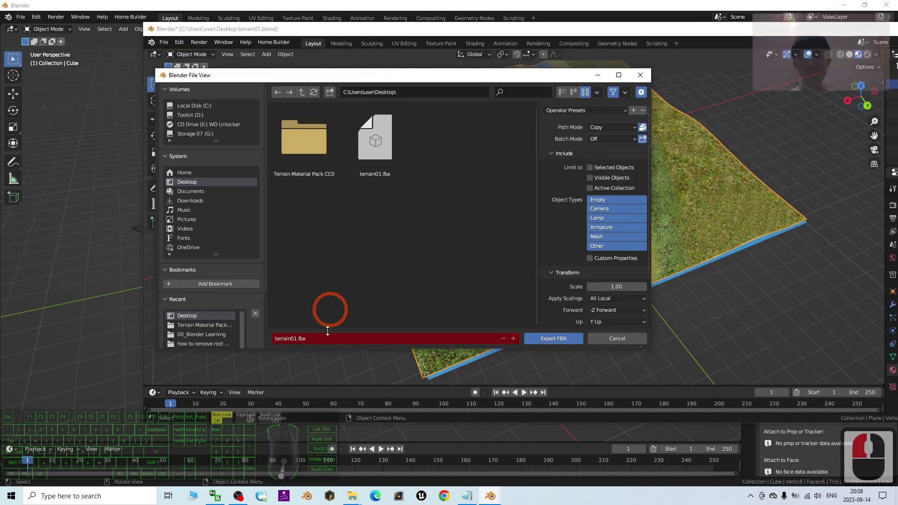
click(611, 130)
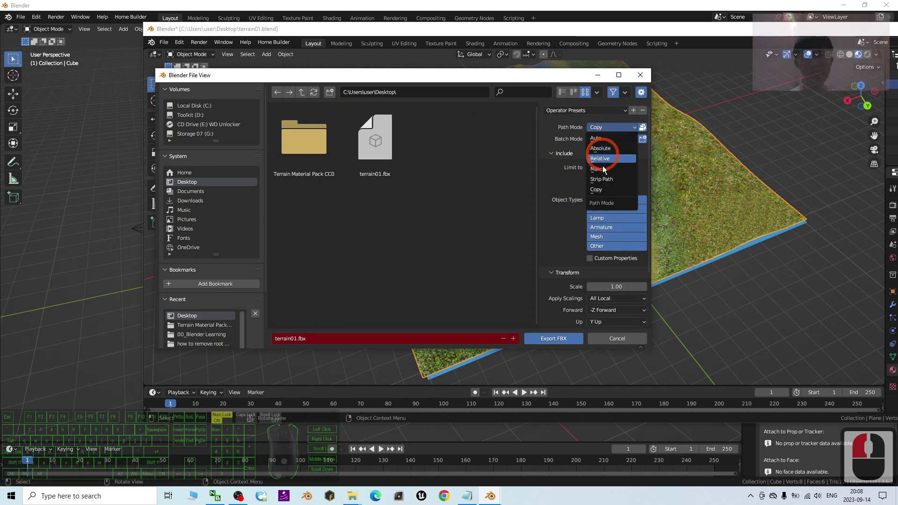
click(602, 193)
click(557, 339)
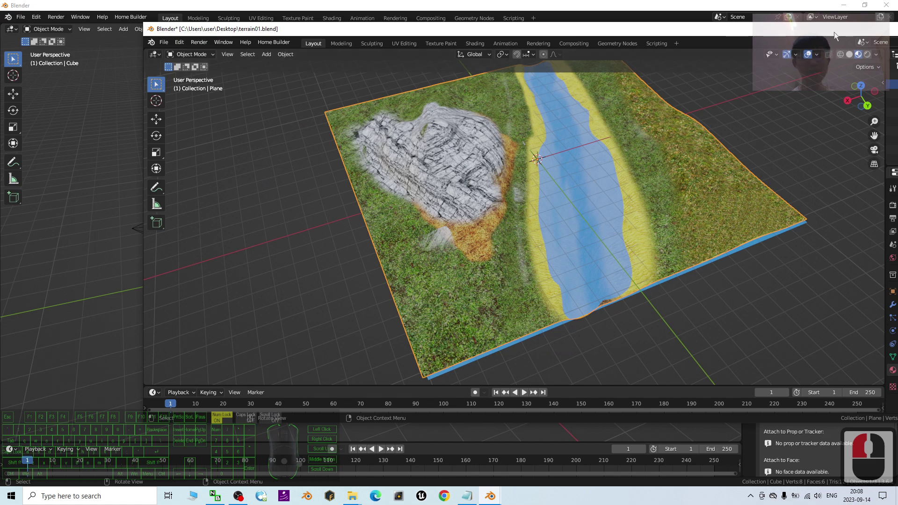
Step: Clear the Blender windows away from the desktop and open the exported terrain01.fbx in 3D Viewer
drag(834, 32, 712, 54)
click(862, 48)
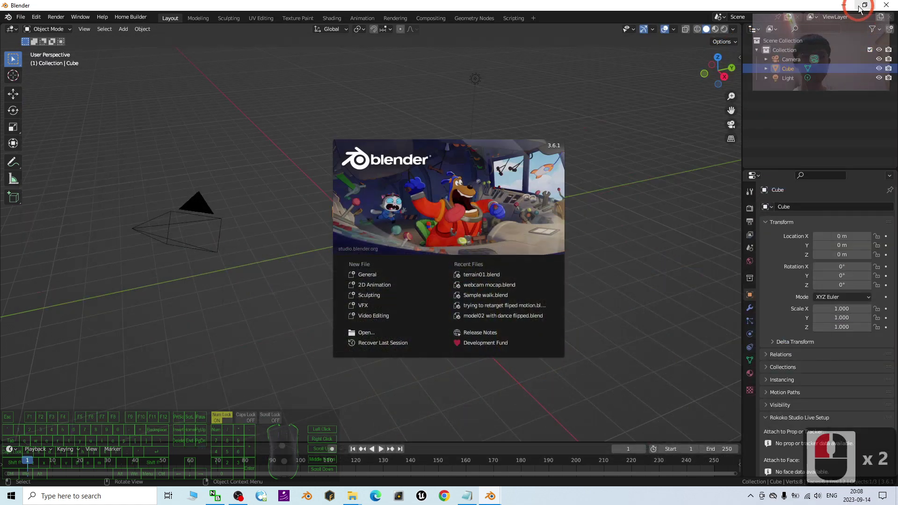
click(844, 5)
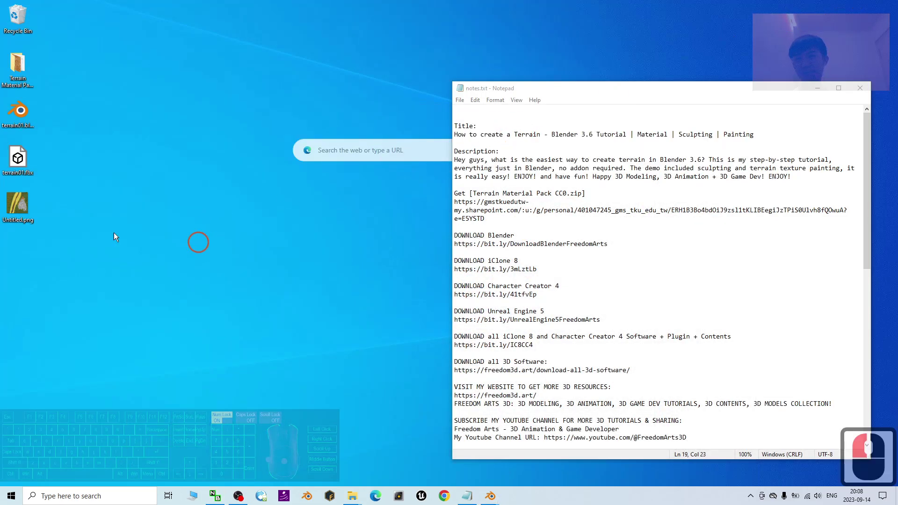
double_click(19, 149)
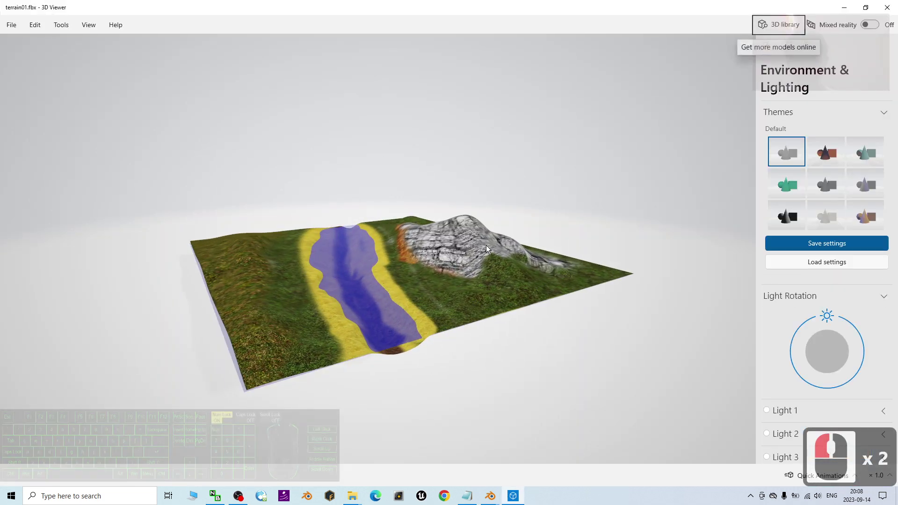
Step: Examine the whole exported terrain in 3D Viewer from several sides to check its textures
middle_drag(493, 275, 357, 272)
scroll(457, 251, up, 3)
middle_drag(456, 251, 310, 246)
scroll(493, 299, down, 2)
scroll(492, 299, up, 2)
scroll(493, 302, down, 2)
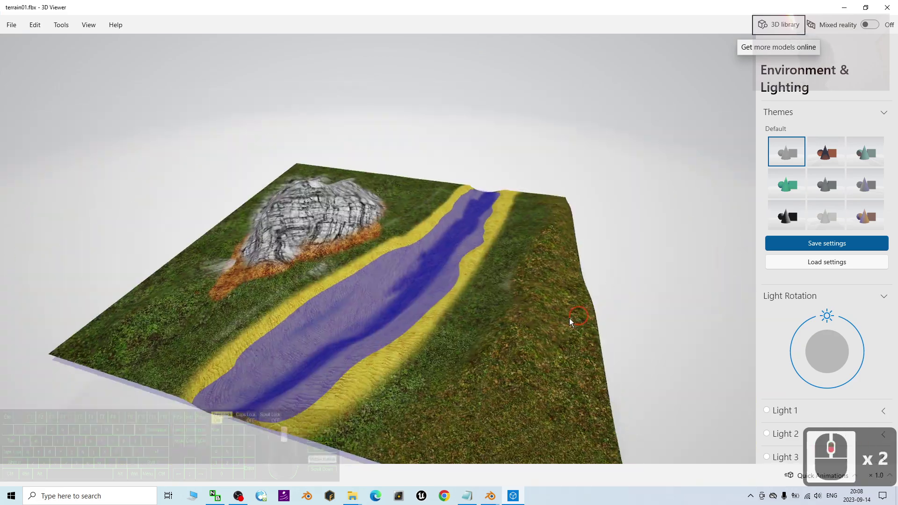
middle_drag(569, 318, 550, 302)
drag(550, 302, 391, 234)
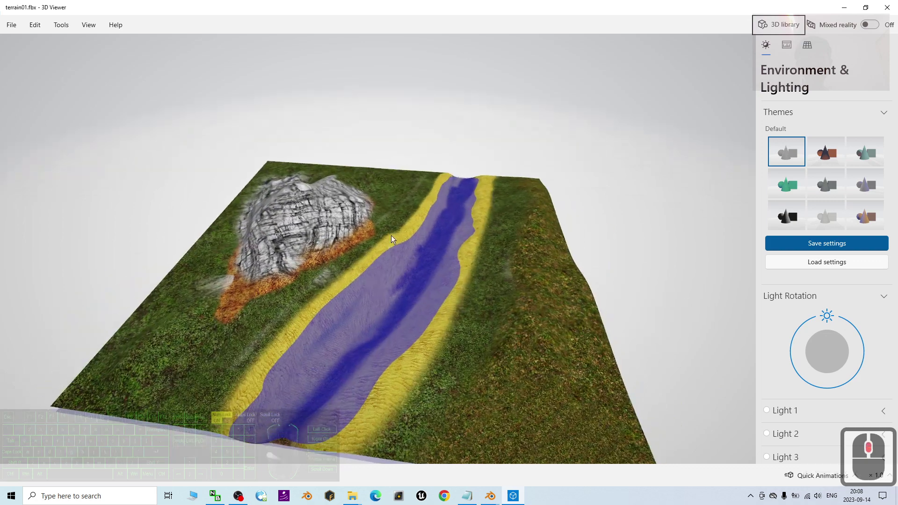
Step: Examine the exported river, banks and rocky mountain close up and at low angles
scroll(391, 235, up, 3)
scroll(486, 303, up, 3)
middle_drag(470, 334, 467, 302)
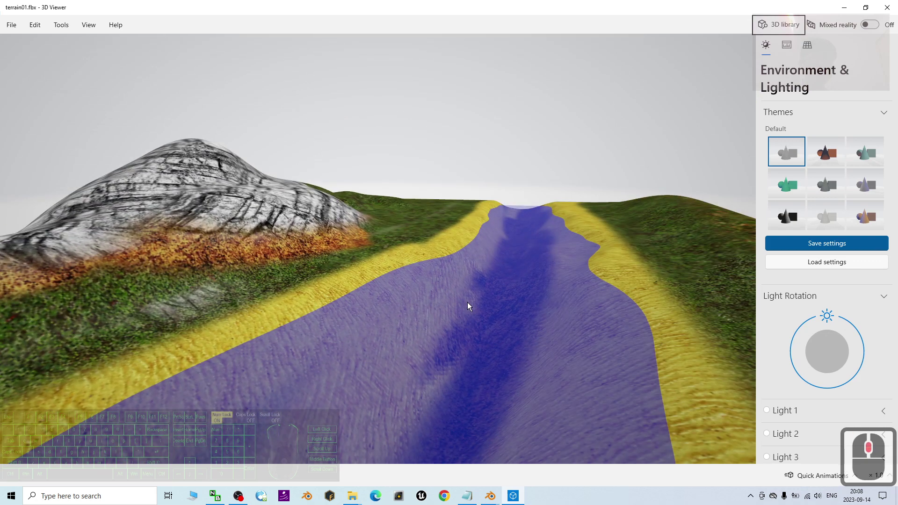
middle_drag(571, 269, 371, 237)
scroll(493, 291, down, 2)
scroll(347, 298, up, 2)
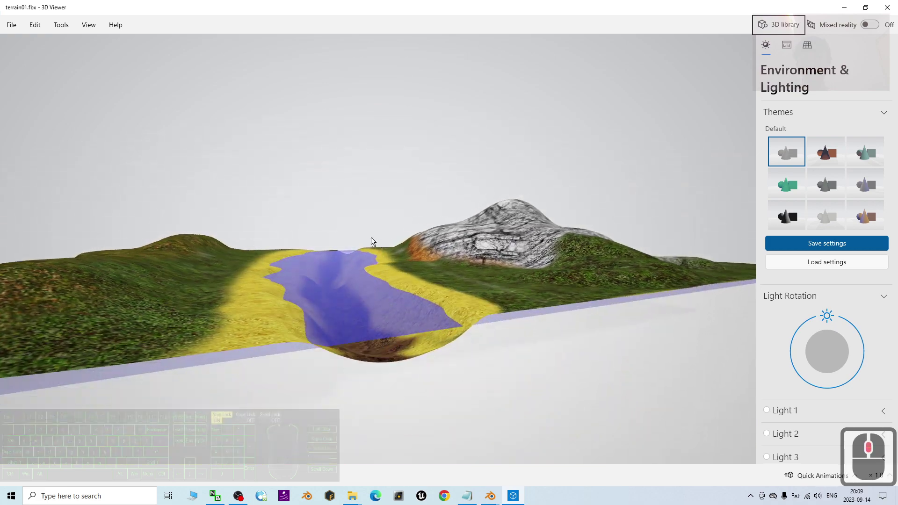
middle_drag(228, 238, 313, 288)
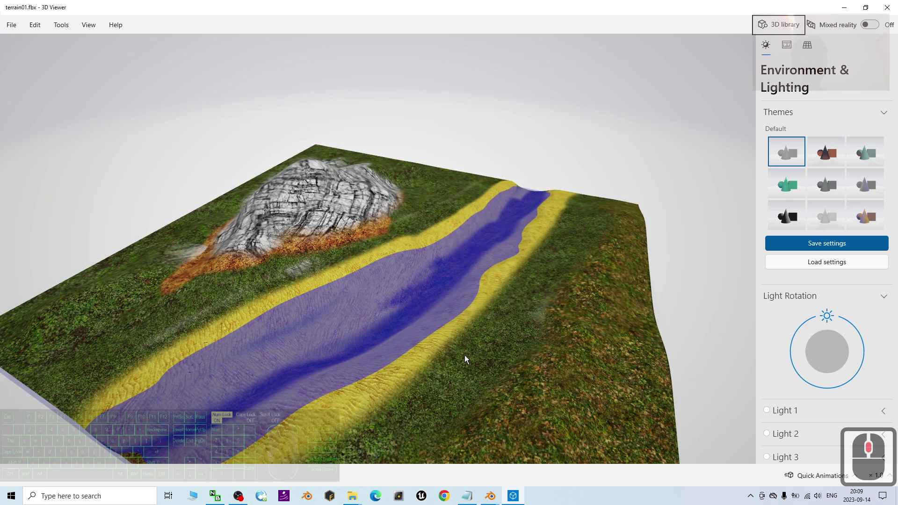
mouse_move(465, 359)
middle_down()
mouse_move(483, 279)
mouse_move(569, 295)
mouse_move(511, 290)
mouse_move(457, 372)
mouse_move(467, 373)
middle_up()
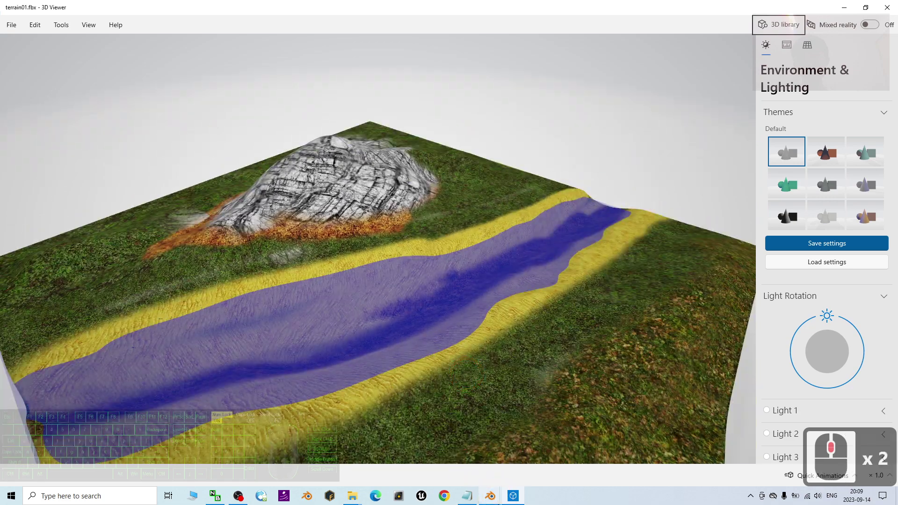
Step: Switch back to the terrain01.blend window in Blender, maximize it and inspect the river and rock closely
mouse_move(490, 496)
click(430, 456)
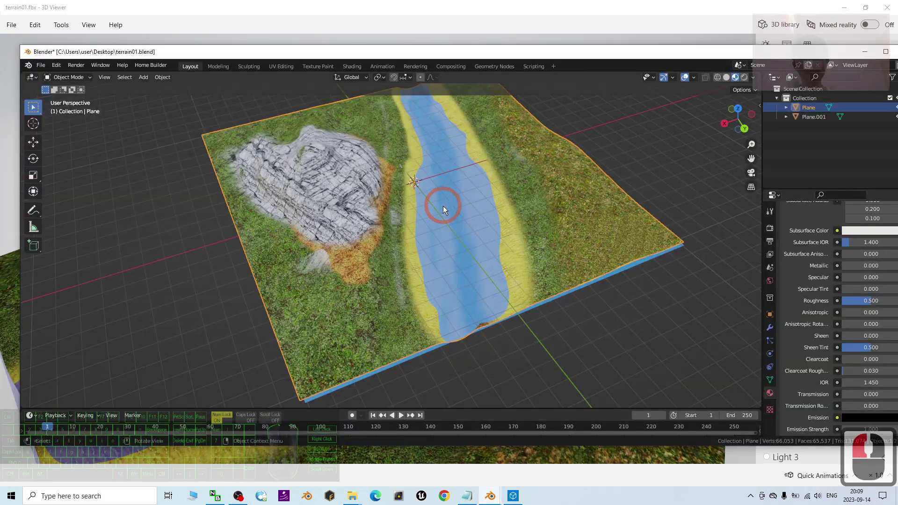
double_click(687, 49)
scroll(497, 188, up, 4)
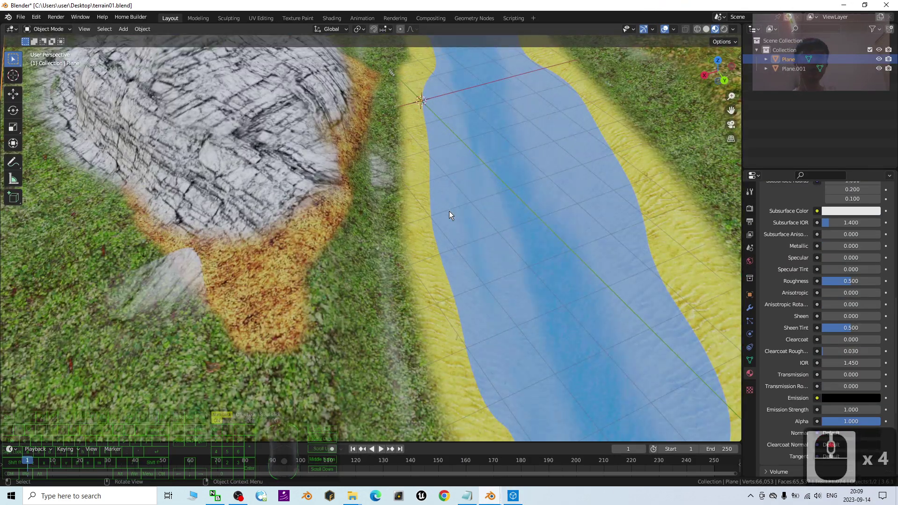
scroll(482, 307, down, 5)
middle_drag(472, 292, 447, 257)
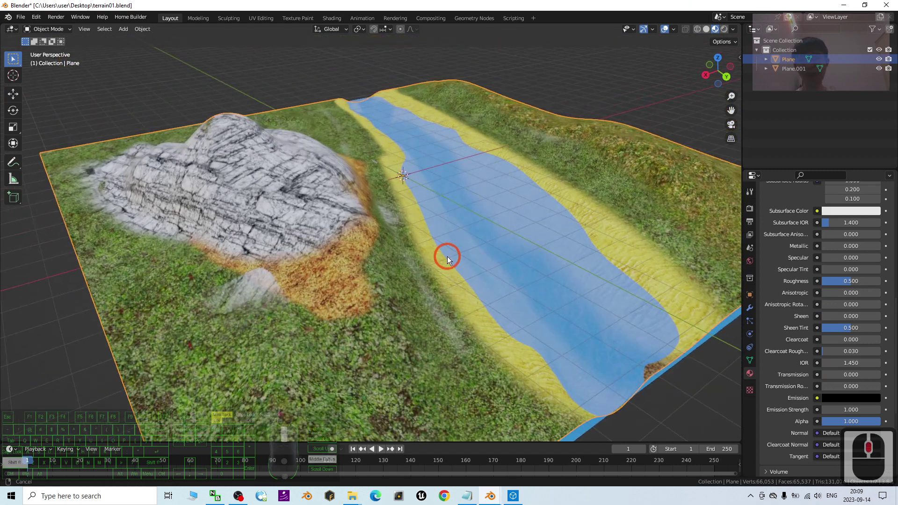
Step: Bring up notes.txt to view the tutorial's resource links, put it away and view the terrain across the river
click(466, 497)
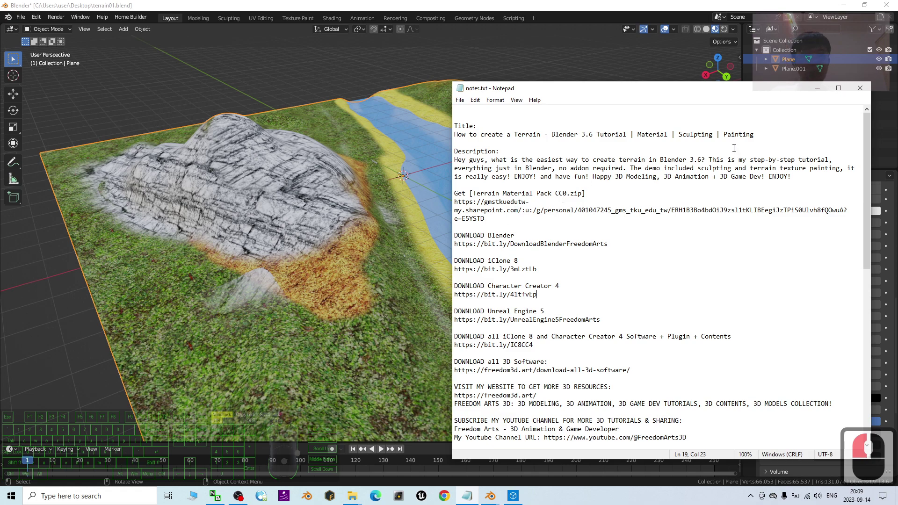
click(815, 87)
middle_drag(374, 274, 293, 282)
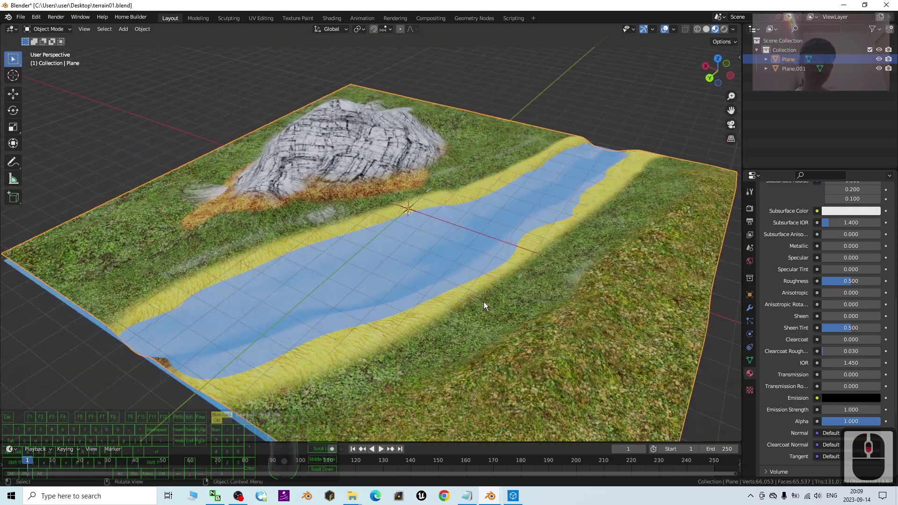
scroll(495, 306, up, 2)
mouse_move(602, 294)
middle_down()
mouse_move(593, 293)
mouse_move(596, 307)
mouse_move(588, 290)
middle_up()
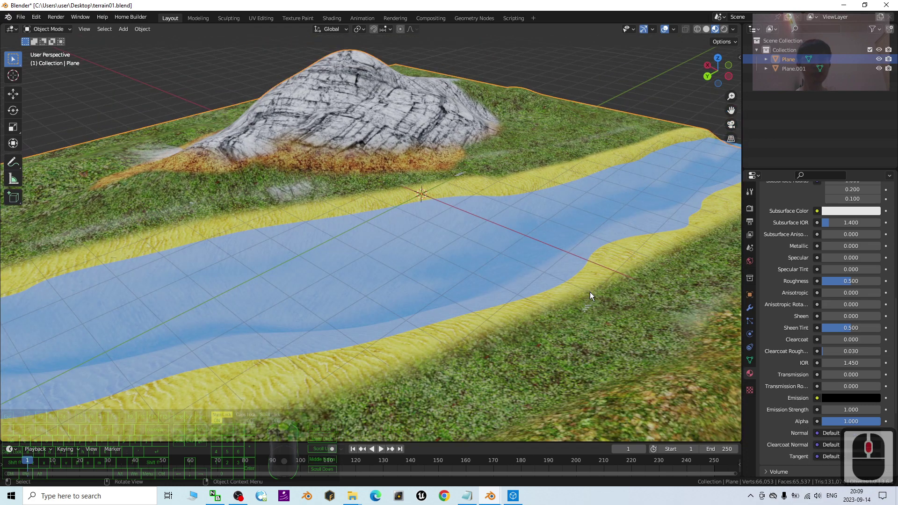